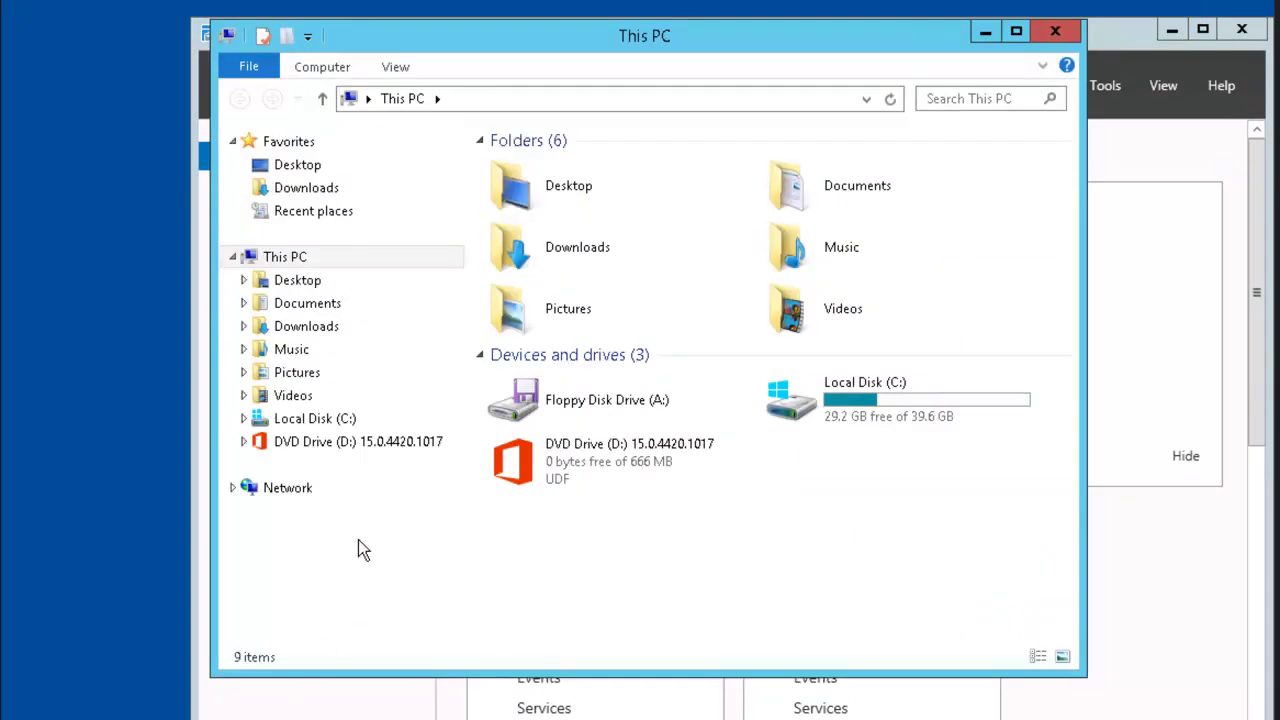
# - Copy the PolicyDefinitions folder from C:\Windows, then return to the C: drive
pyautogui.doubleClick(805, 406)
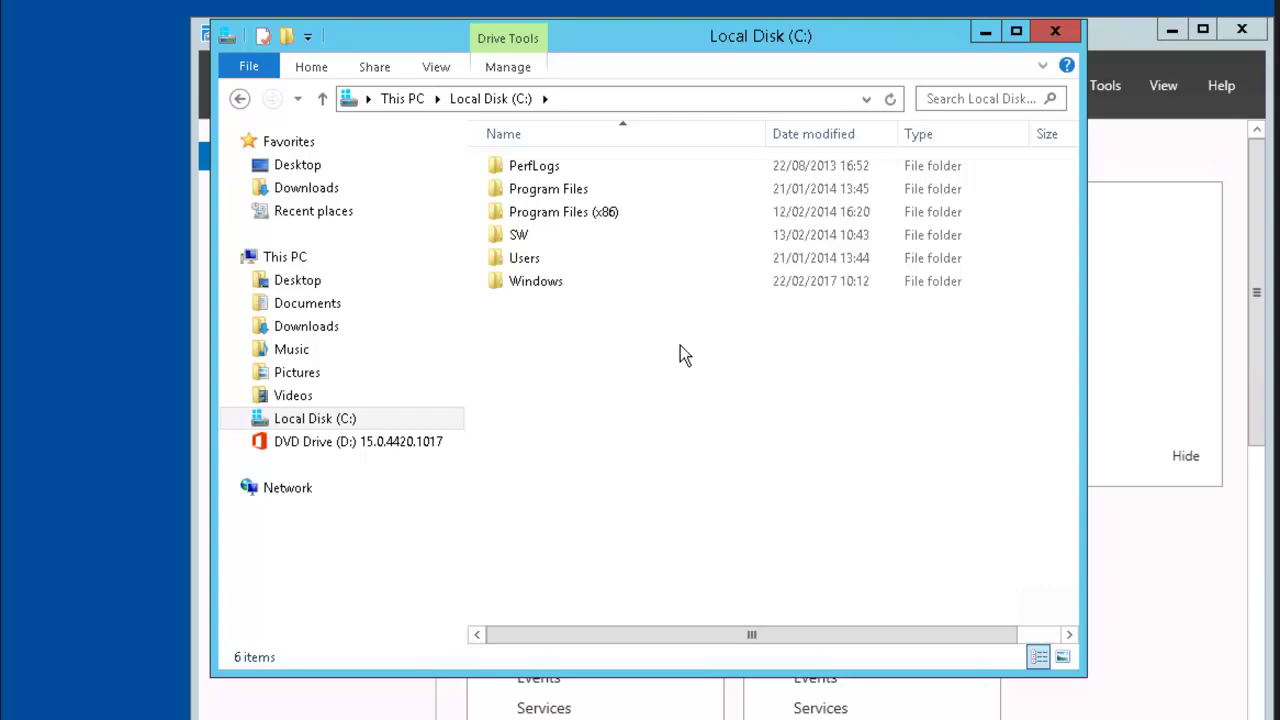
pyautogui.doubleClick(534, 281)
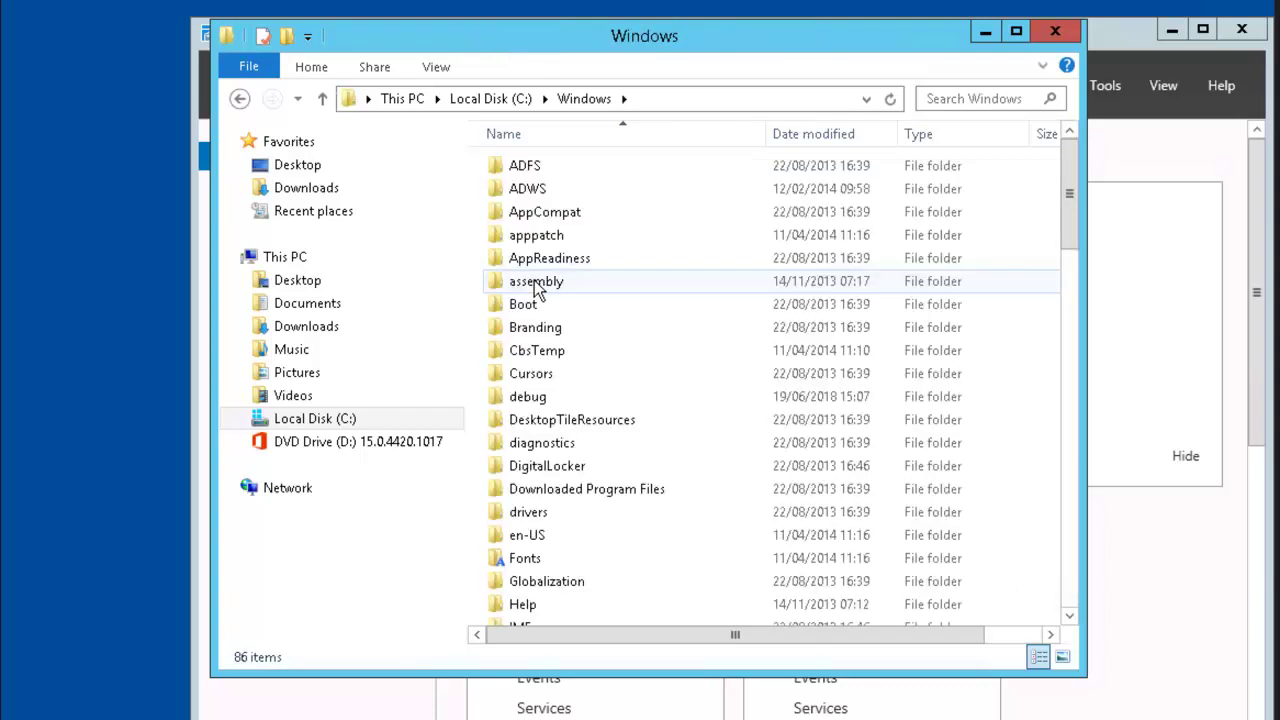
pyautogui.scroll(-6, 510, 503)
pyautogui.rightClick(513, 503)
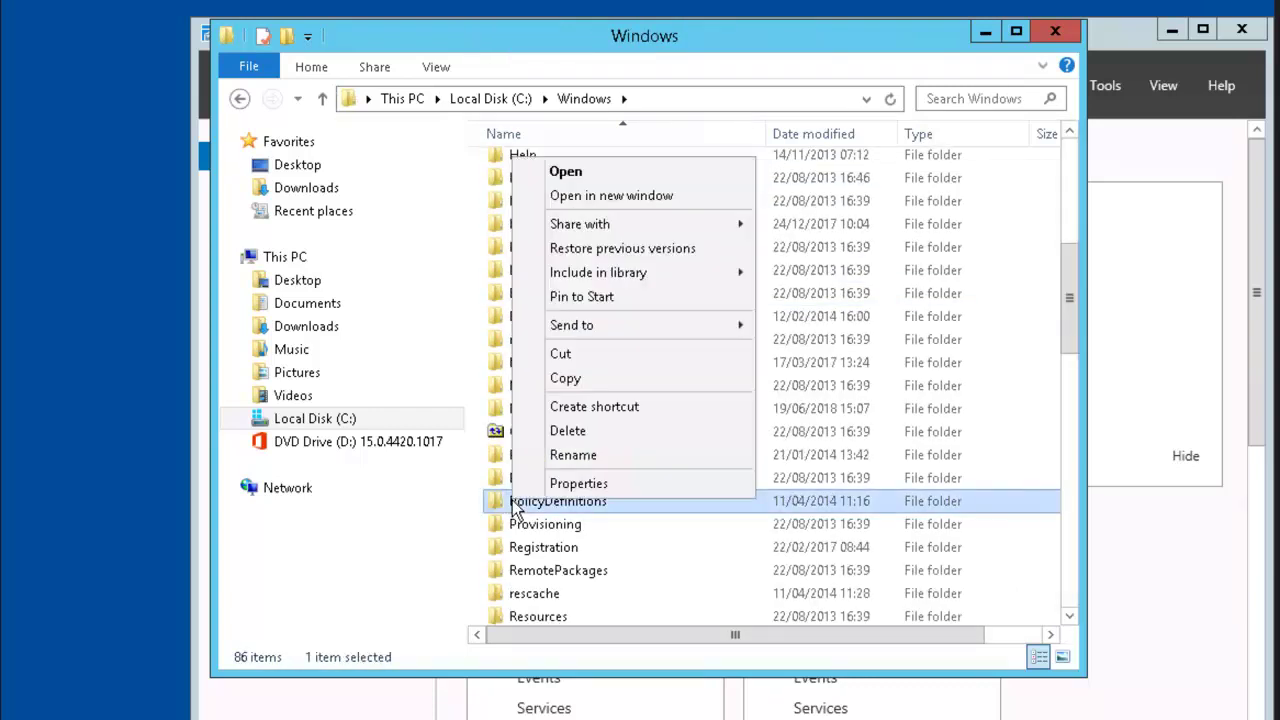
pyautogui.click(594, 379)
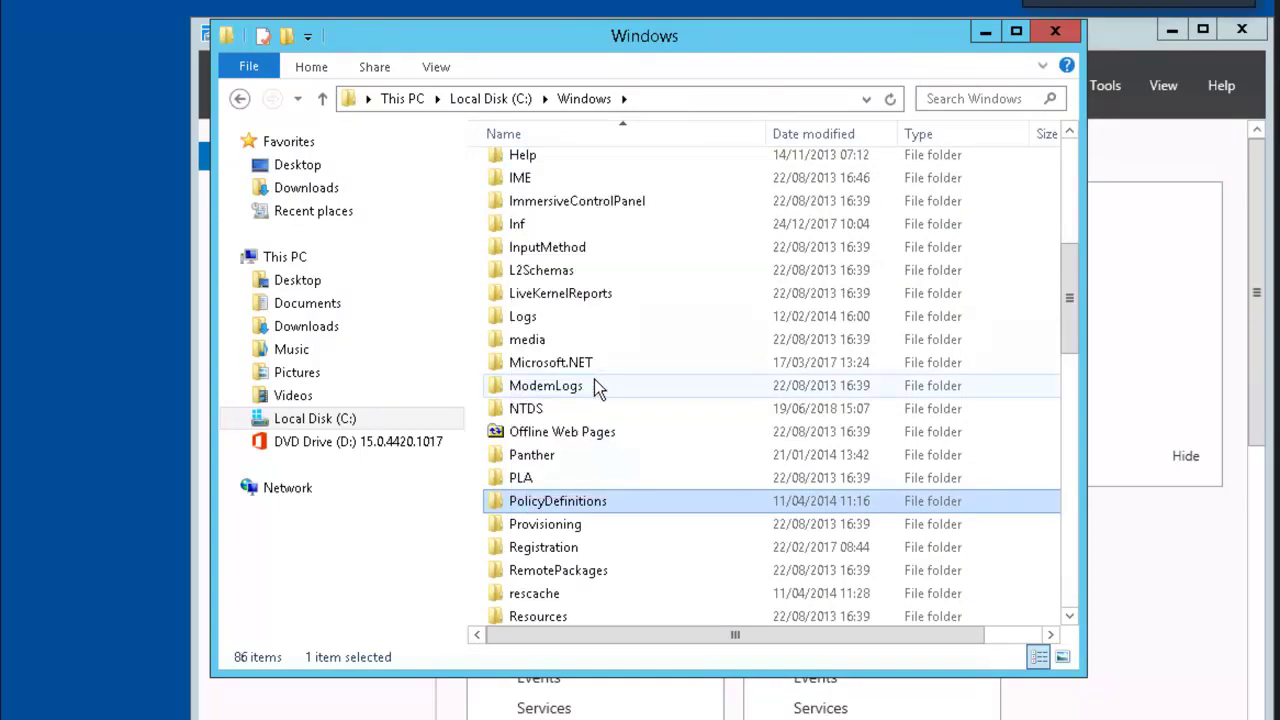
pyautogui.press('BackSpace')
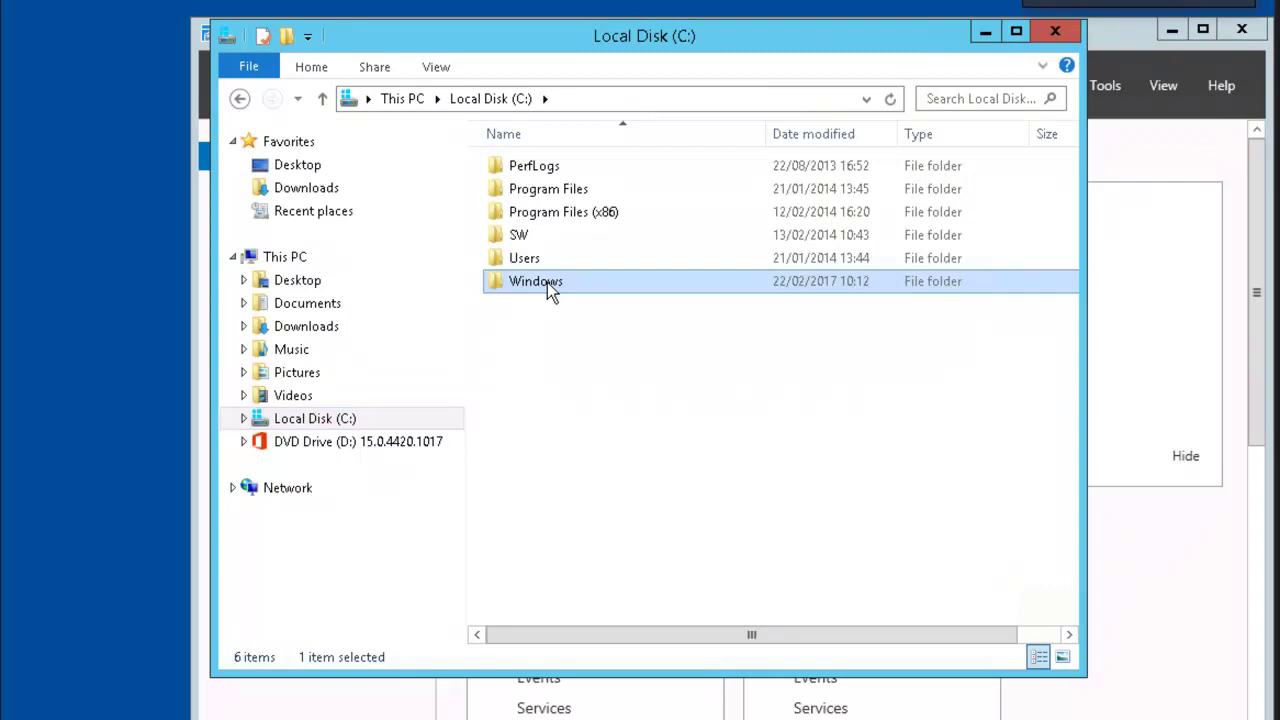
# - Paste PolicyDefinitions into C:\Windows\SYSVOL\domain\Policies and close File Explorer
pyautogui.doubleClick(547, 282)
pyautogui.scroll(-15, 550, 400)
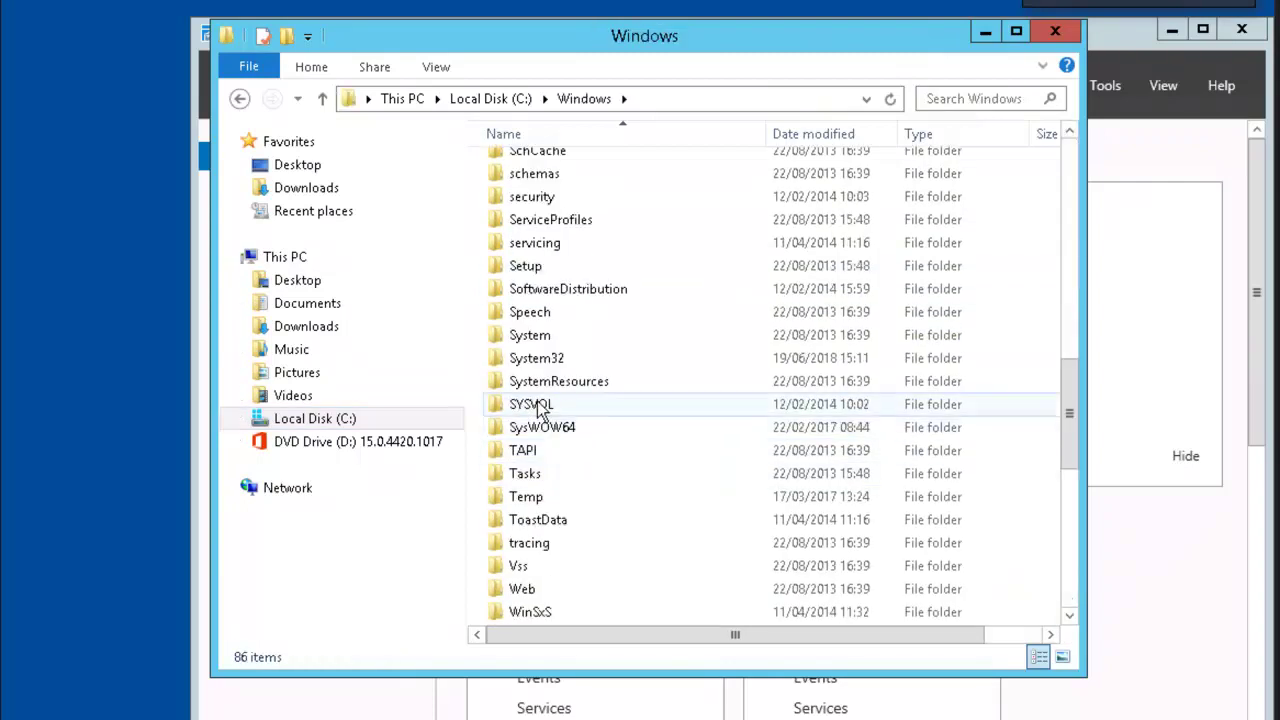
pyautogui.doubleClick(566, 404)
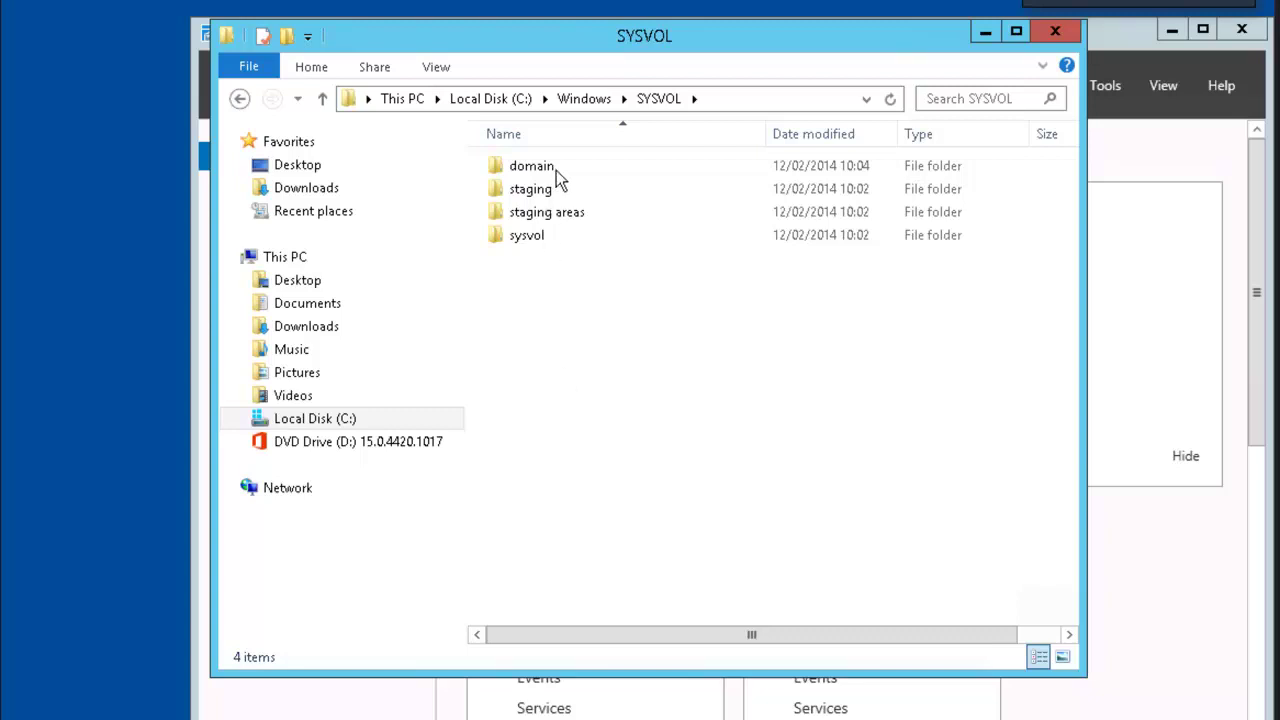
pyautogui.doubleClick(577, 167)
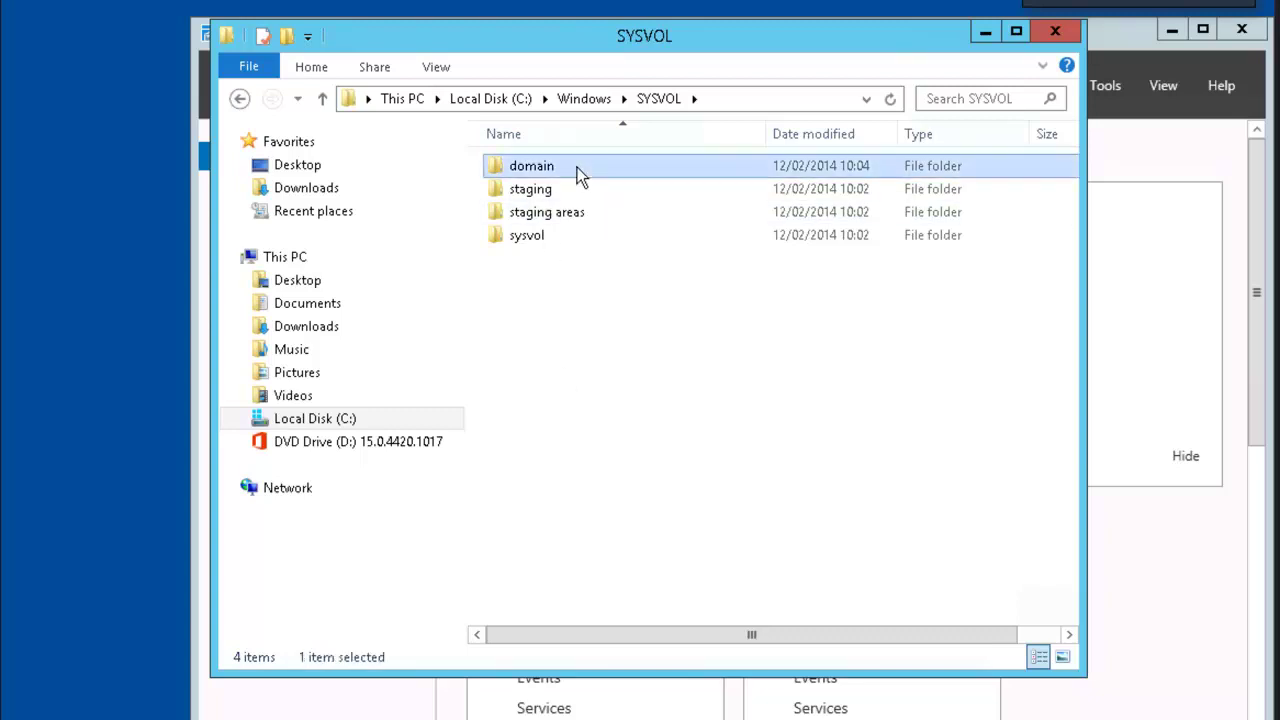
pyautogui.doubleClick(561, 166)
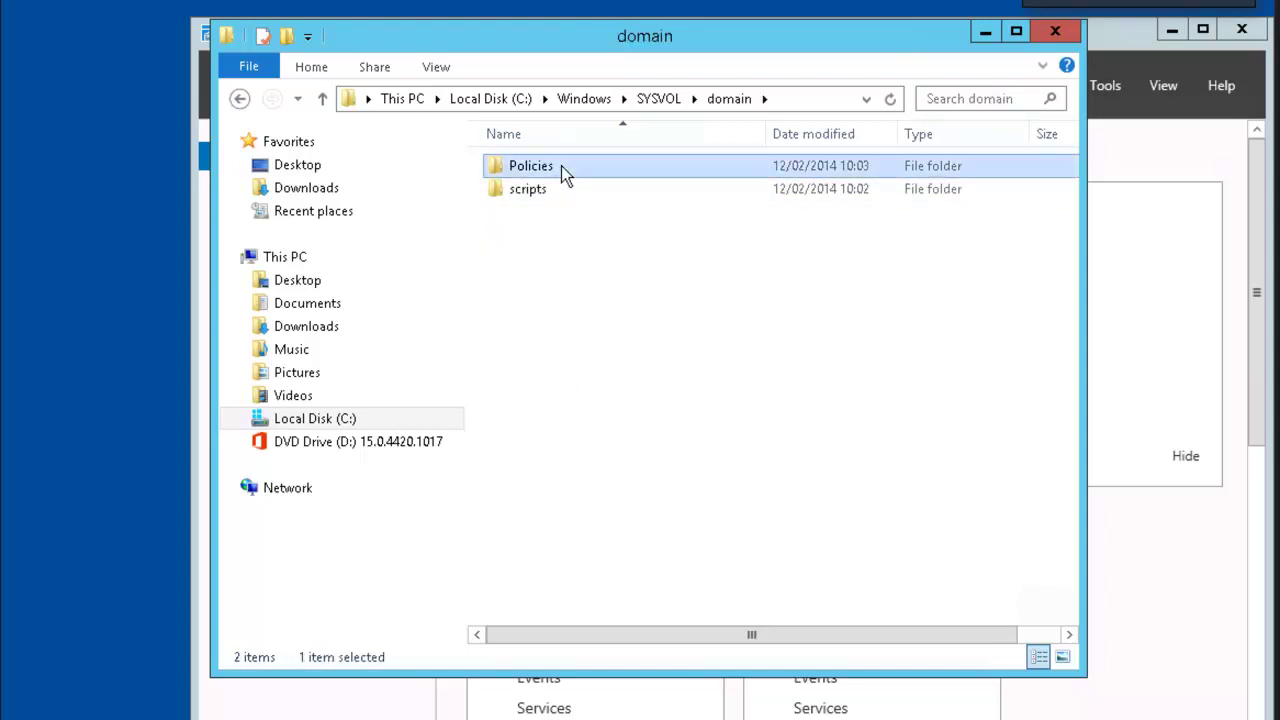
pyautogui.rightClick(549, 227)
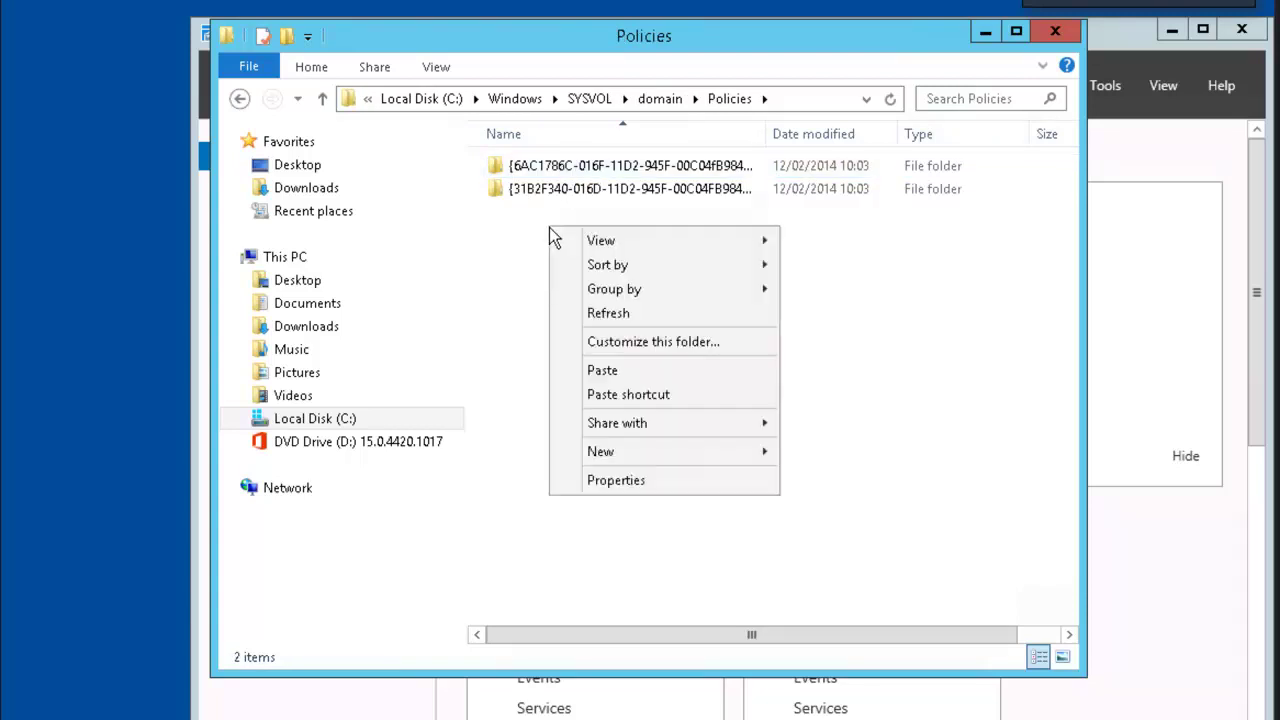
pyautogui.click(603, 371)
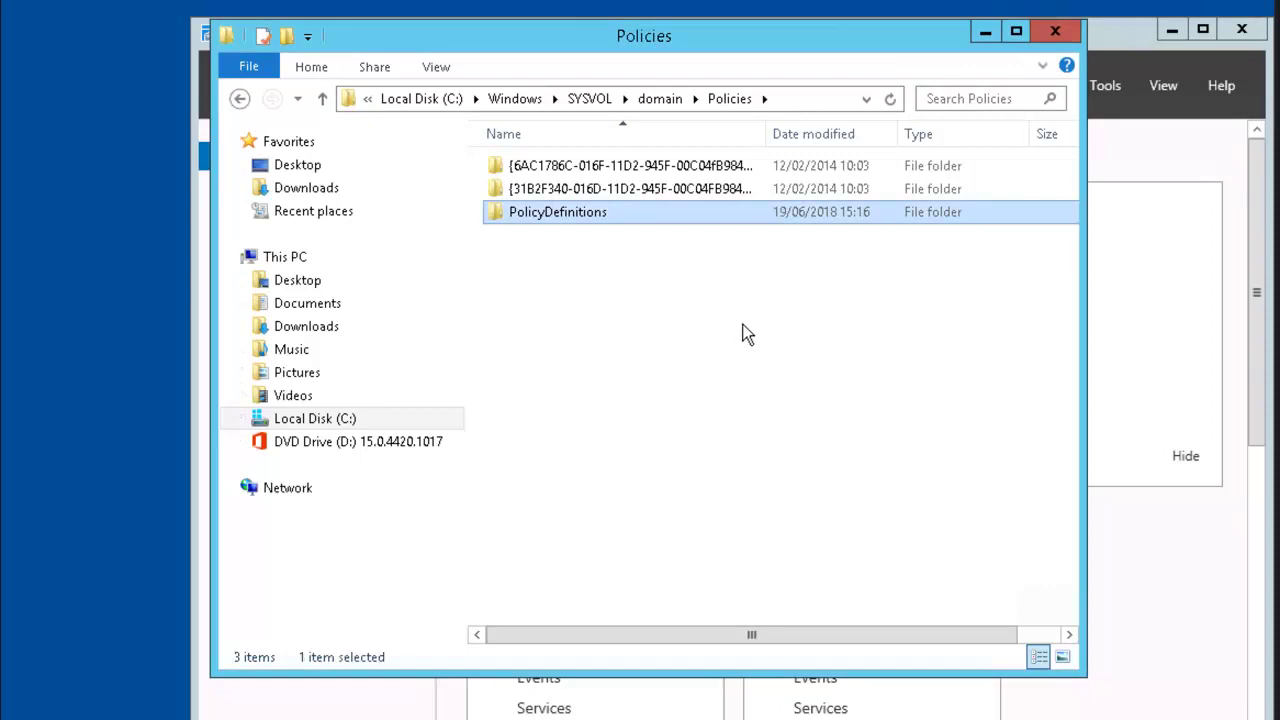
pyautogui.click(1055, 30)
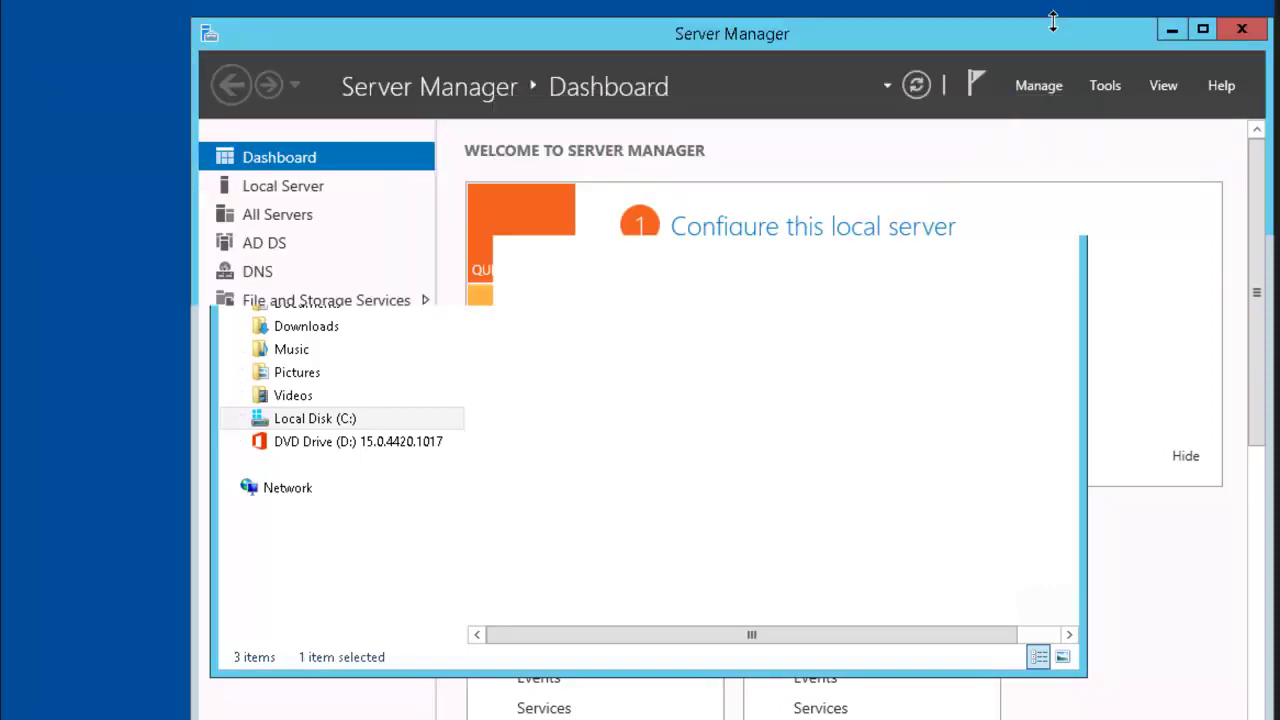
pyautogui.click(1106, 87)
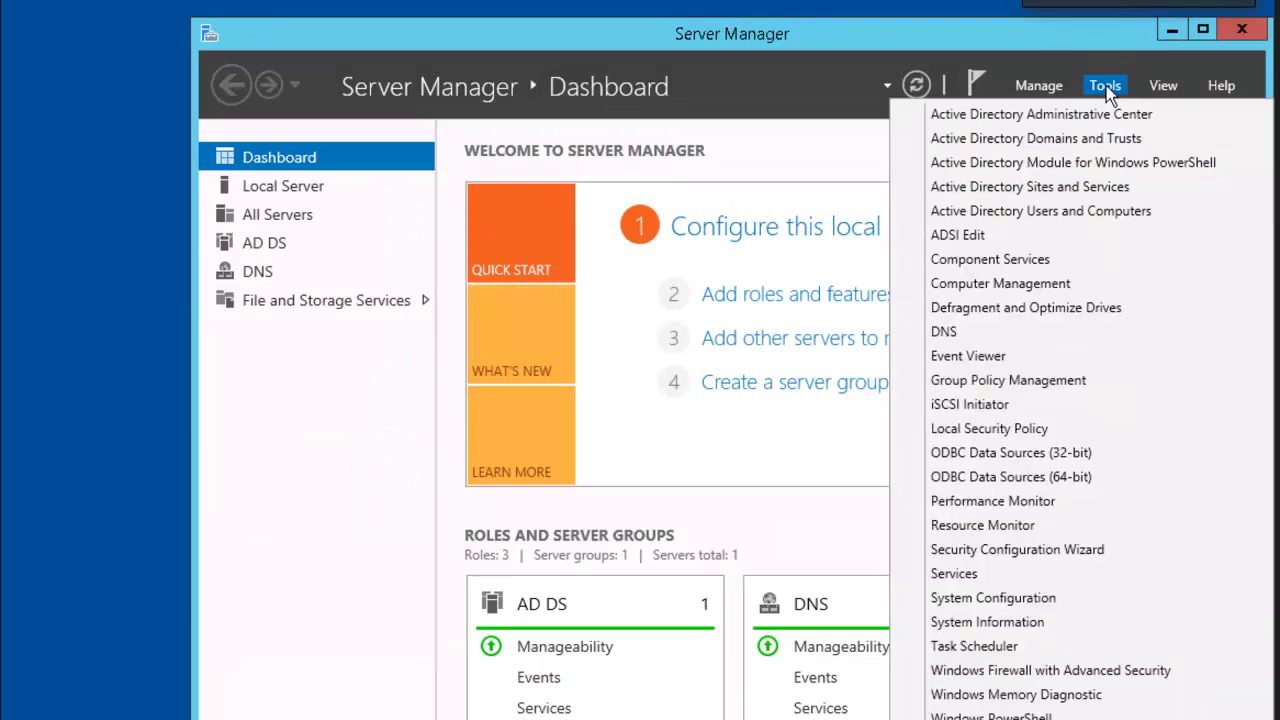
# - In Group Policy Management, open PRACTICELABS.COM's Default Domain Controllers Policy link and dismiss the warning
pyautogui.click(1052, 383)
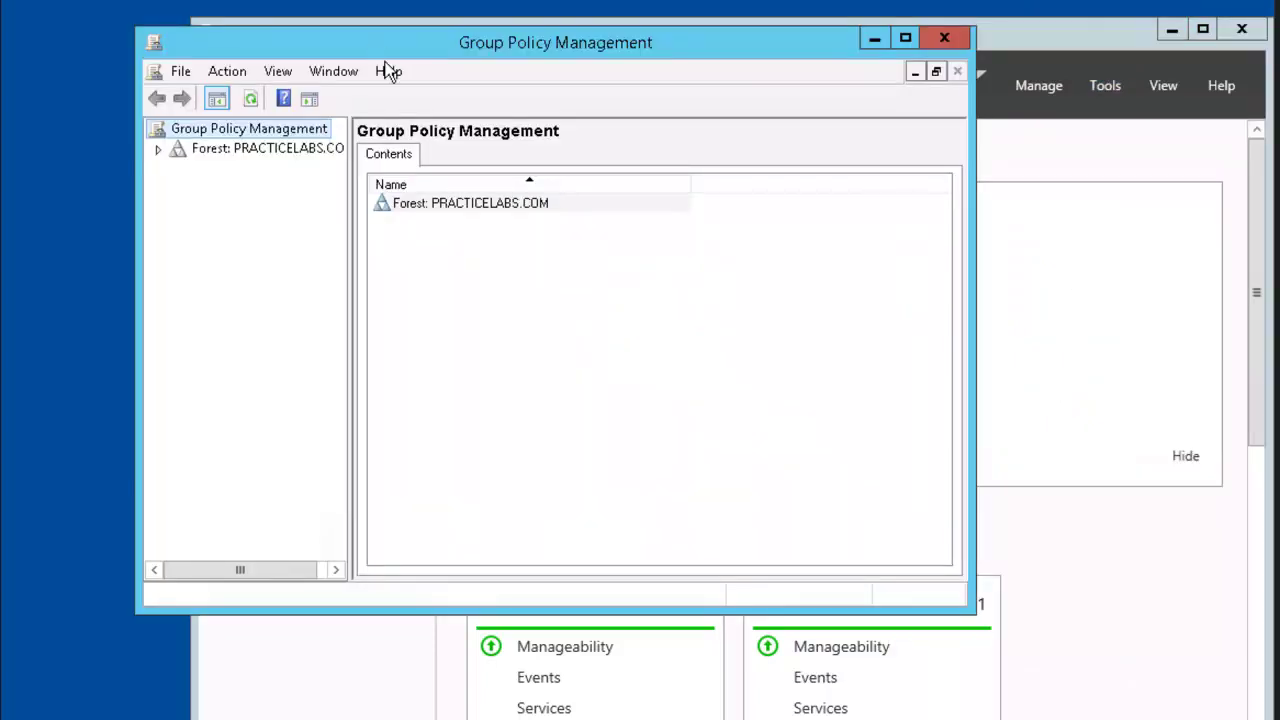
pyautogui.click(158, 150)
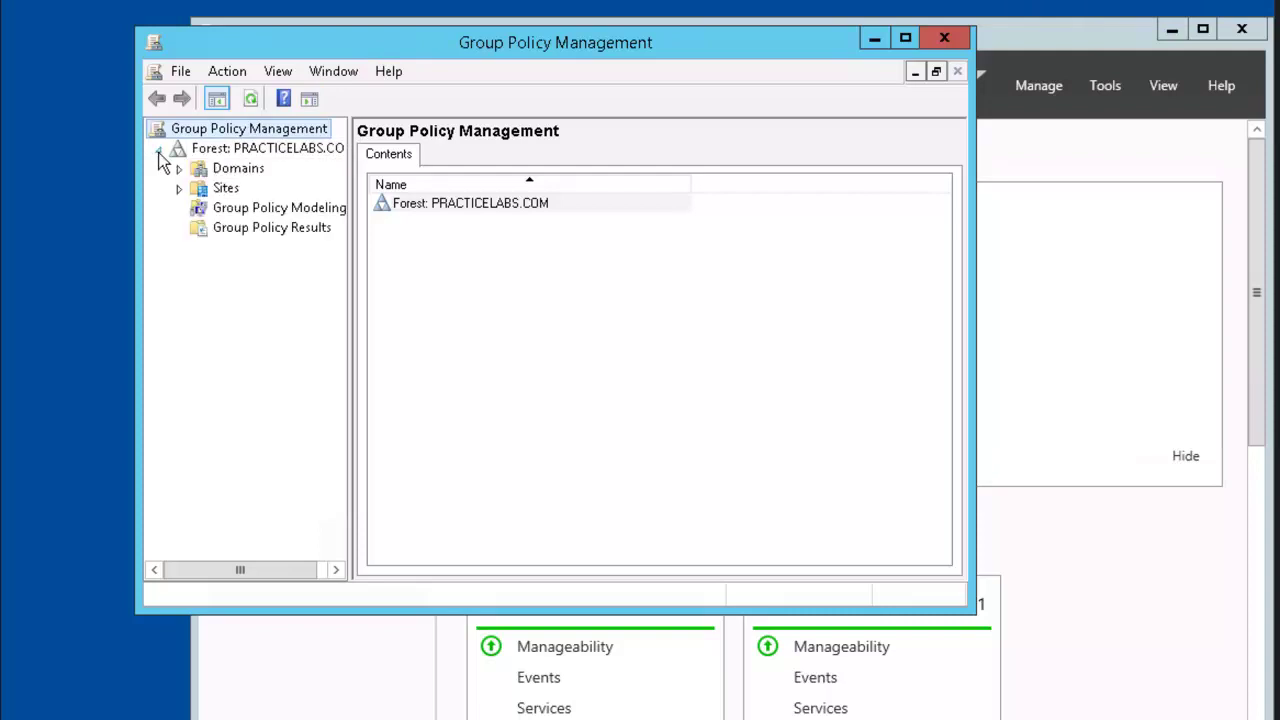
pyautogui.click(179, 170)
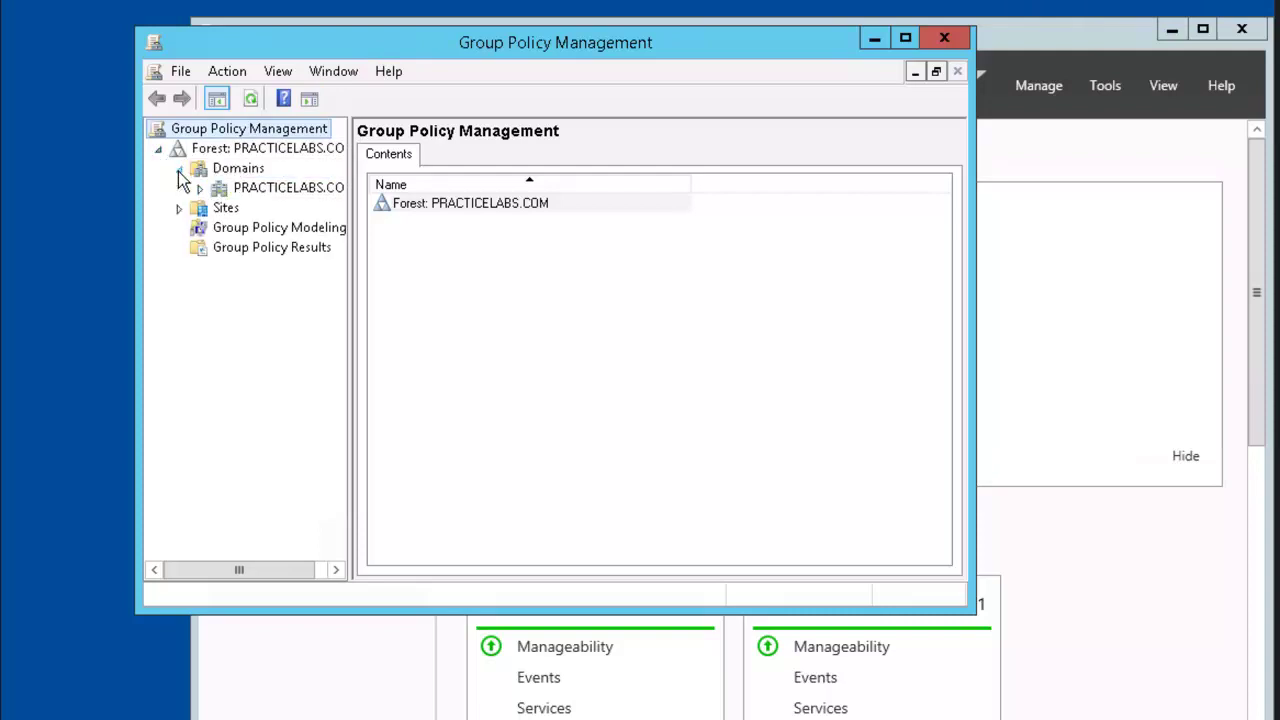
pyautogui.click(200, 189)
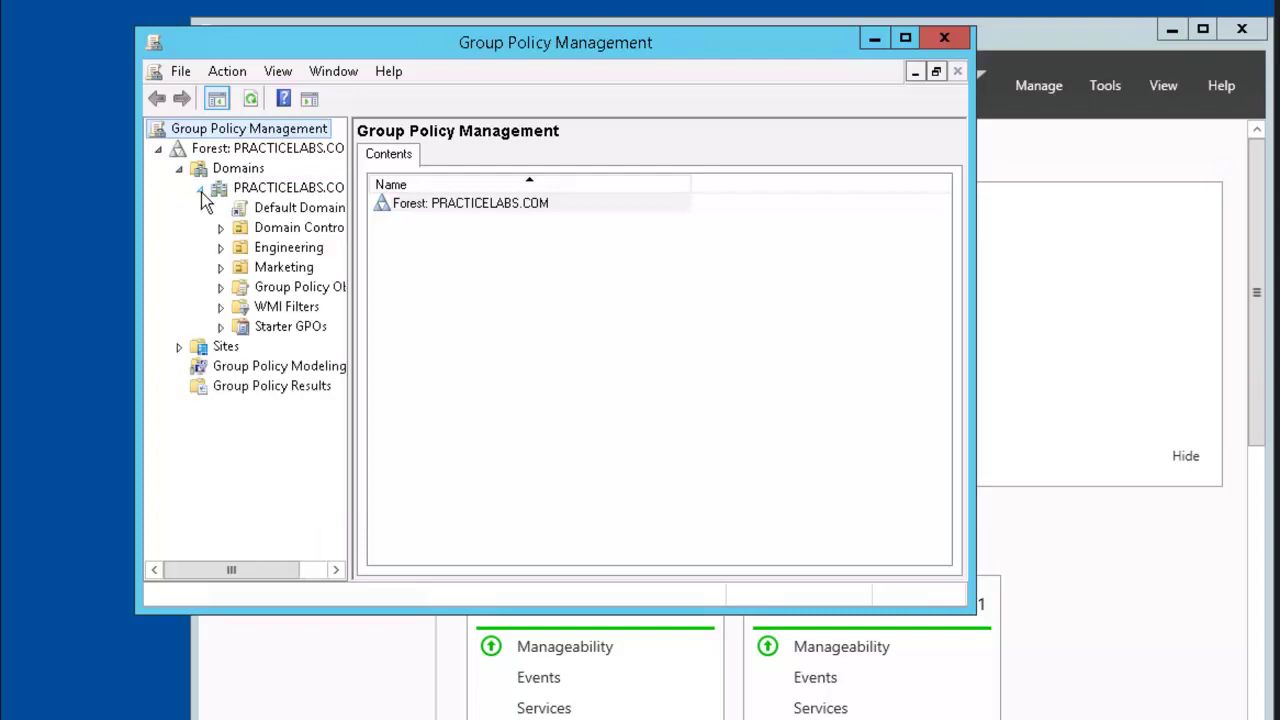
pyautogui.click(221, 228)
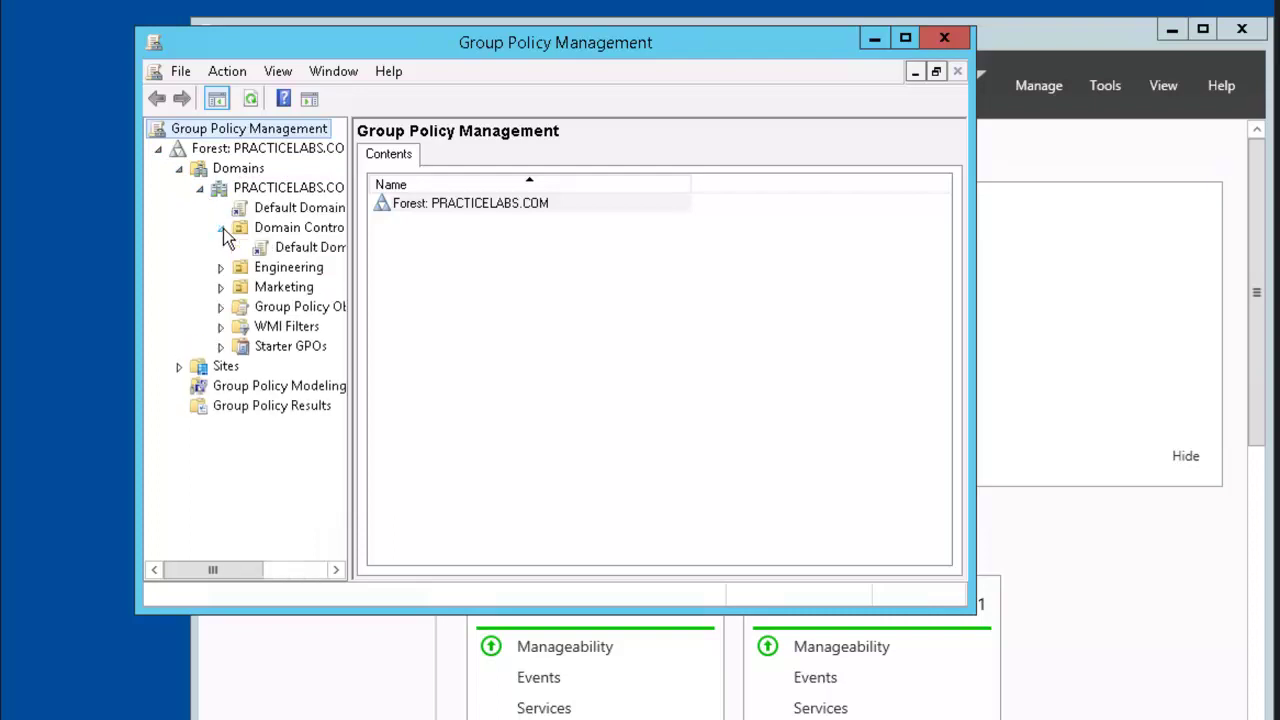
pyautogui.click(293, 255)
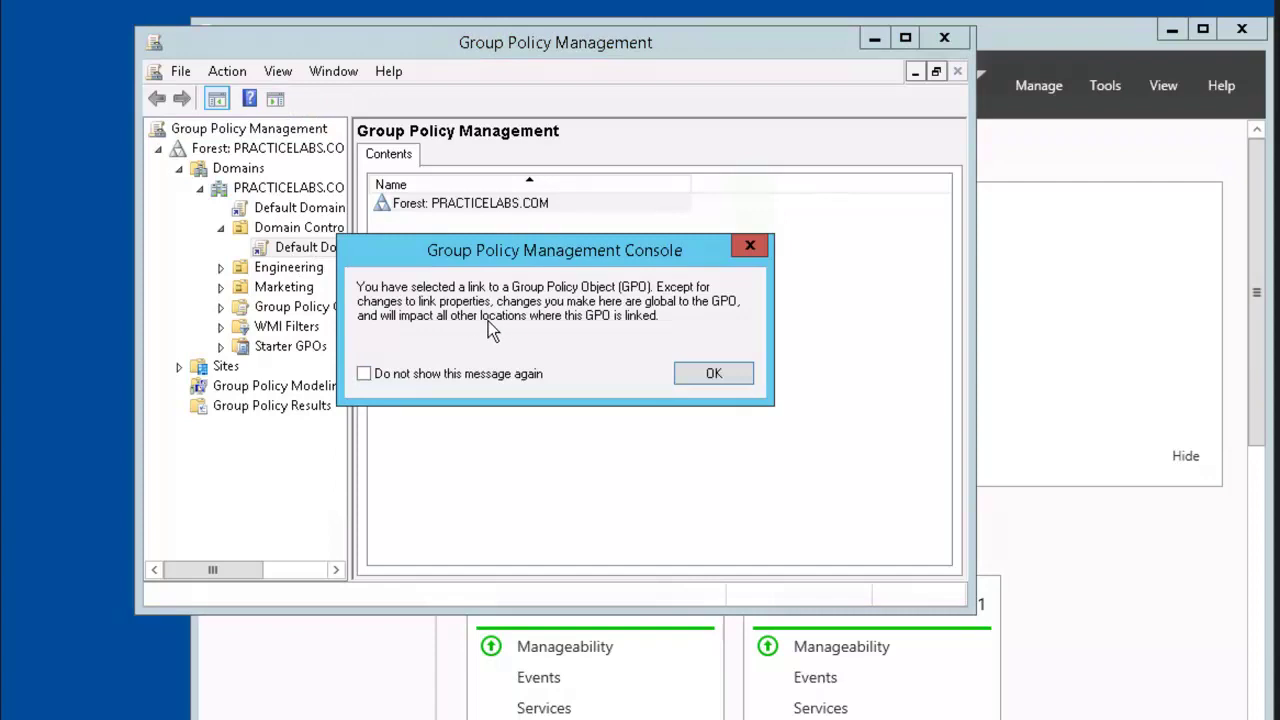
pyautogui.click(701, 380)
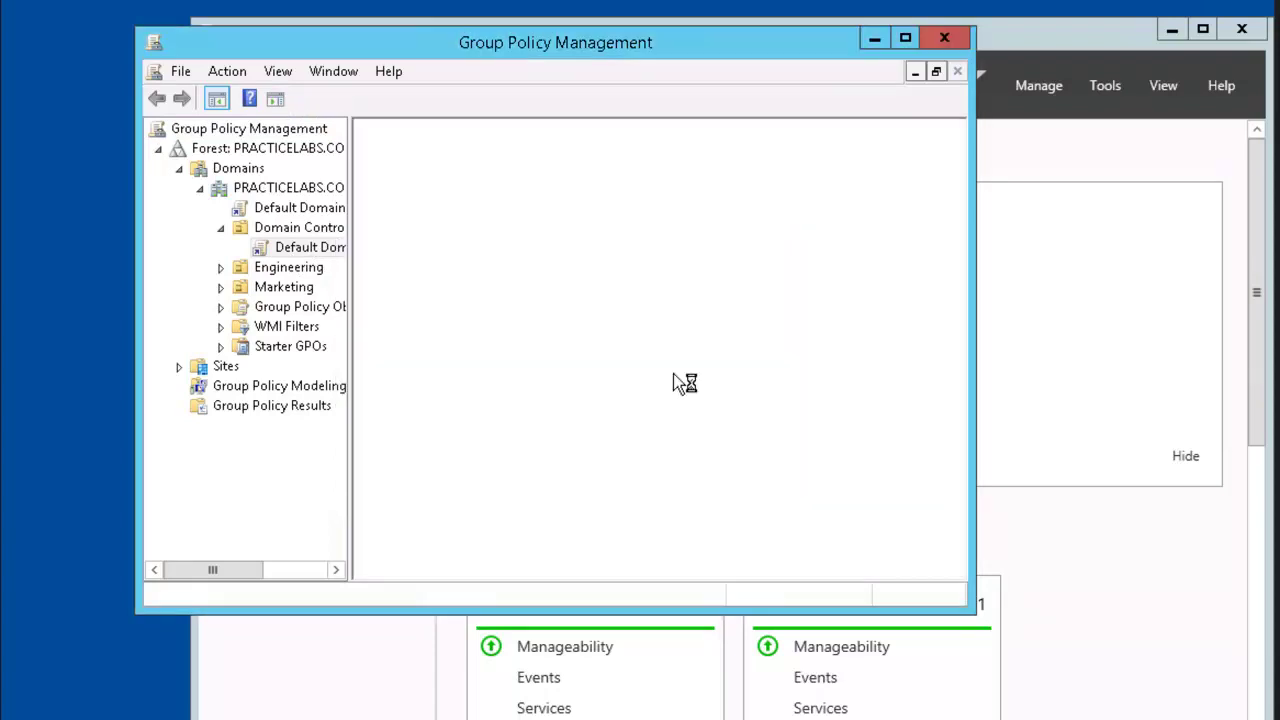
pyautogui.rightClick(296, 256)
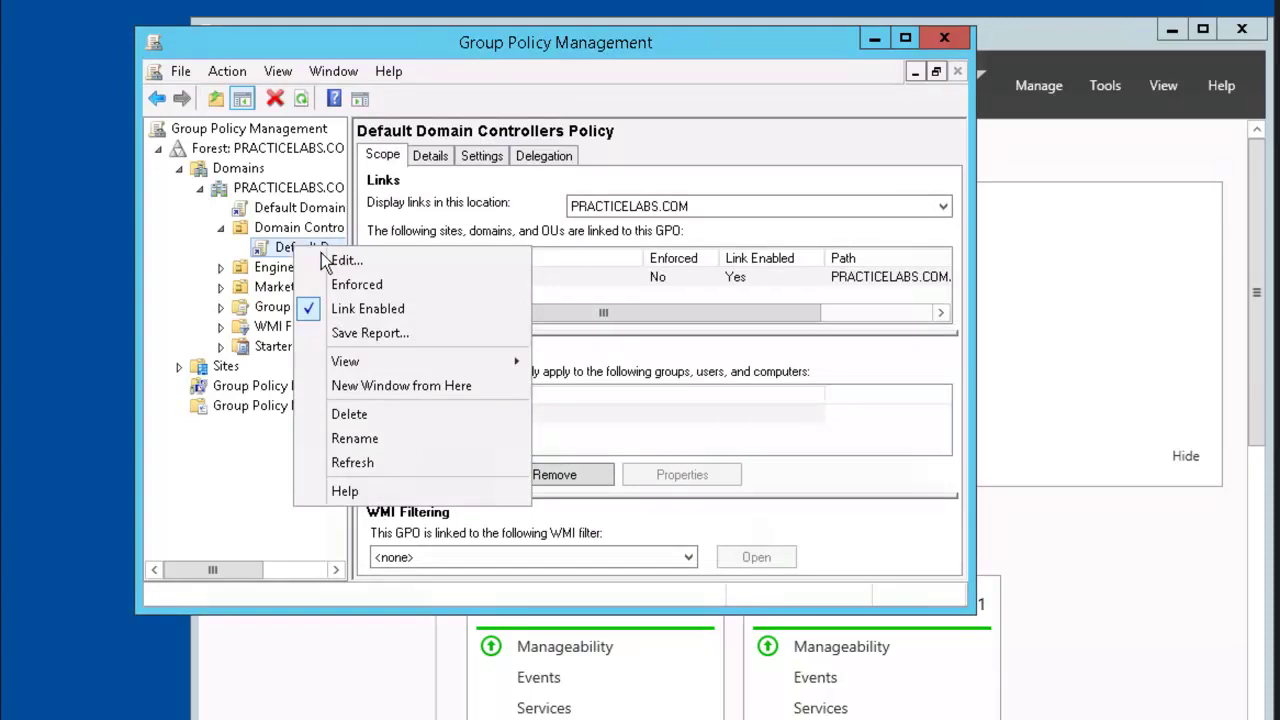
pyautogui.click(375, 260)
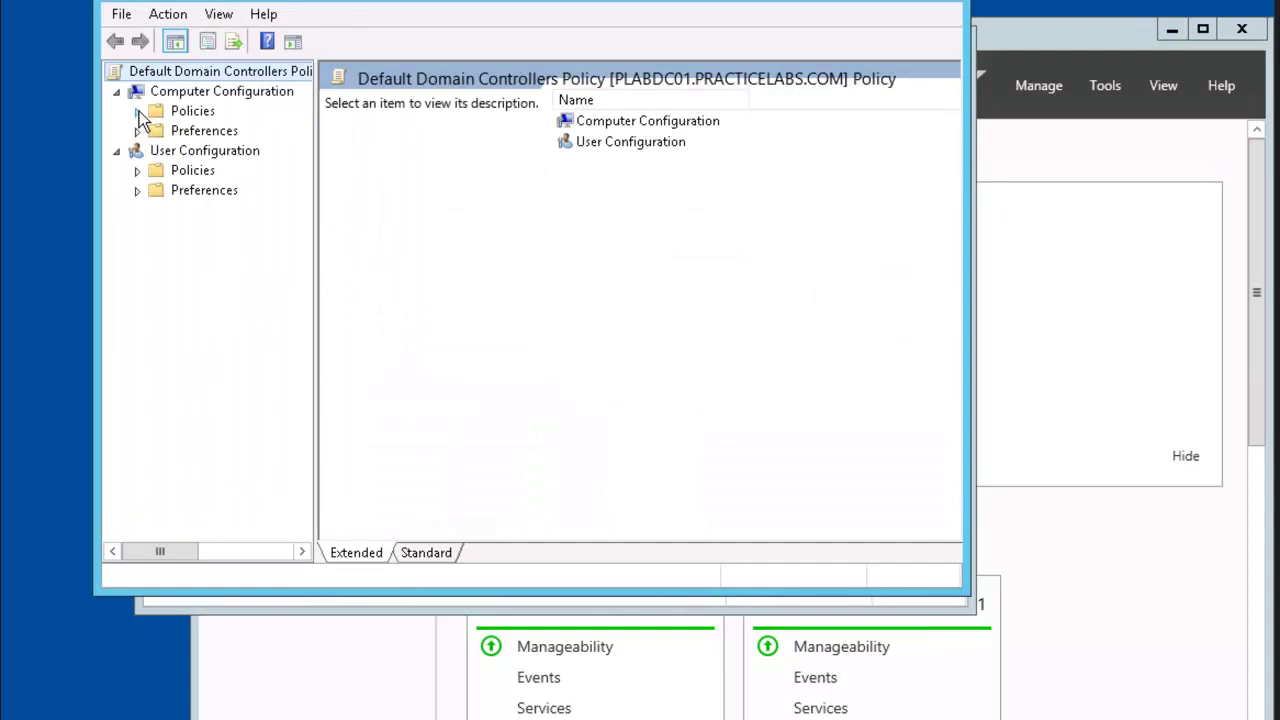
pyautogui.click(137, 112)
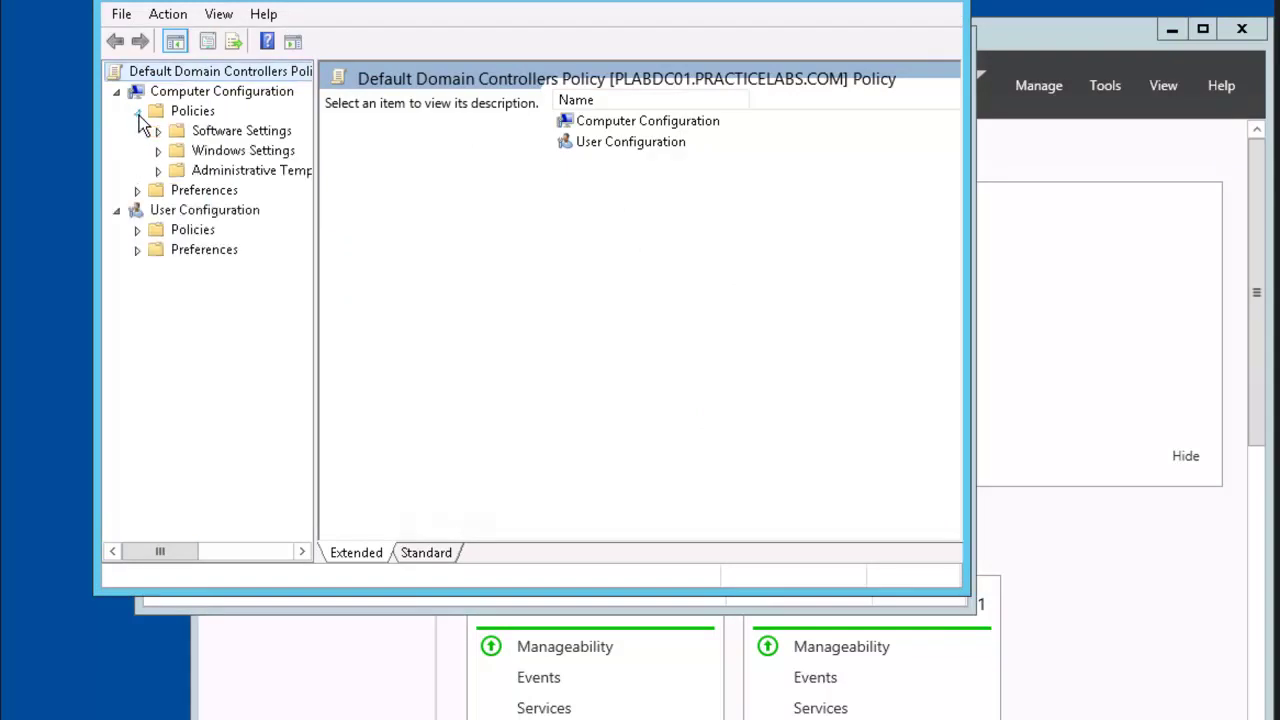
pyautogui.click(158, 171)
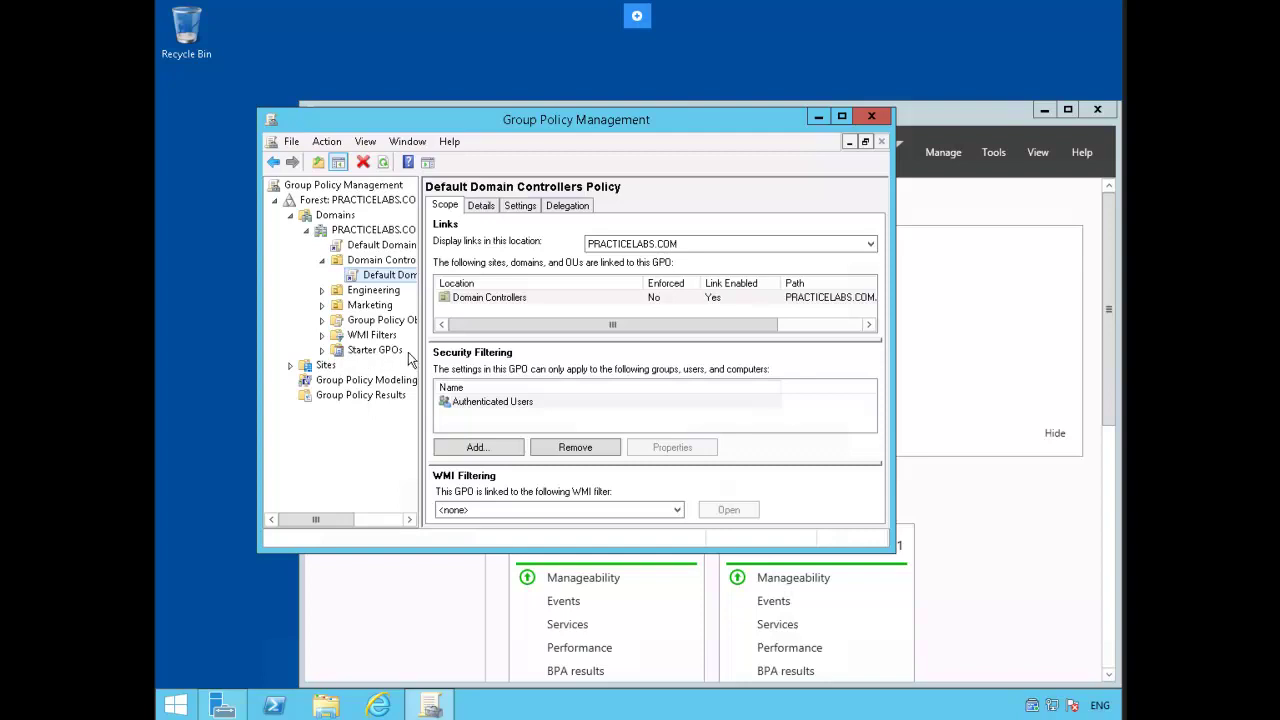
# - Create a new Starter GPO named 'PLAB Client' under PRACTICELABS.COM's Starter GPOs
pyautogui.click(401, 352)
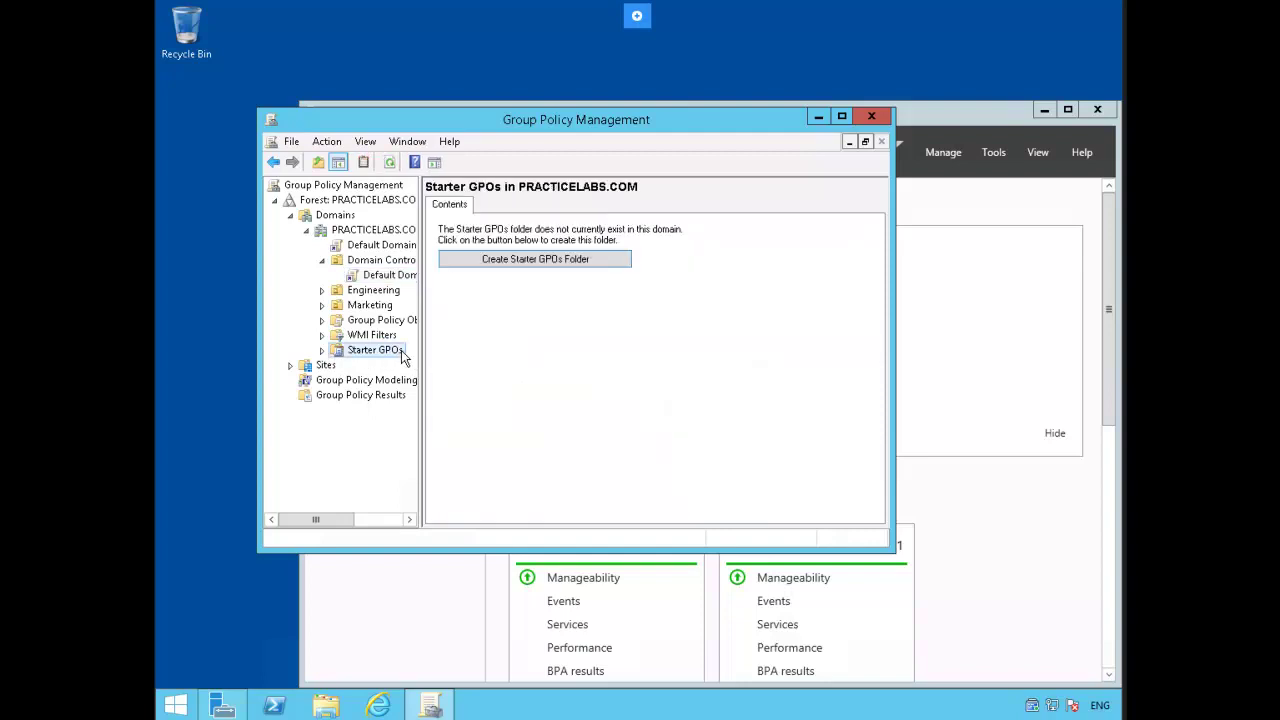
pyautogui.rightClick(401, 354)
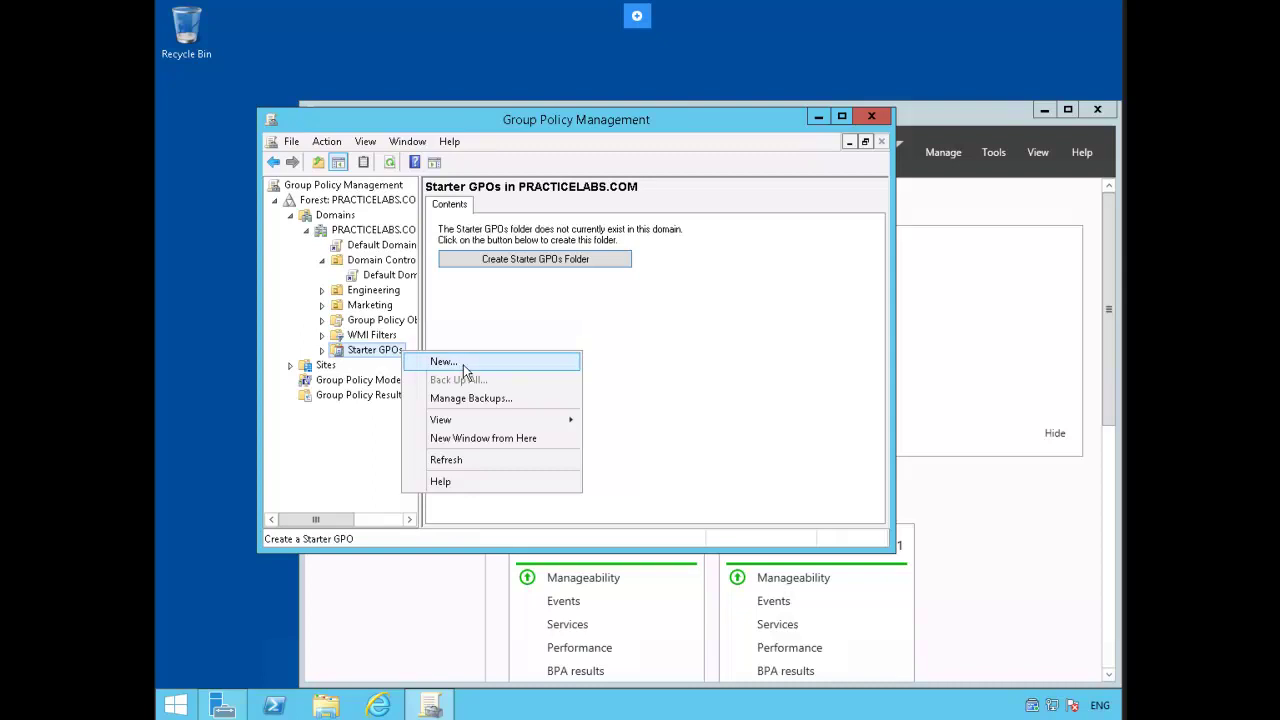
pyautogui.click(463, 364)
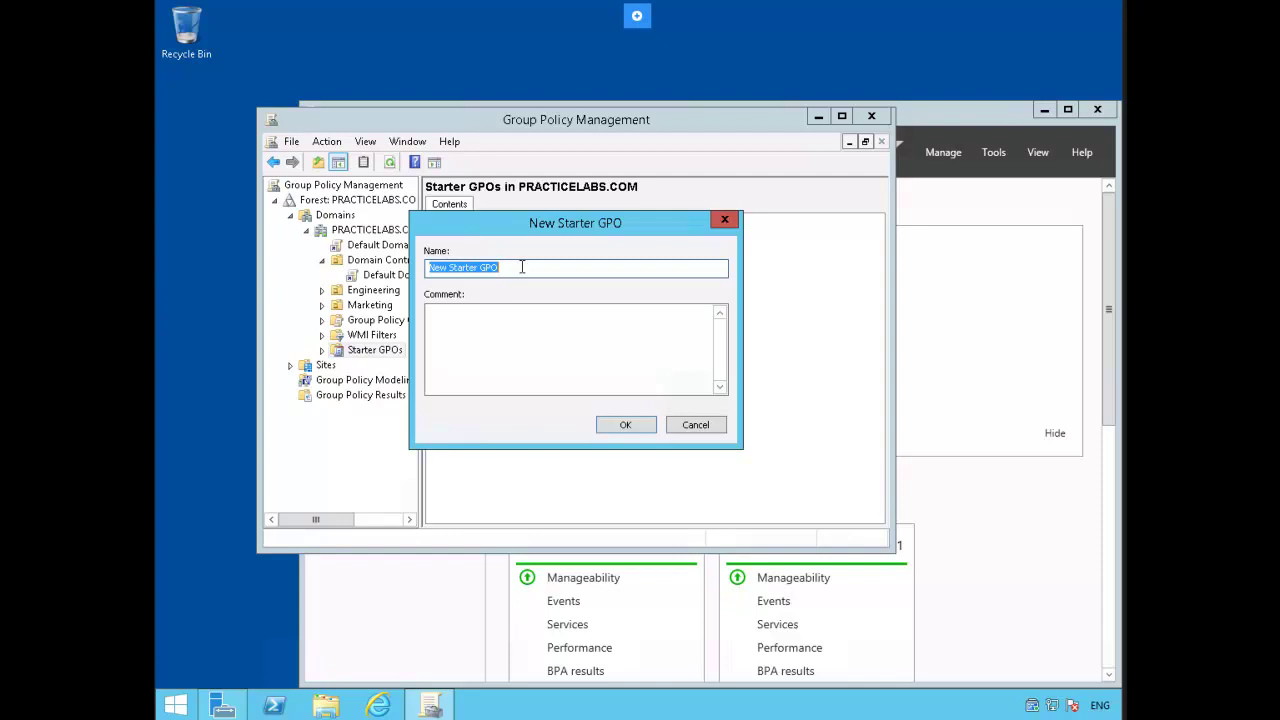
pyautogui.moveTo(521, 267); pyautogui.dragTo(424, 268)
pyautogui.write('PLAB ')
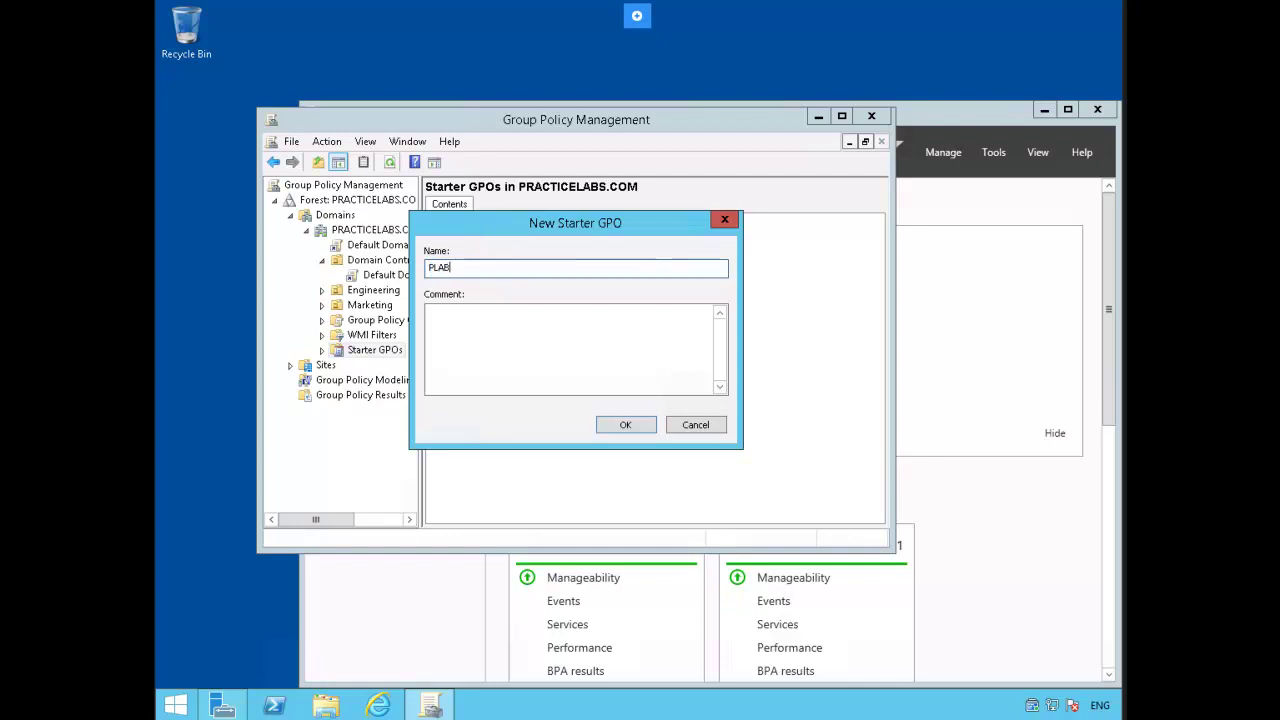
pyautogui.write('Client')
pyautogui.click(625, 425)
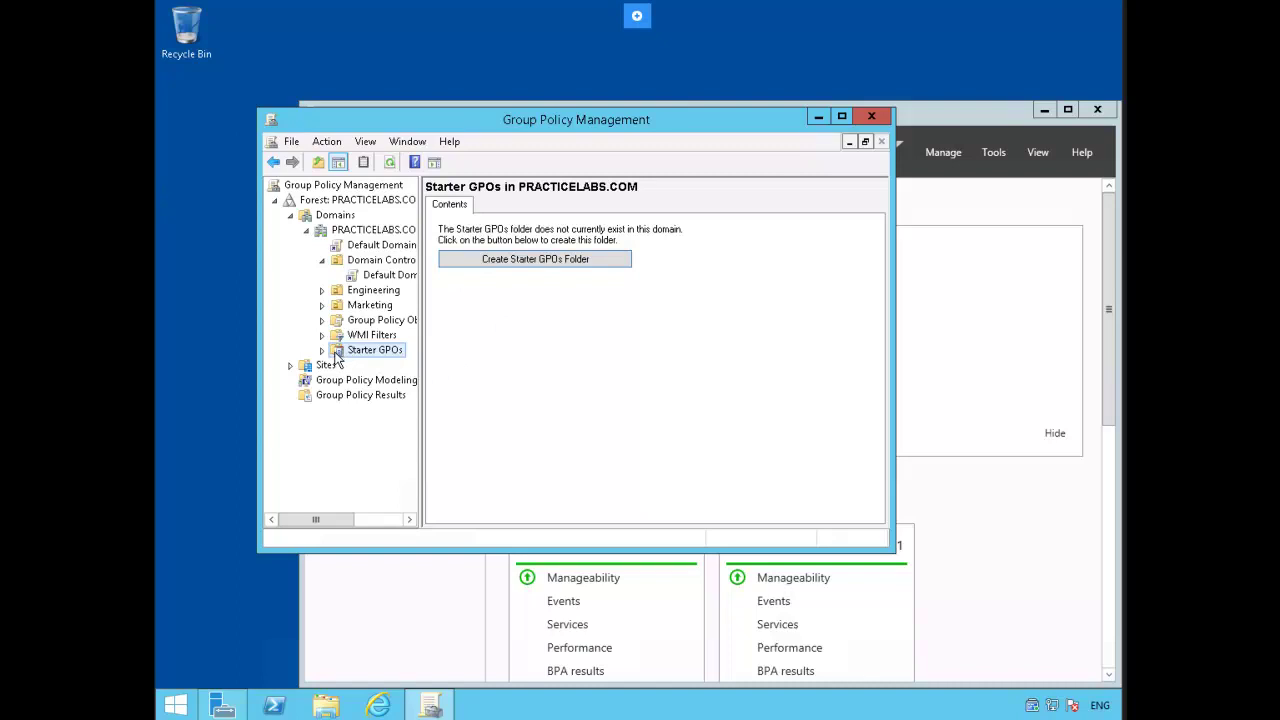
# - Expand Starter GPOs and edit the PLAB Client Starter GPO
pyautogui.click(322, 350)
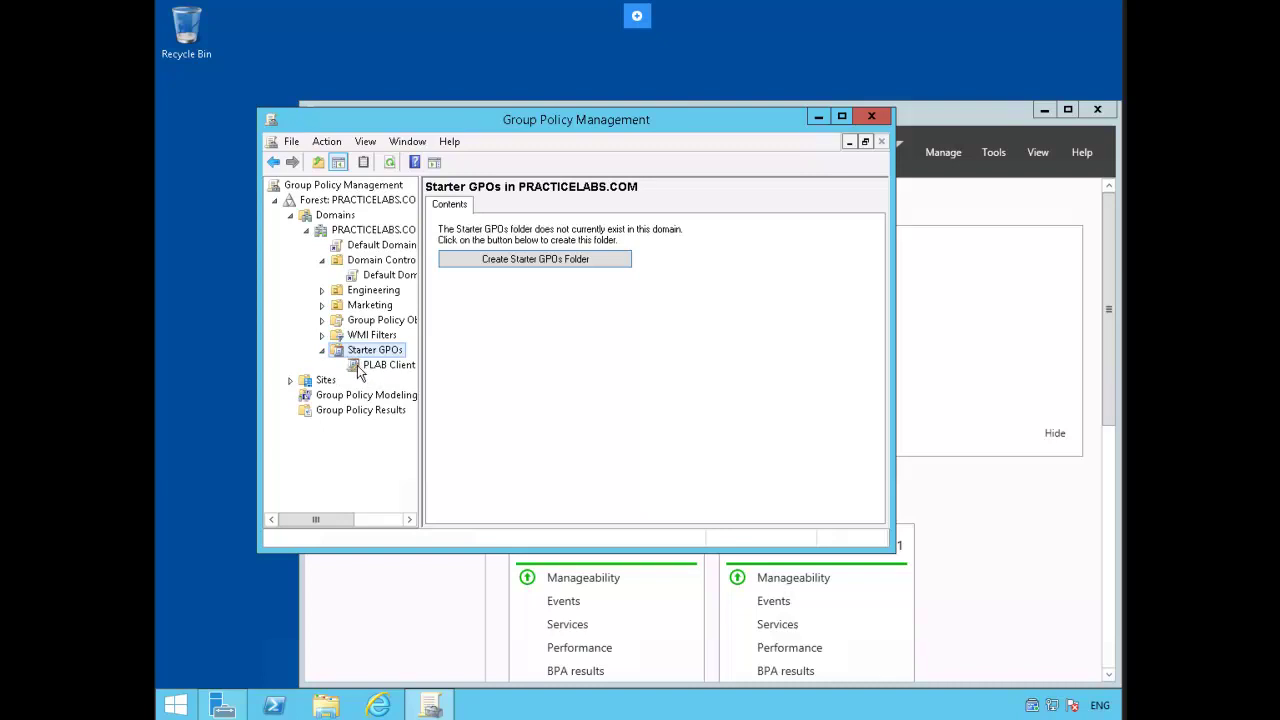
pyautogui.rightClick(359, 370)
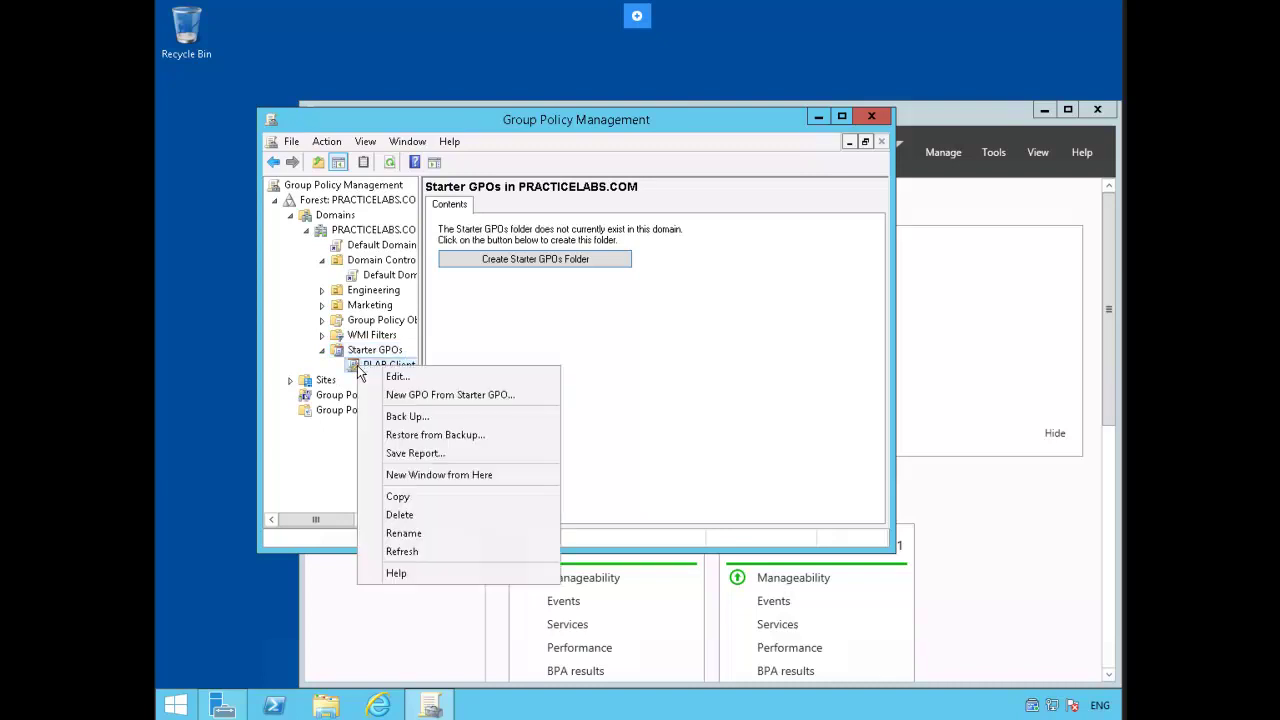
pyautogui.click(416, 378)
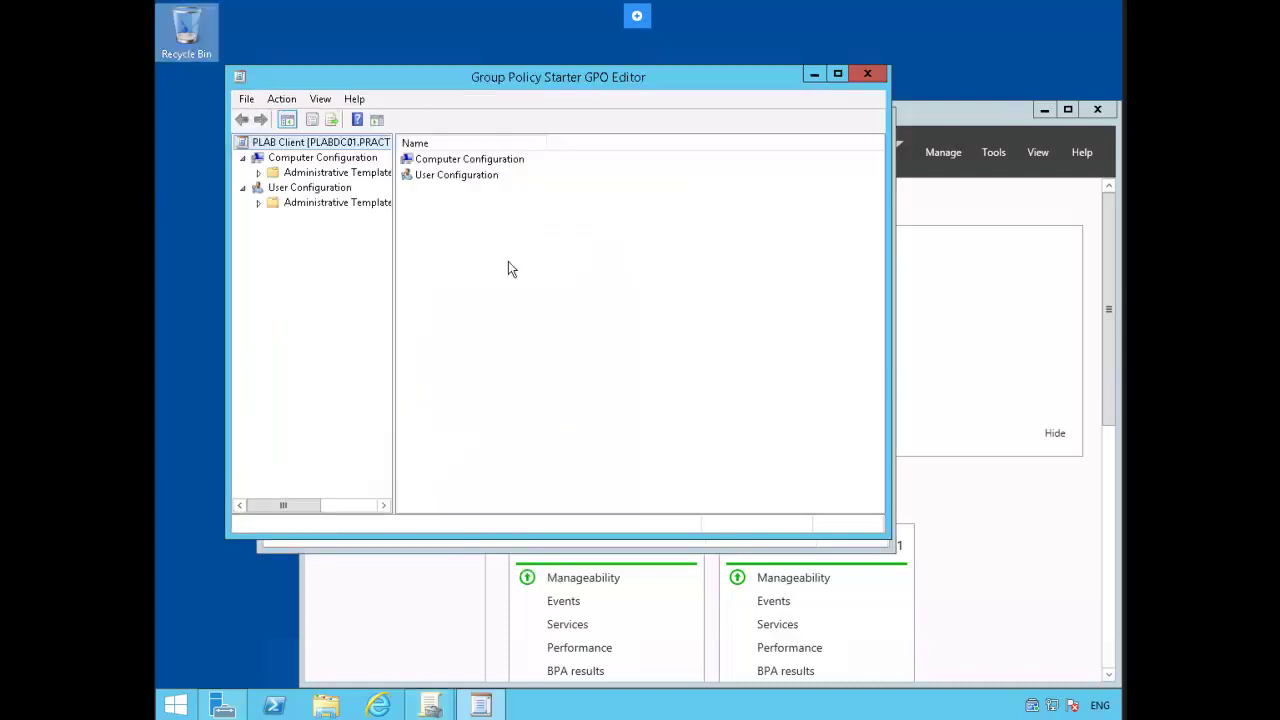
# - Show Computer Administrative Templates > Control Panel > Personalization and select 'Prevent changing start menu background'
pyautogui.click(258, 175)
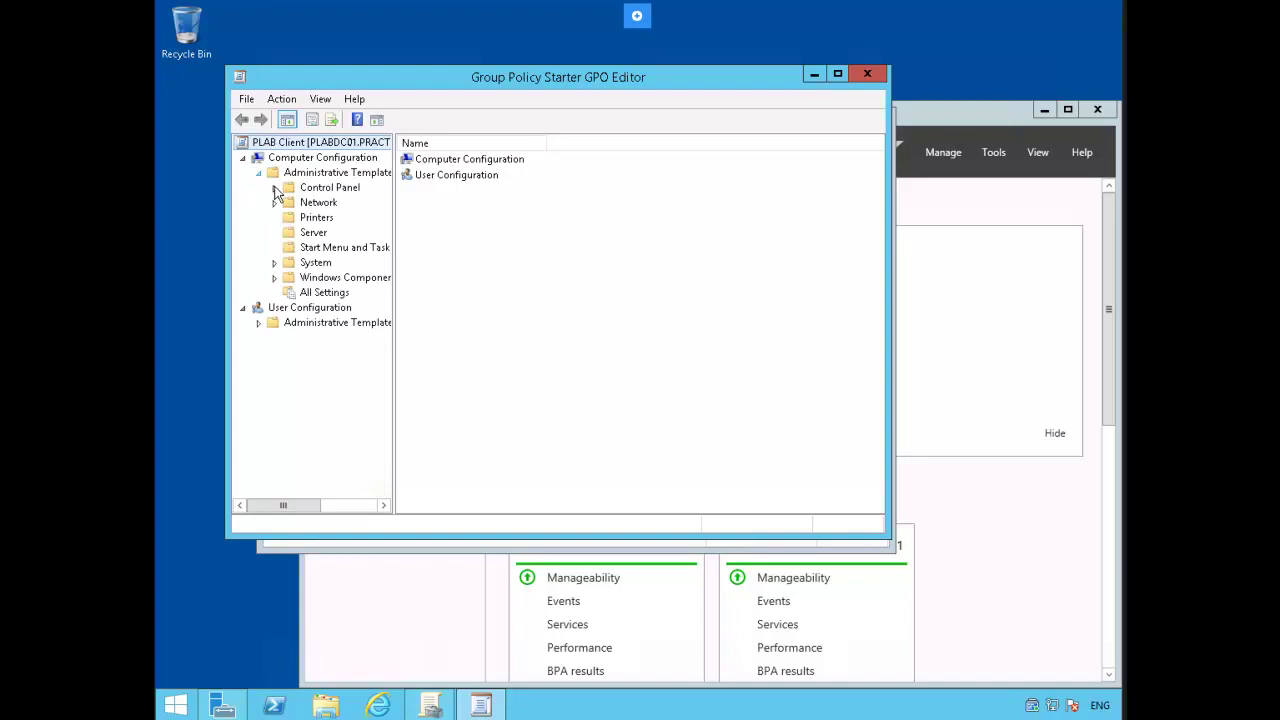
pyautogui.click(275, 189)
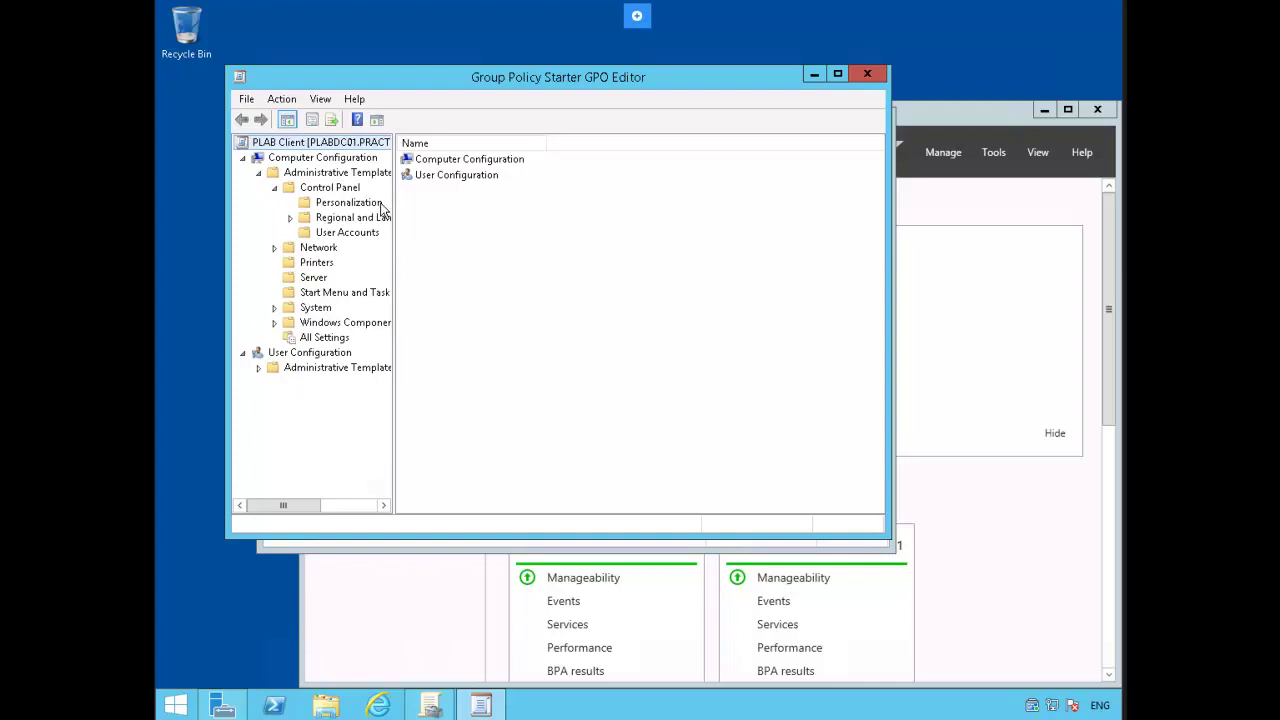
pyautogui.click(350, 203)
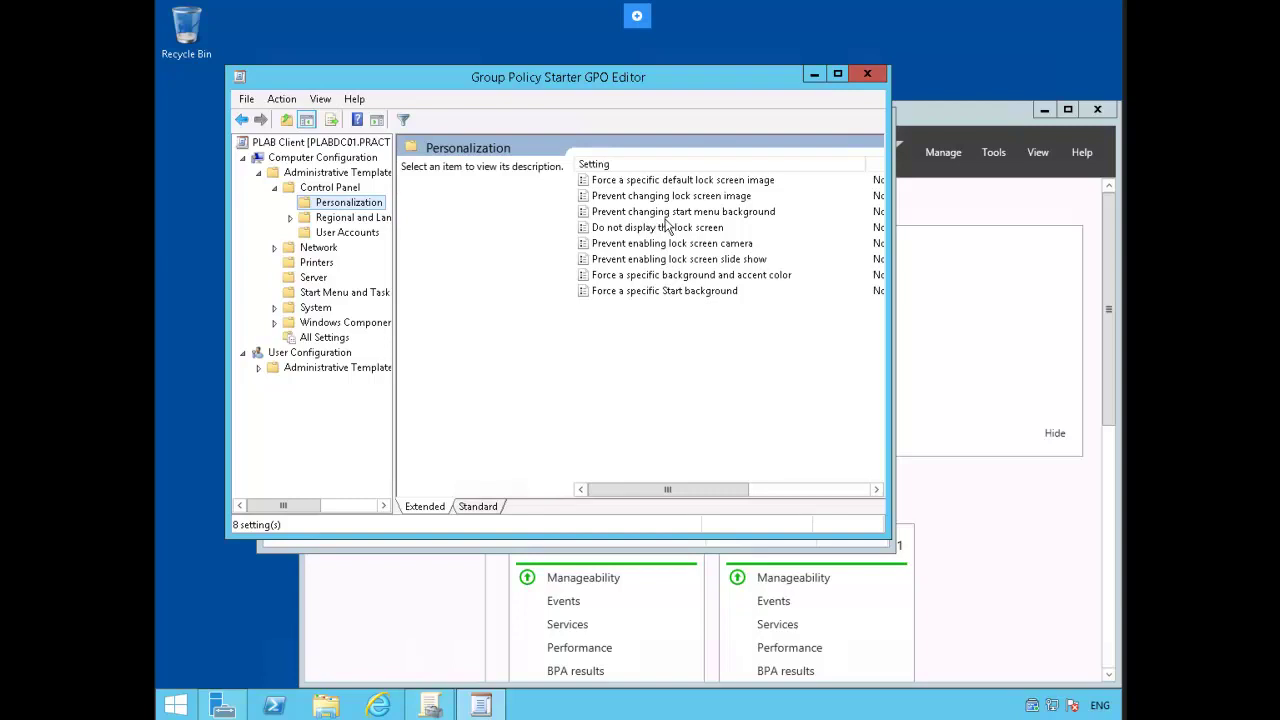
pyautogui.click(788, 212)
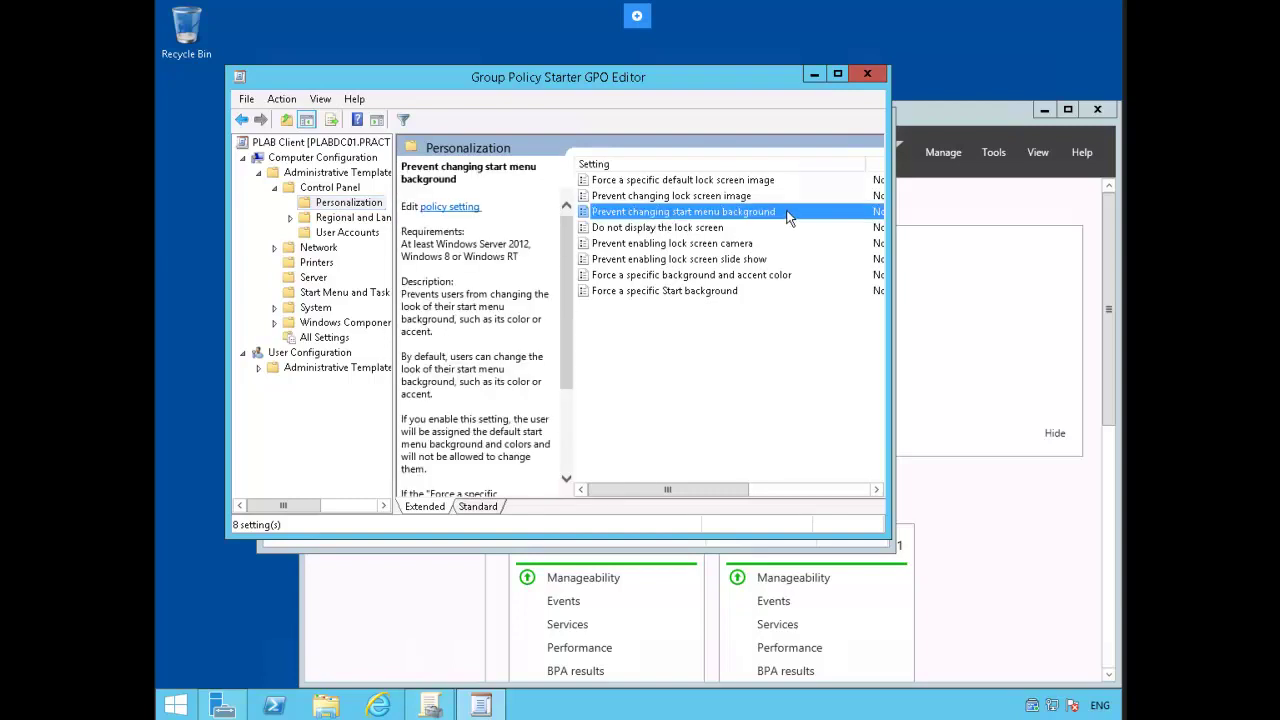
# - Set 'Prevent changing start menu background' to Enabled and widen the editor to show State
pyautogui.rightClick(788, 217)
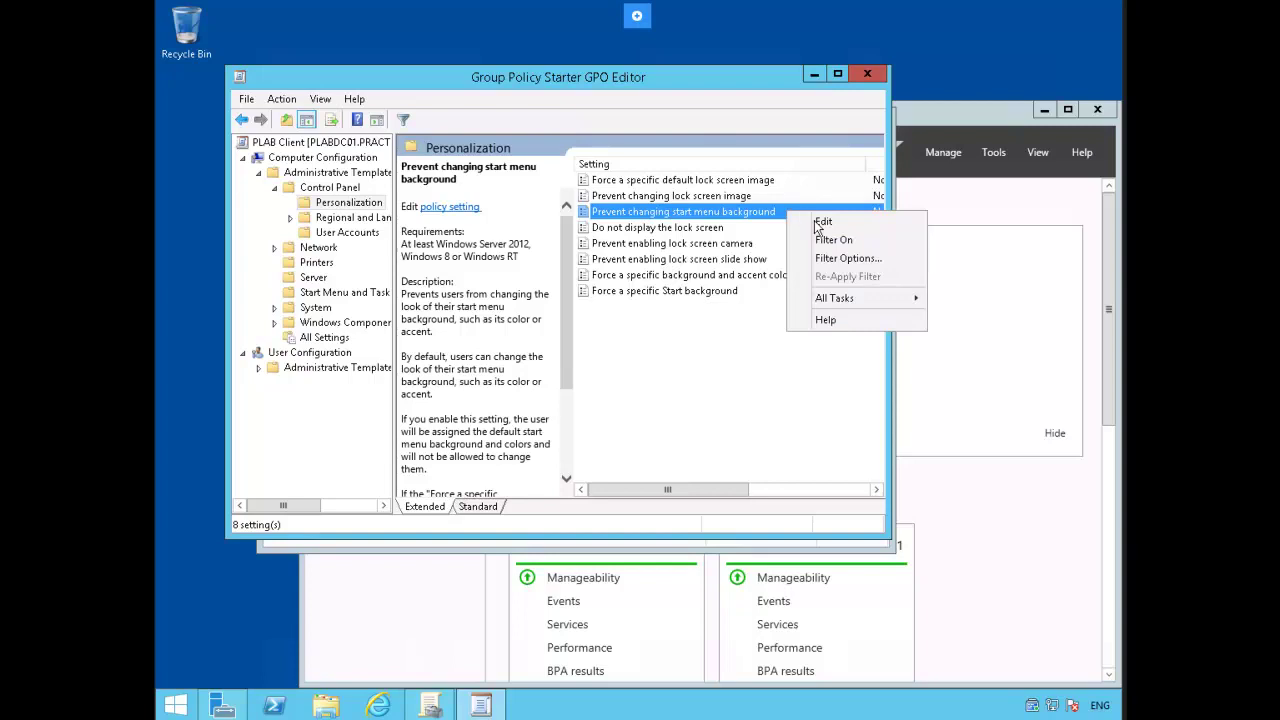
pyautogui.click(844, 222)
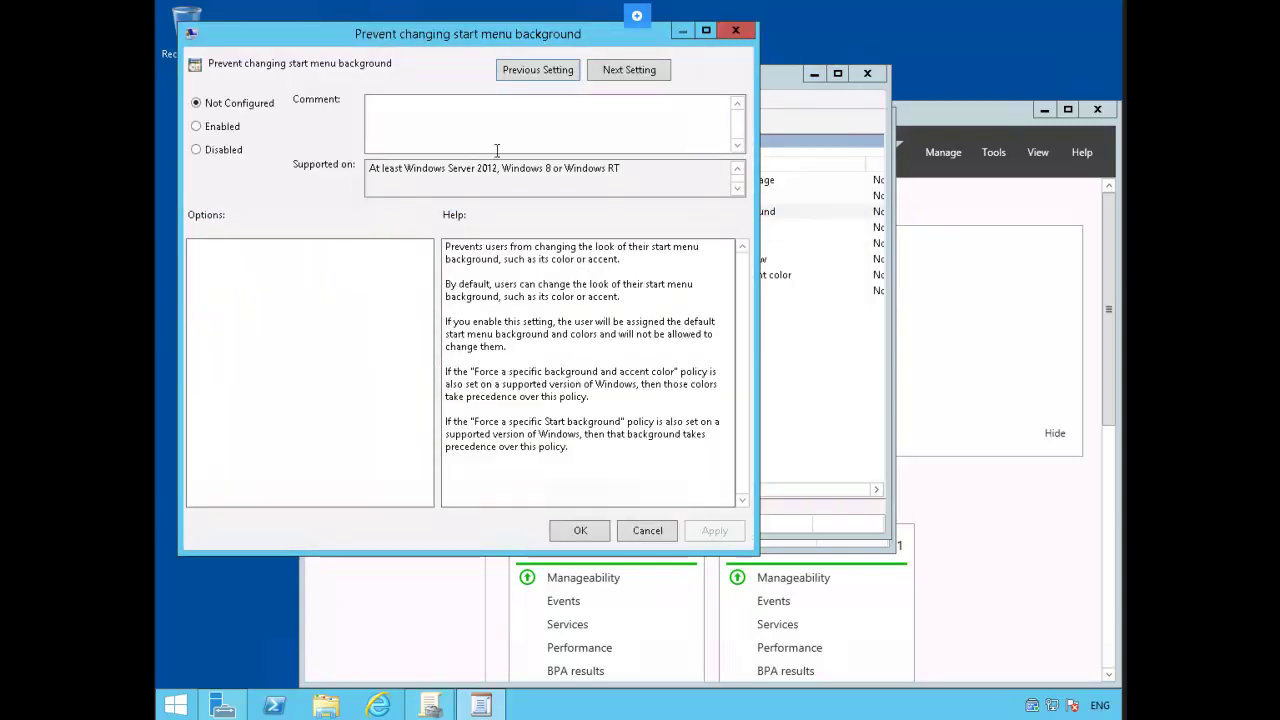
pyautogui.click(208, 131)
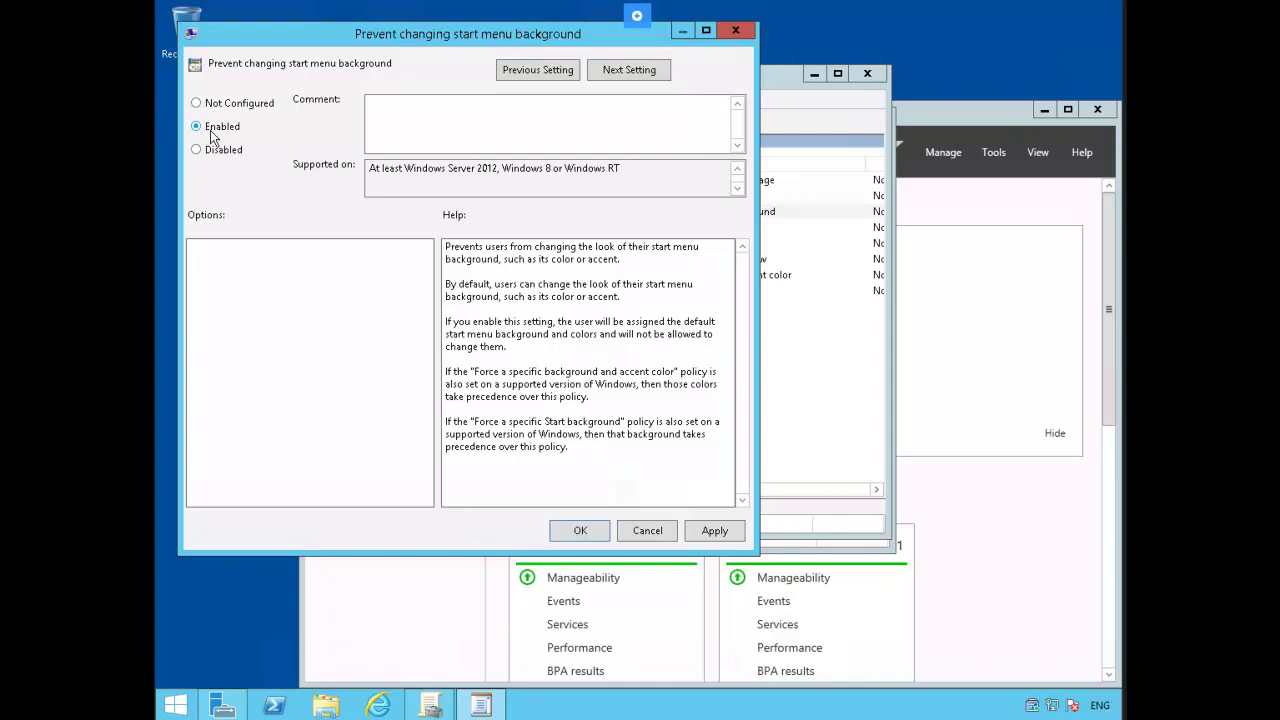
pyautogui.click(590, 532)
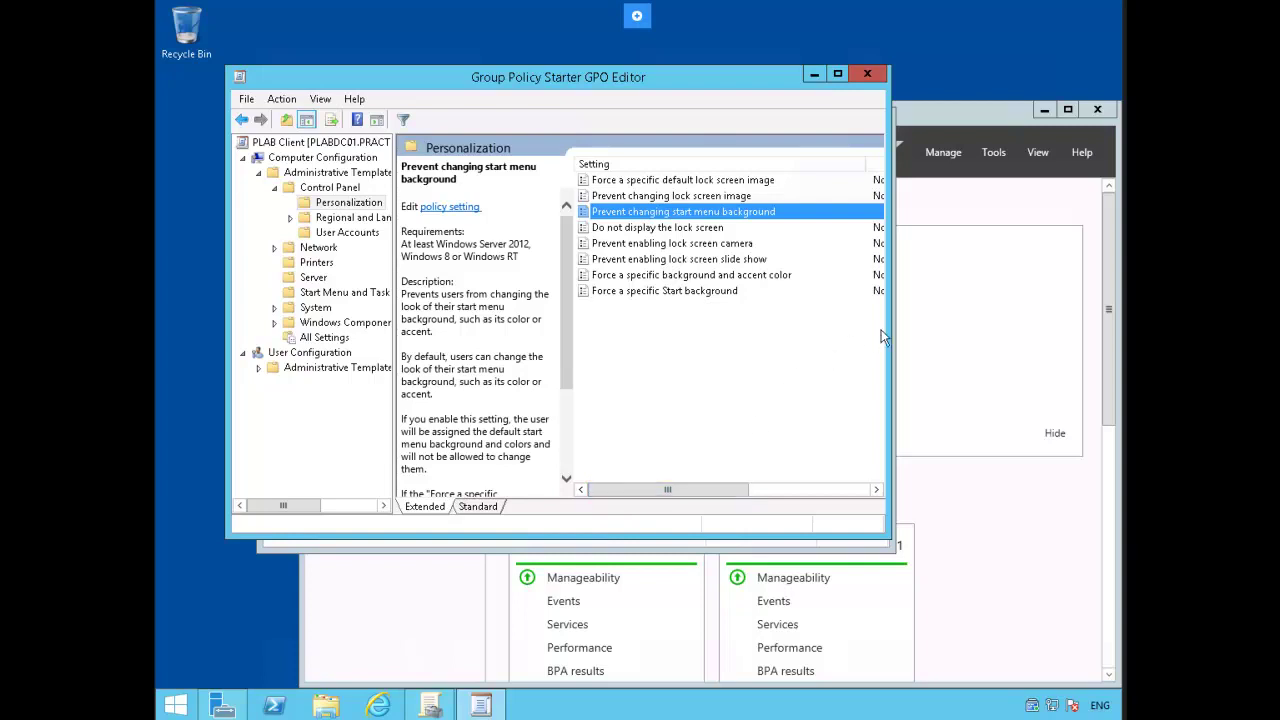
pyautogui.moveTo(894, 324); pyautogui.dragTo(1064, 317)
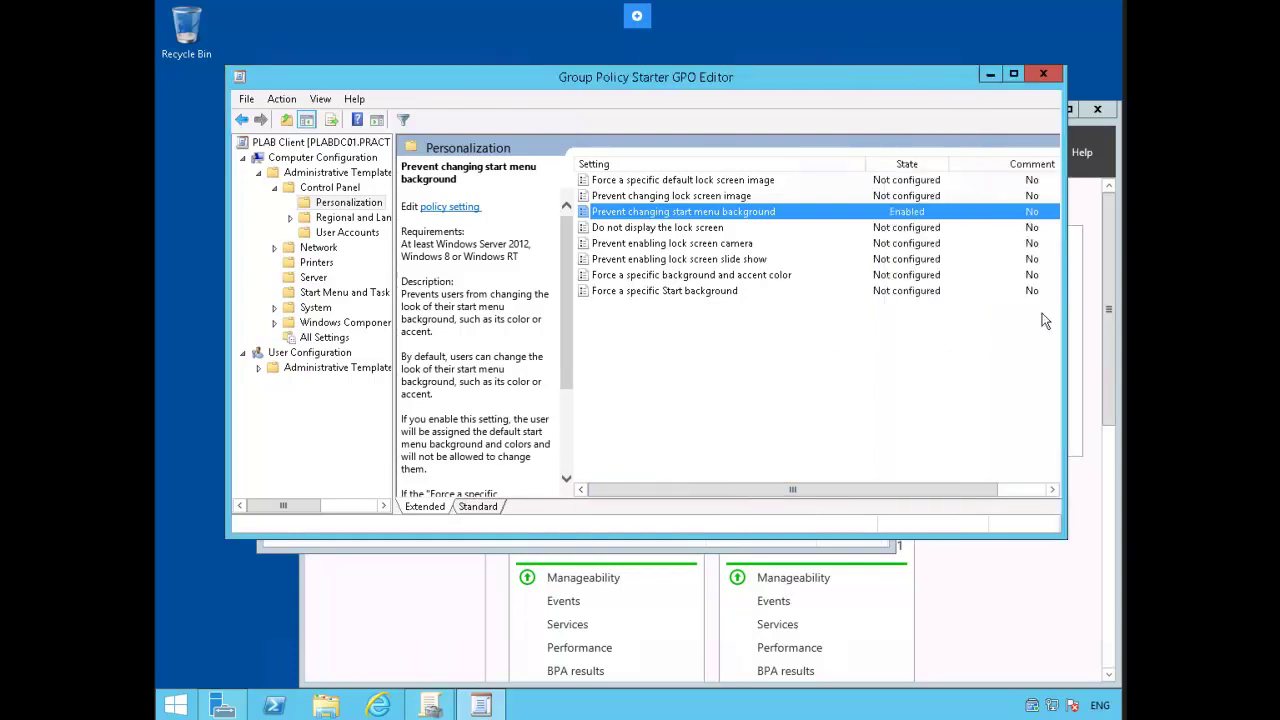
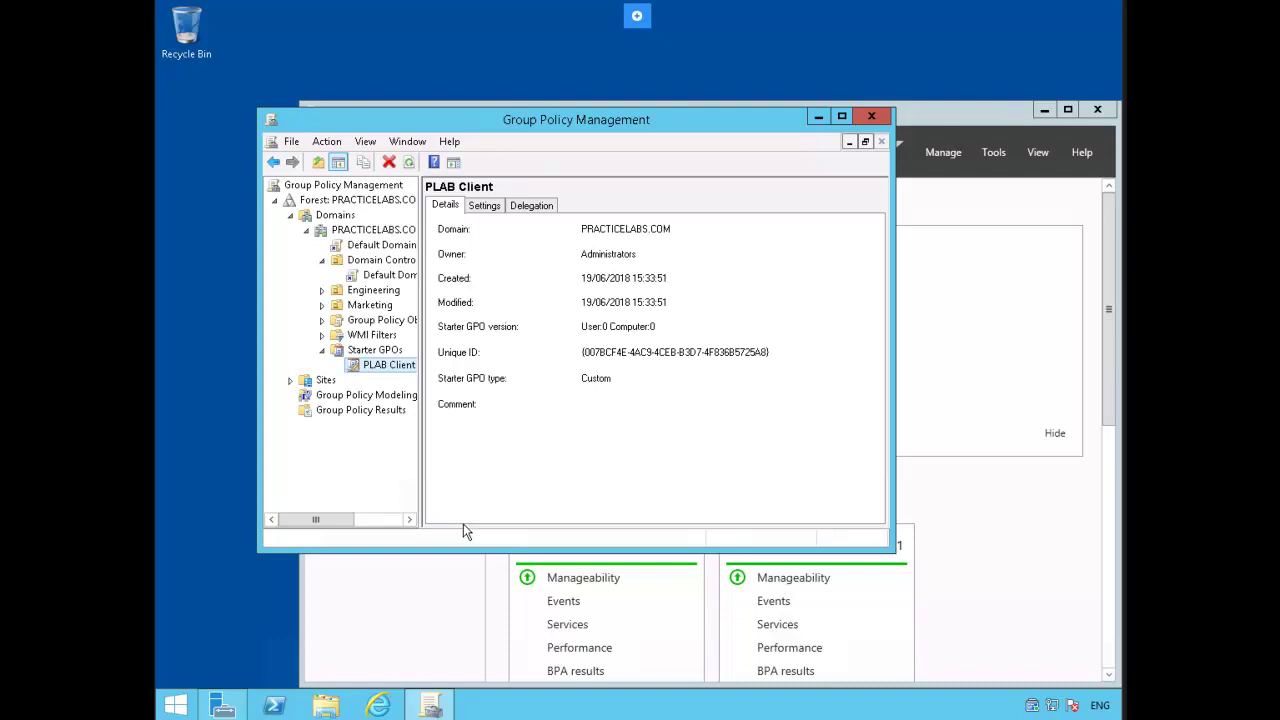
# - Create a new GPO from the PLAB Client starter GPO, replacing the default name with 'PLAB Users'
pyautogui.rightClick(393, 371)
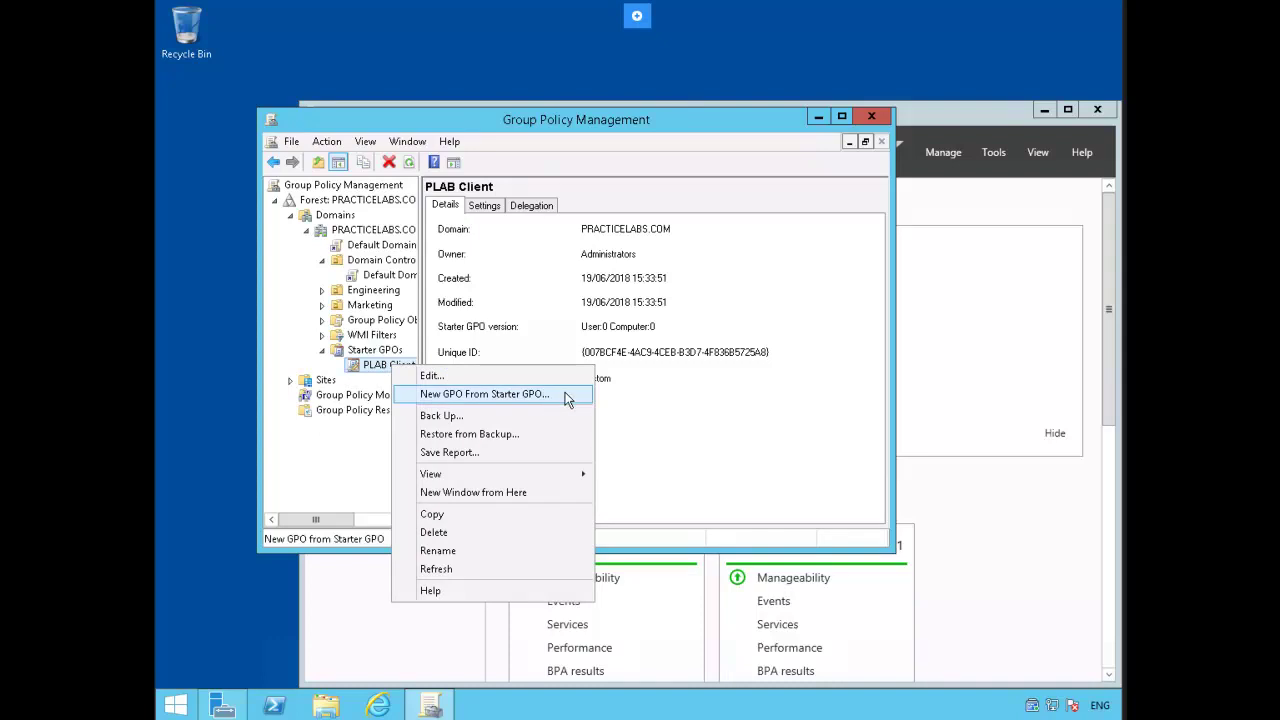
pyautogui.click(567, 396)
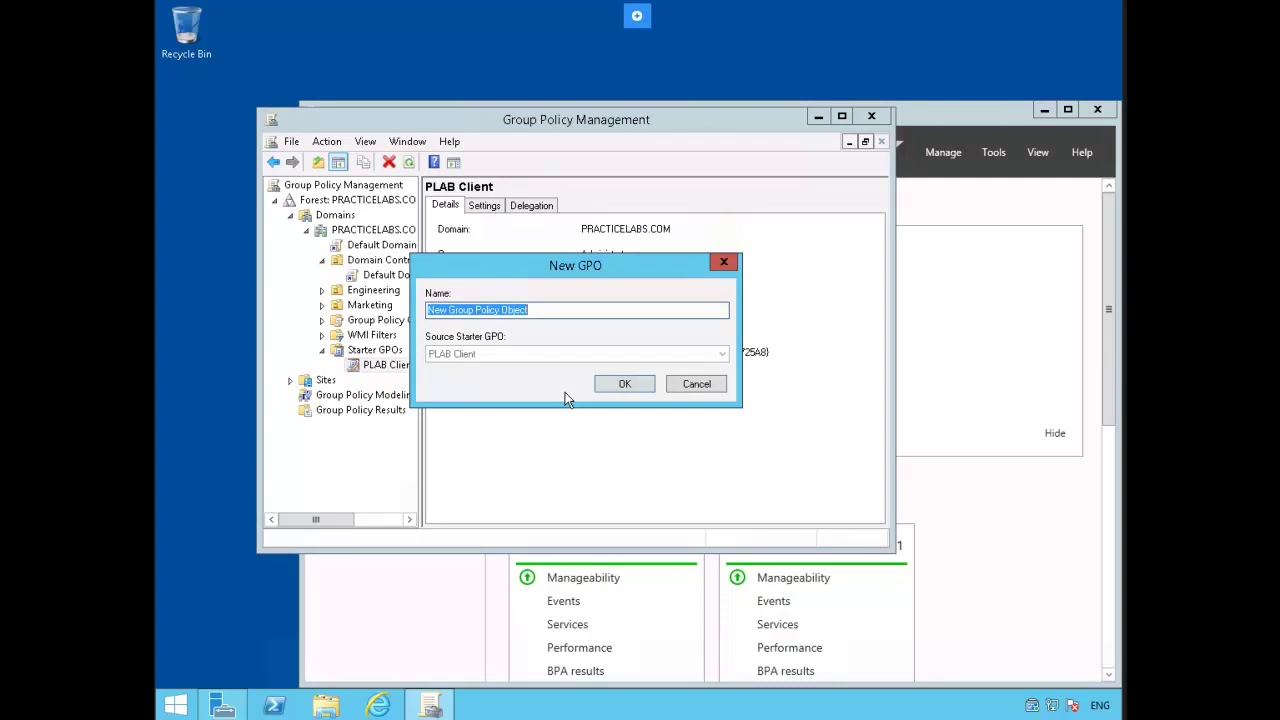
pyautogui.click(540, 311)
pyautogui.moveTo(472, 311); pyautogui.dragTo(410, 311)
pyautogui.press('BackSpace')
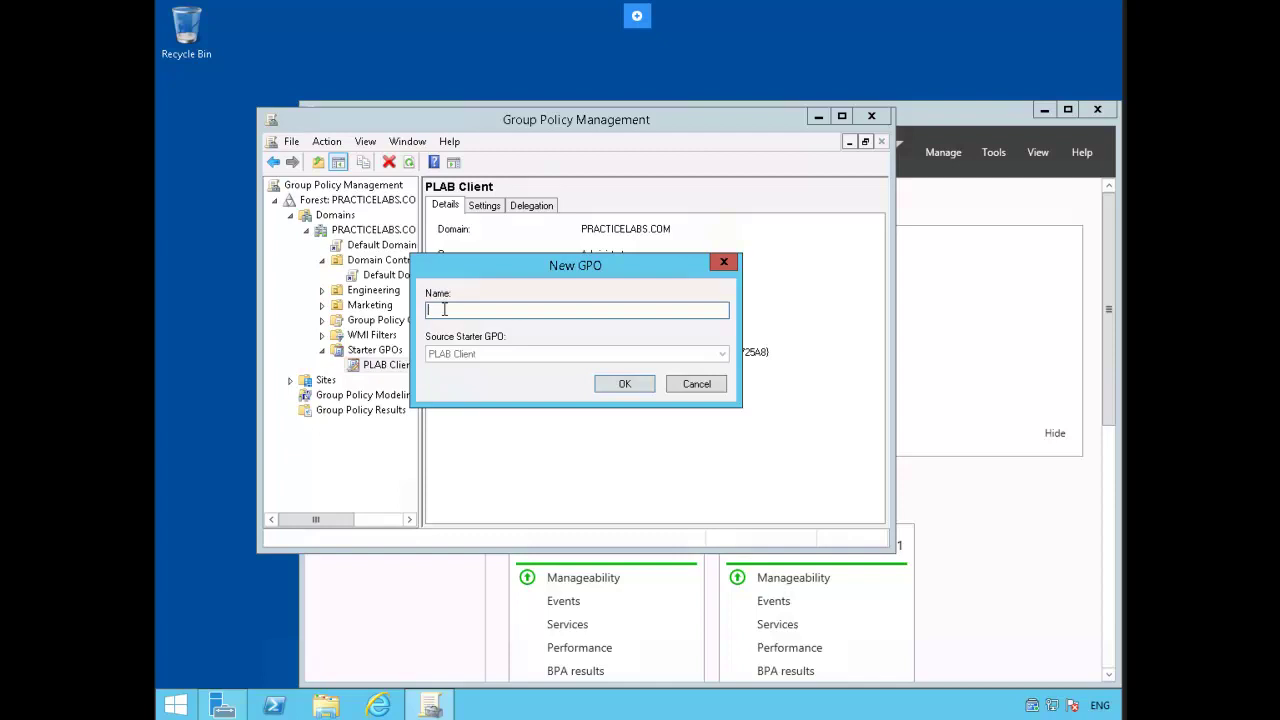
pyautogui.write('PLAB ')
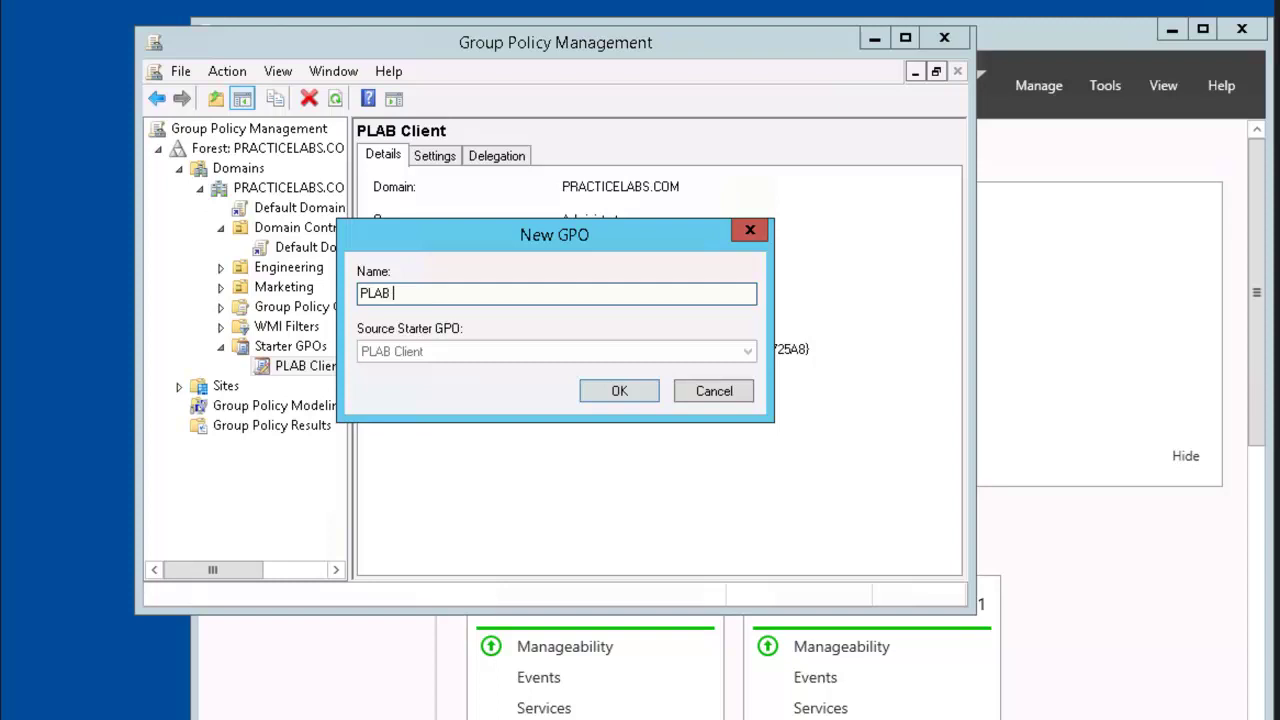
pyautogui.write('Users')
pyautogui.click(629, 395)
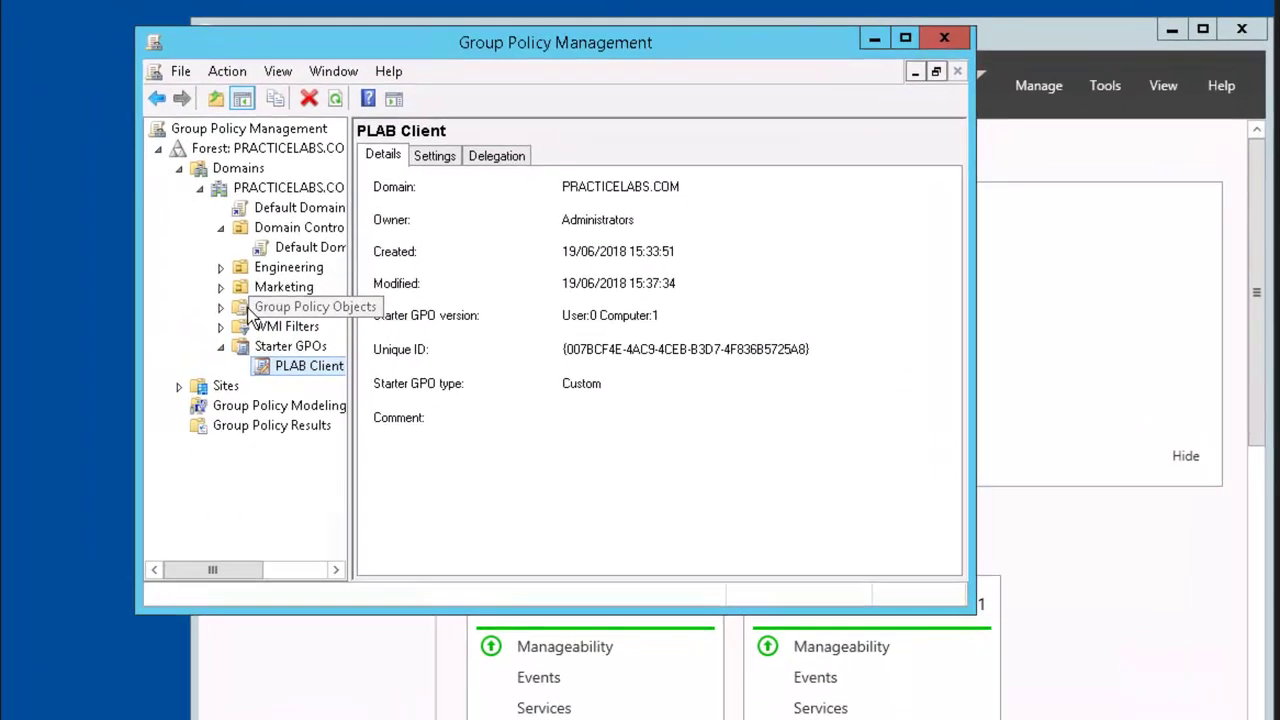
# - Check PLAB Users in the Group Policy Objects list, then select the Starter GPOs node
pyautogui.click(250, 312)
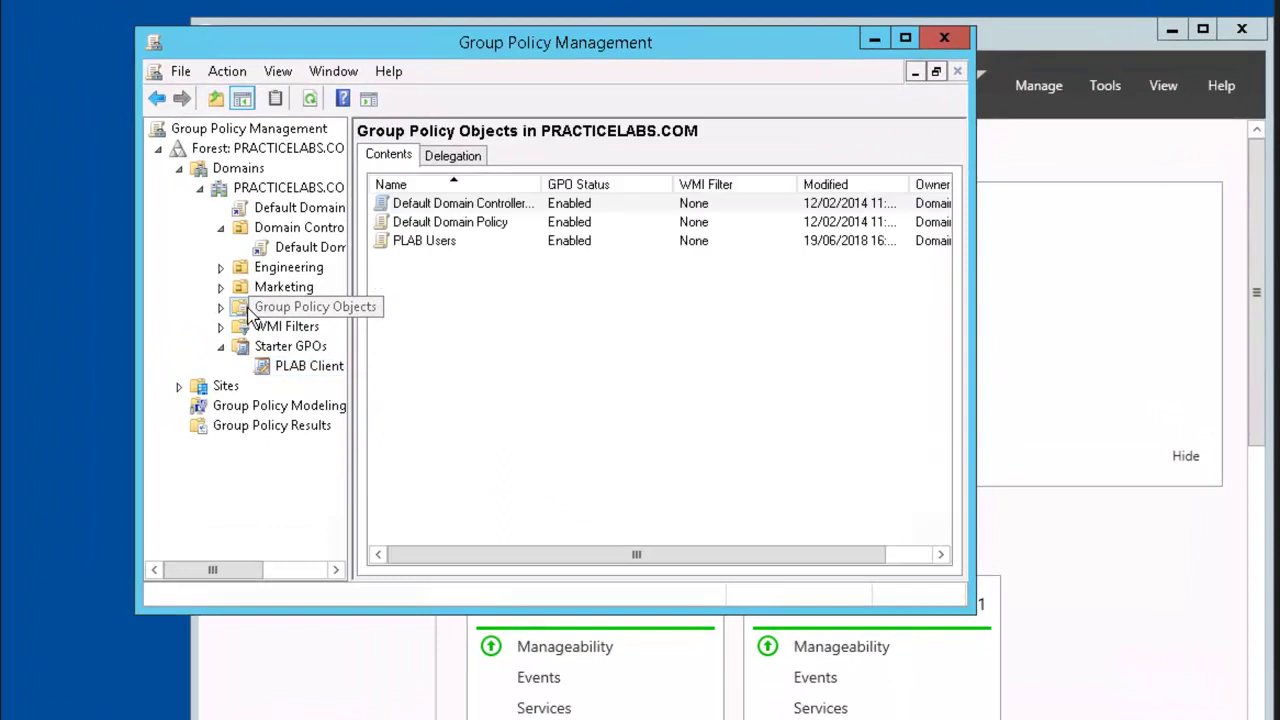
pyautogui.click(490, 242)
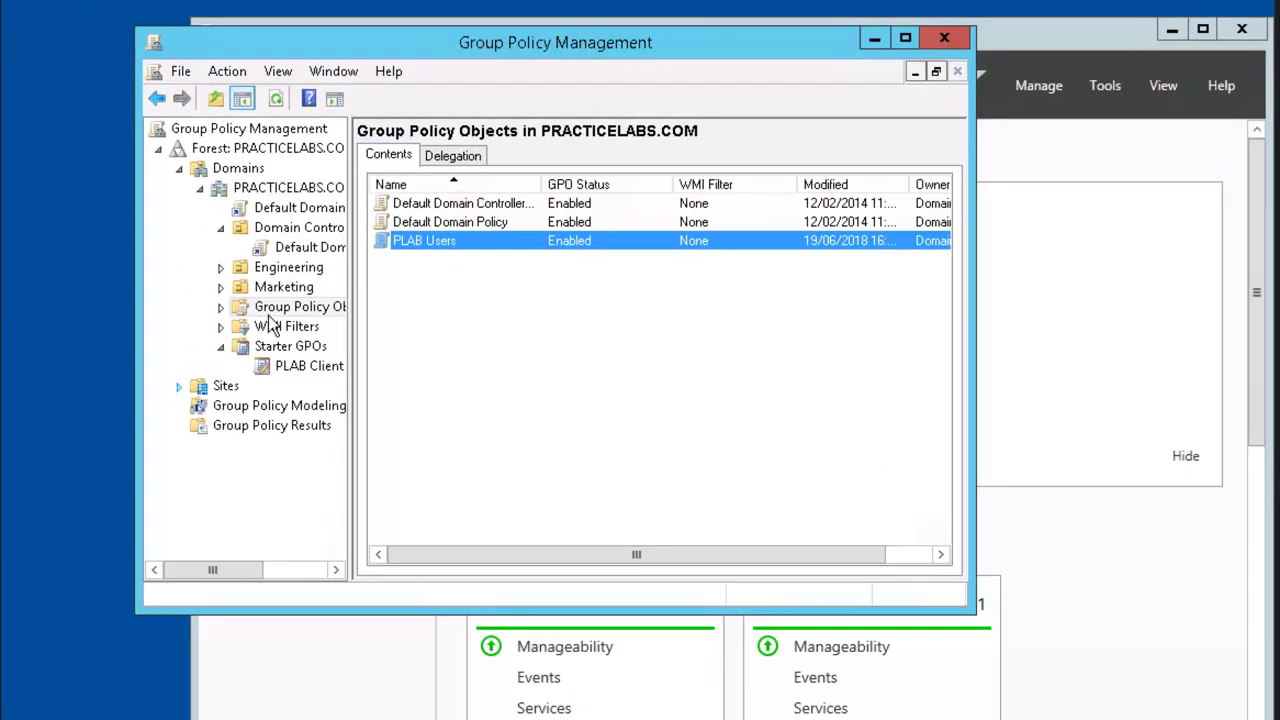
pyautogui.click(308, 350)
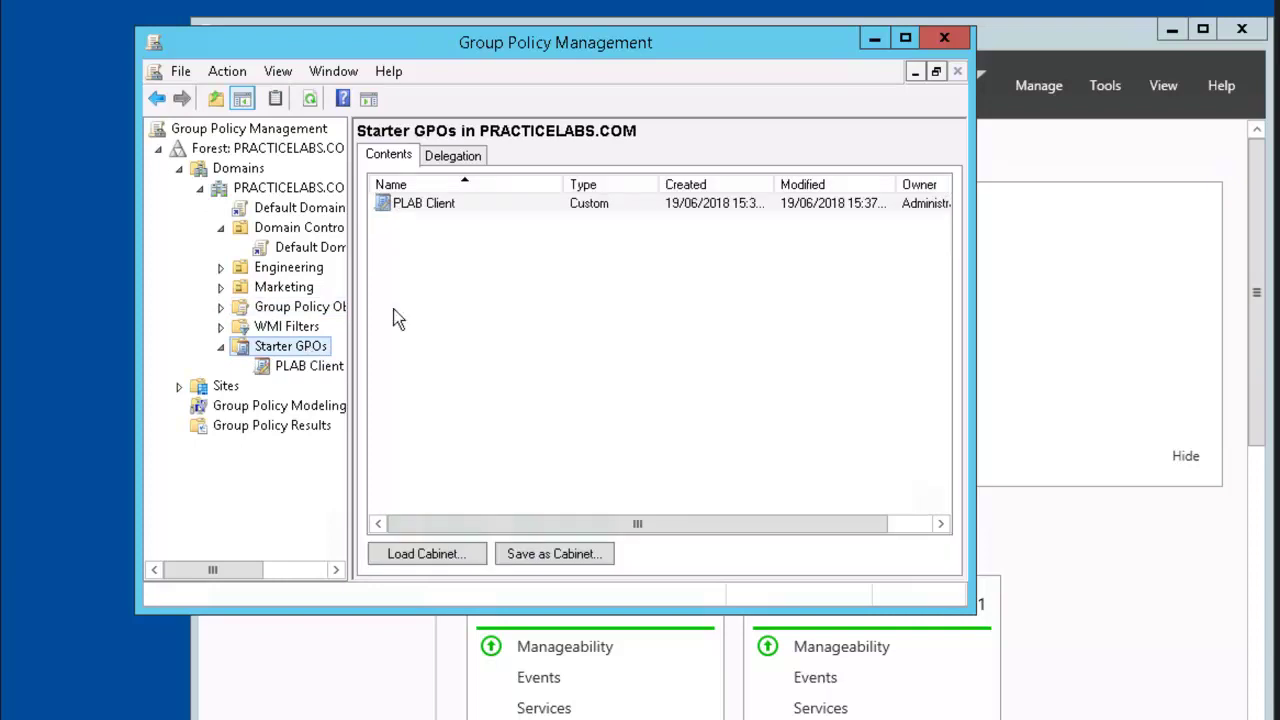
# - Copy PLAB Client and paste it into Starter GPOs to create Copy of PLAB Client
pyautogui.rightClick(490, 205)
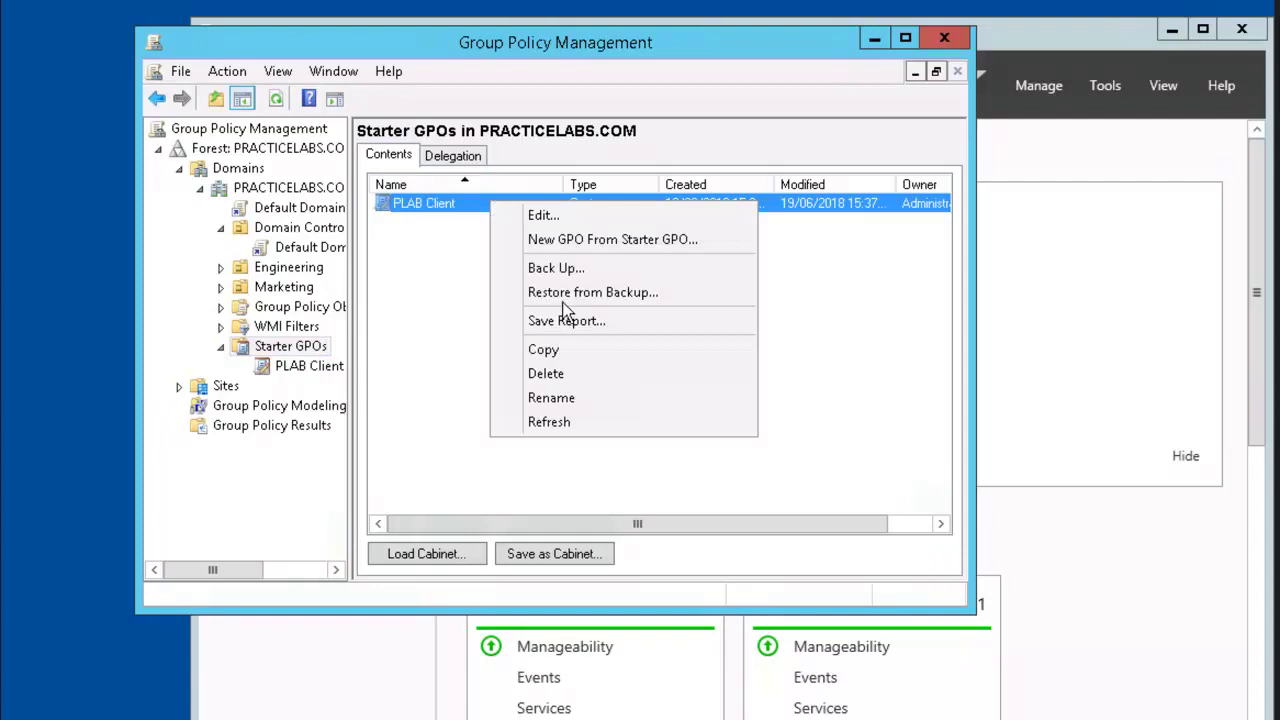
pyautogui.click(578, 350)
pyautogui.rightClick(290, 348)
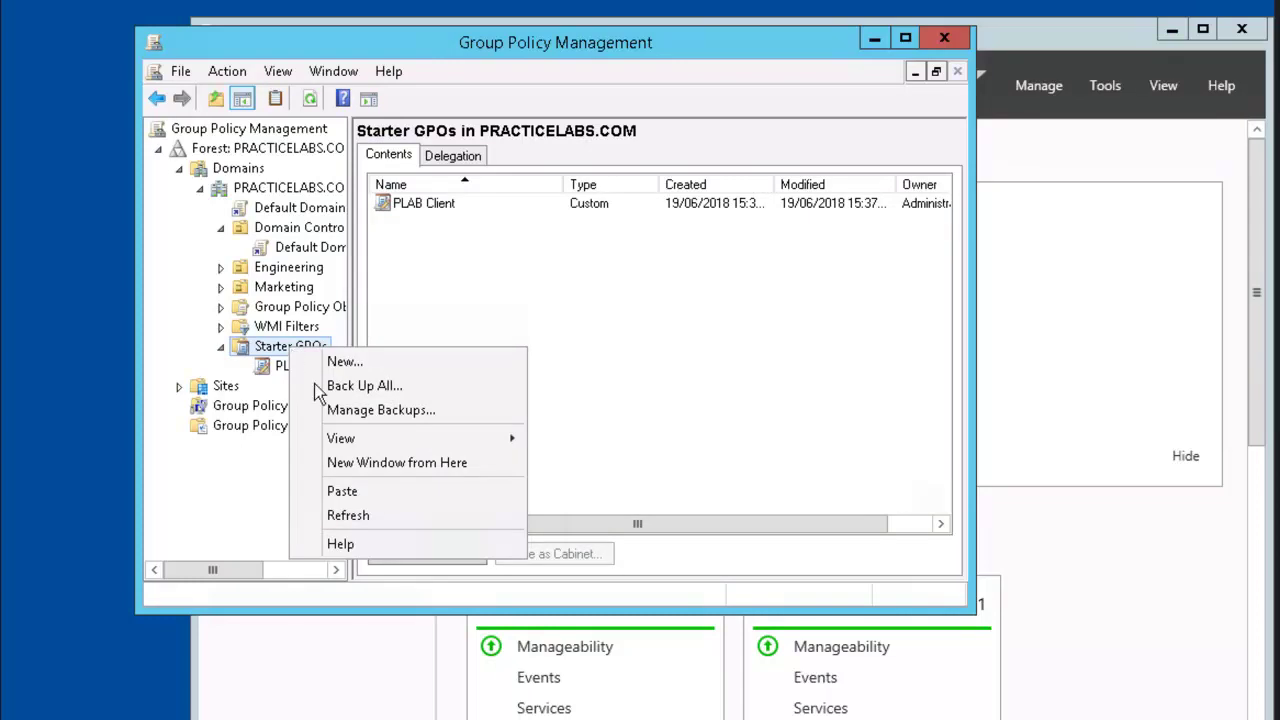
pyautogui.click(363, 495)
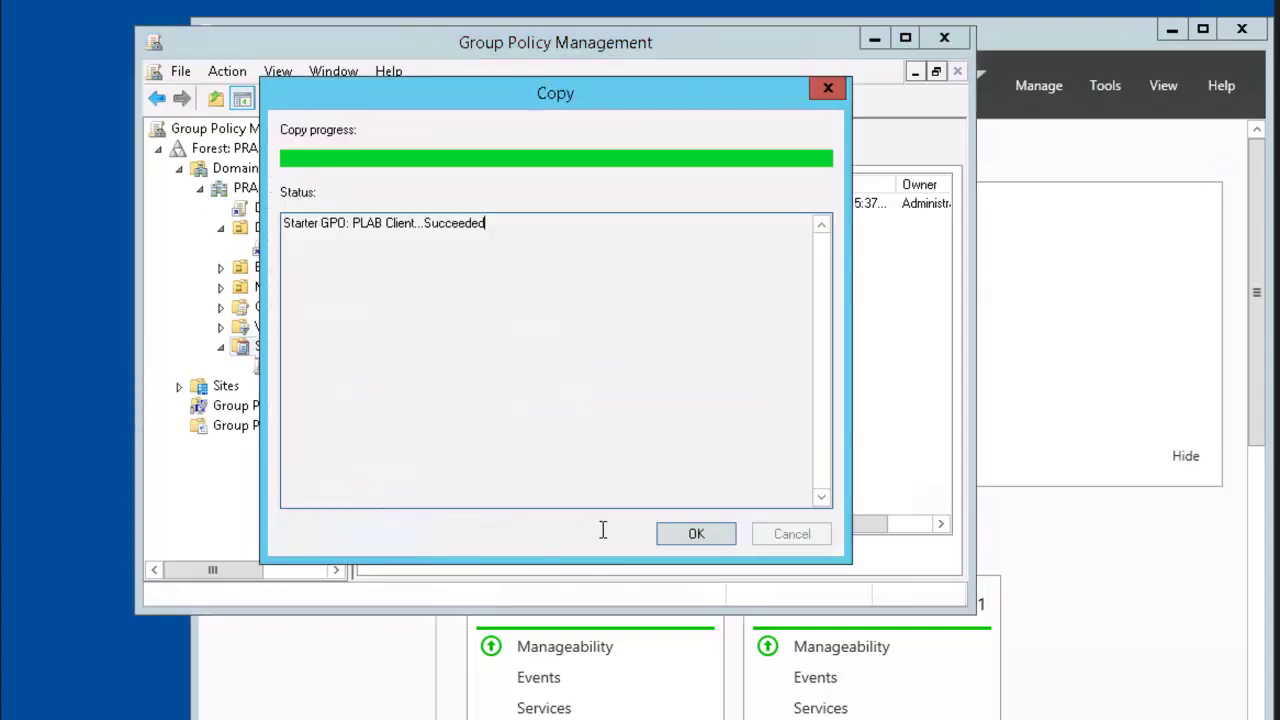
pyautogui.click(715, 537)
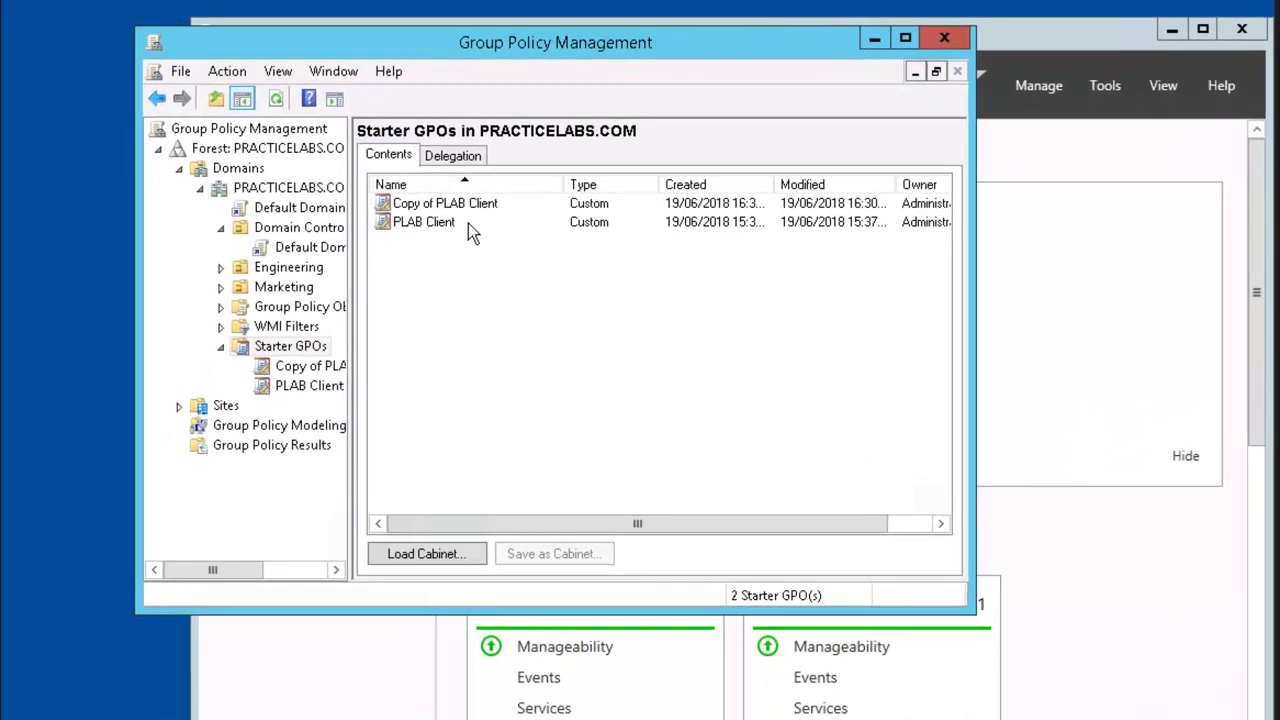
# - Save the PLAB Client starter GPO as cabinet file 'PLAB Client' in Documents
pyautogui.click(509, 256)
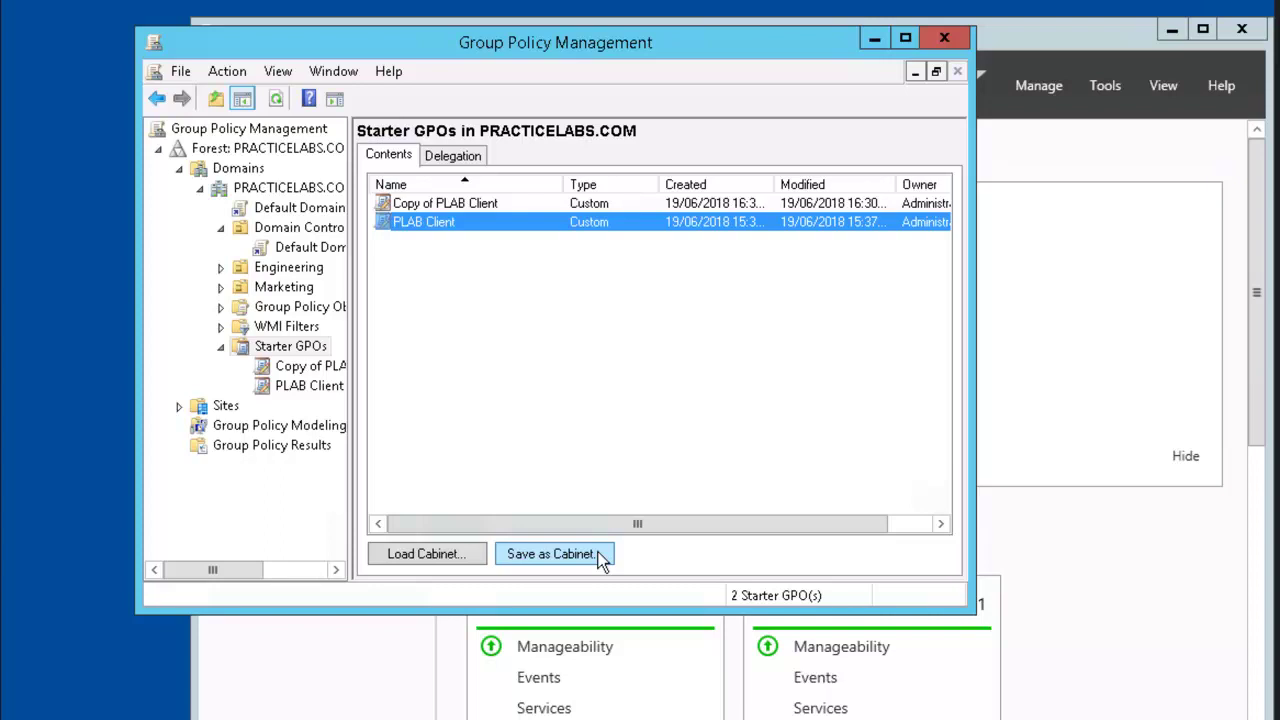
pyautogui.click(600, 558)
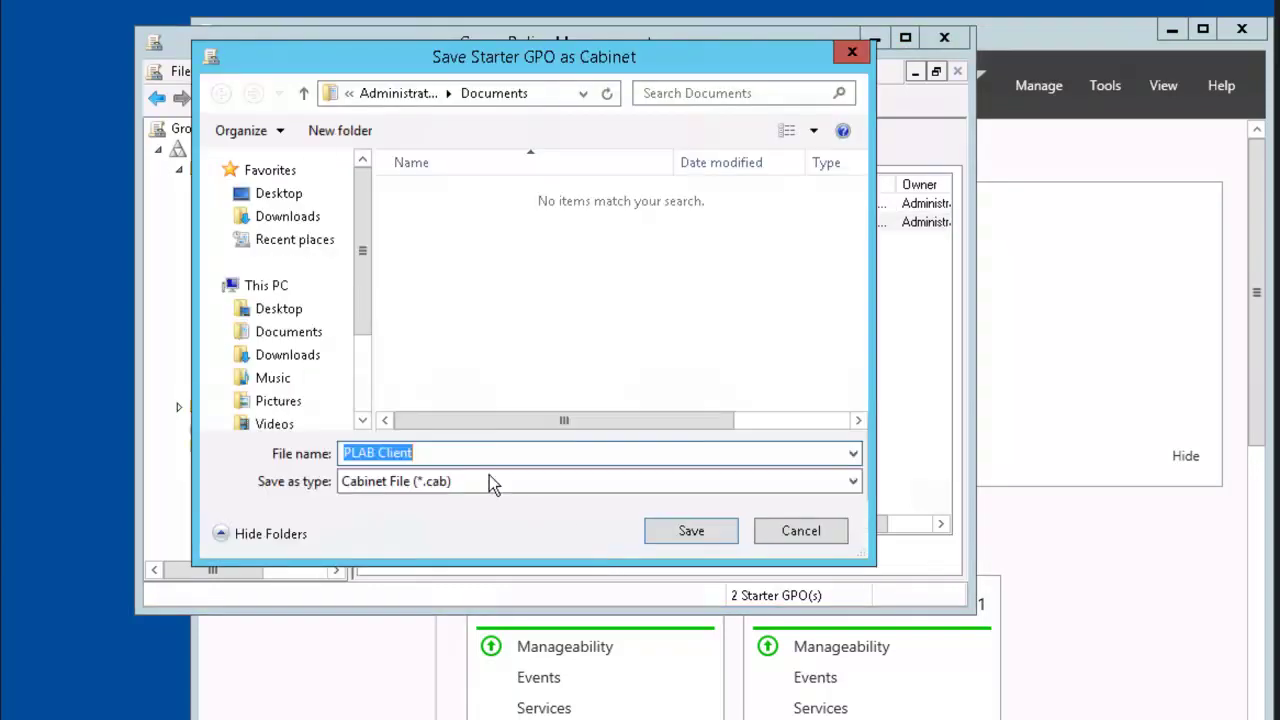
pyautogui.click(705, 532)
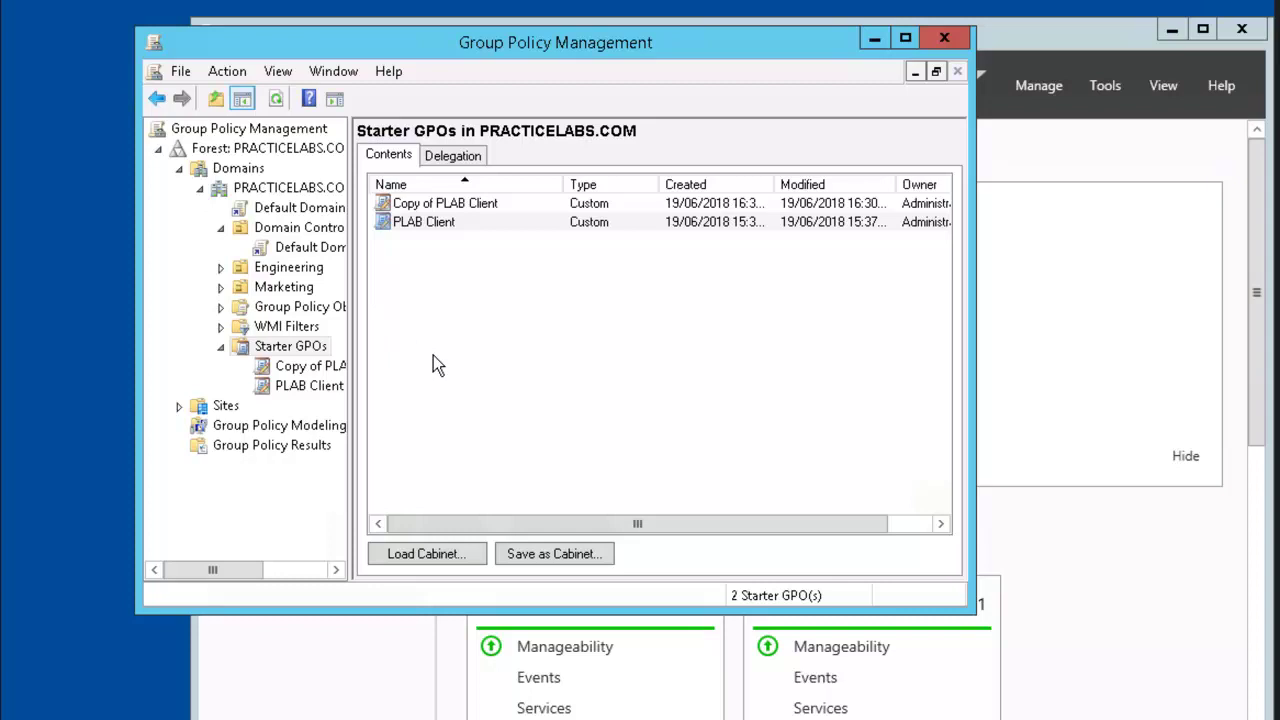
pyautogui.click(319, 351)
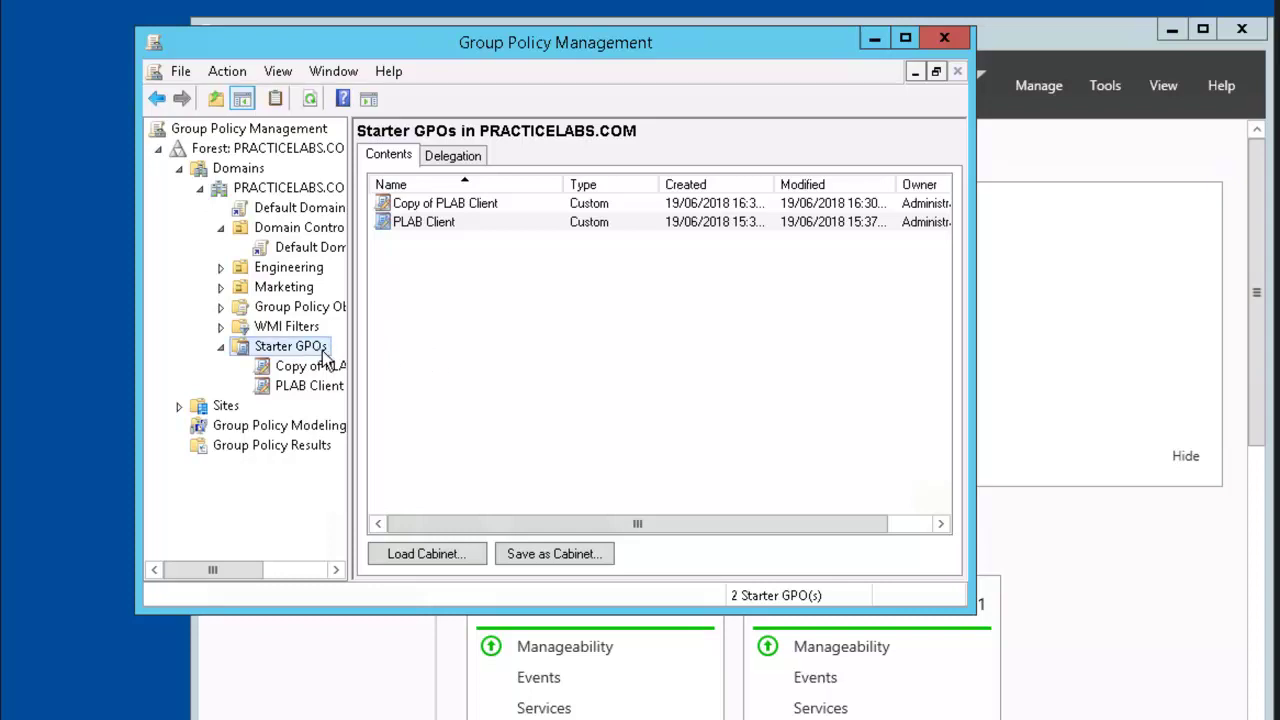
# - Load PLAB Client.cab from Documents into the PLAB Client starter GPO and confirm the overwrite
pyautogui.click(463, 560)
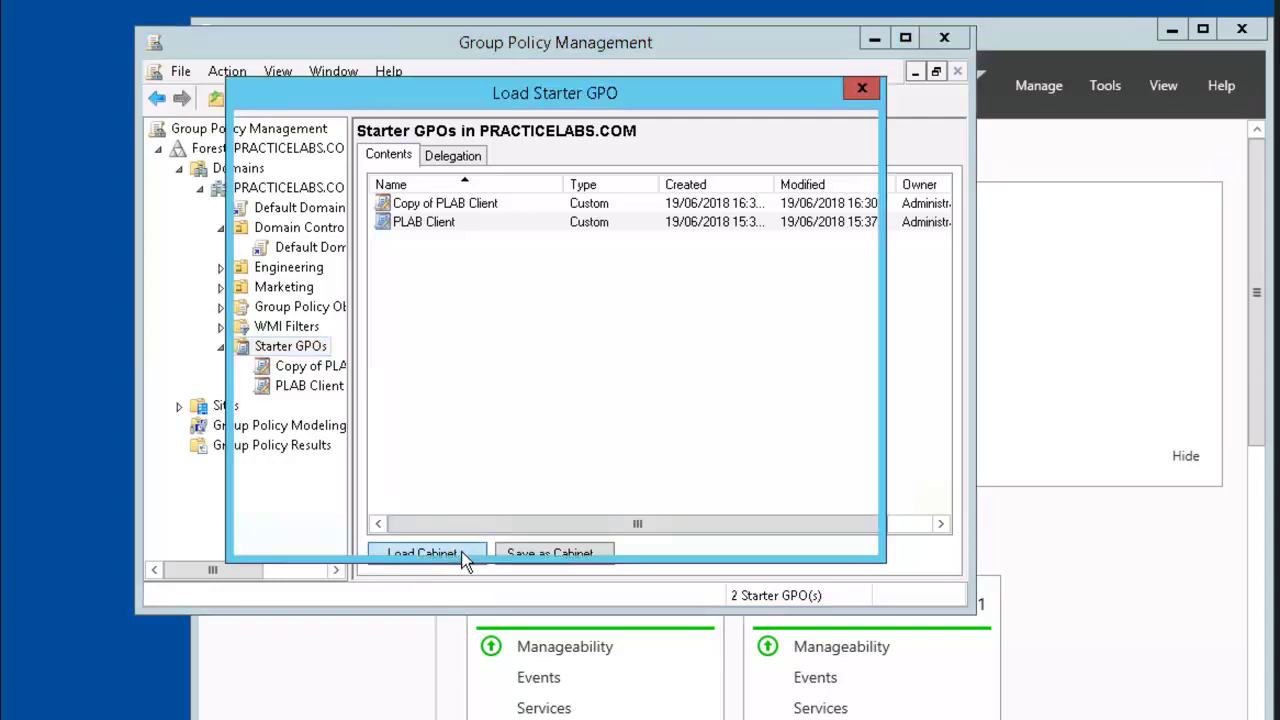
pyautogui.click(803, 226)
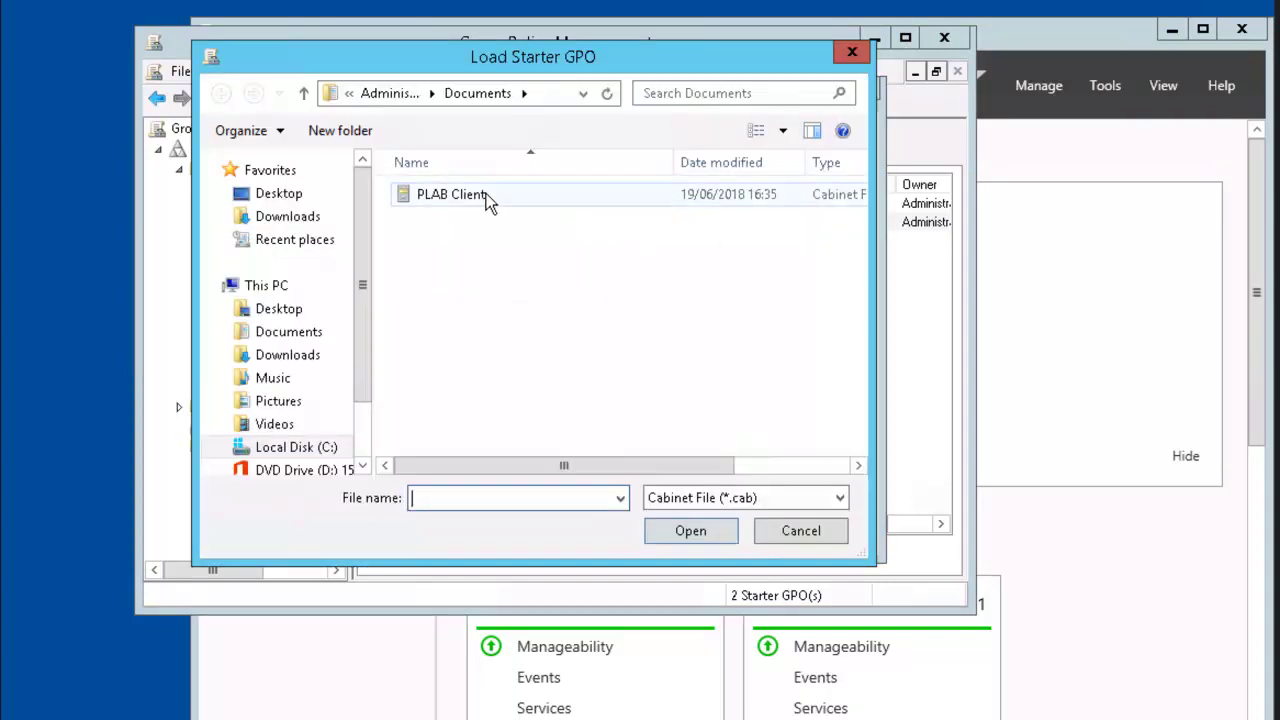
pyautogui.click(487, 197)
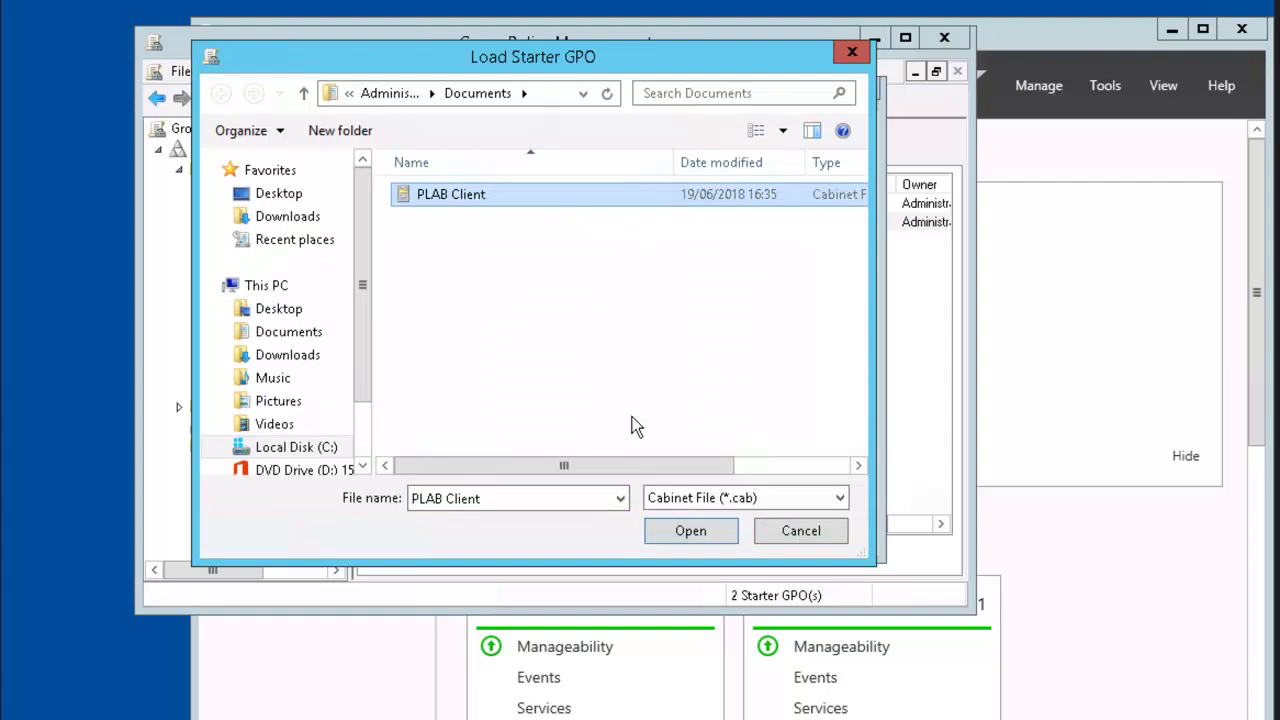
pyautogui.click(711, 533)
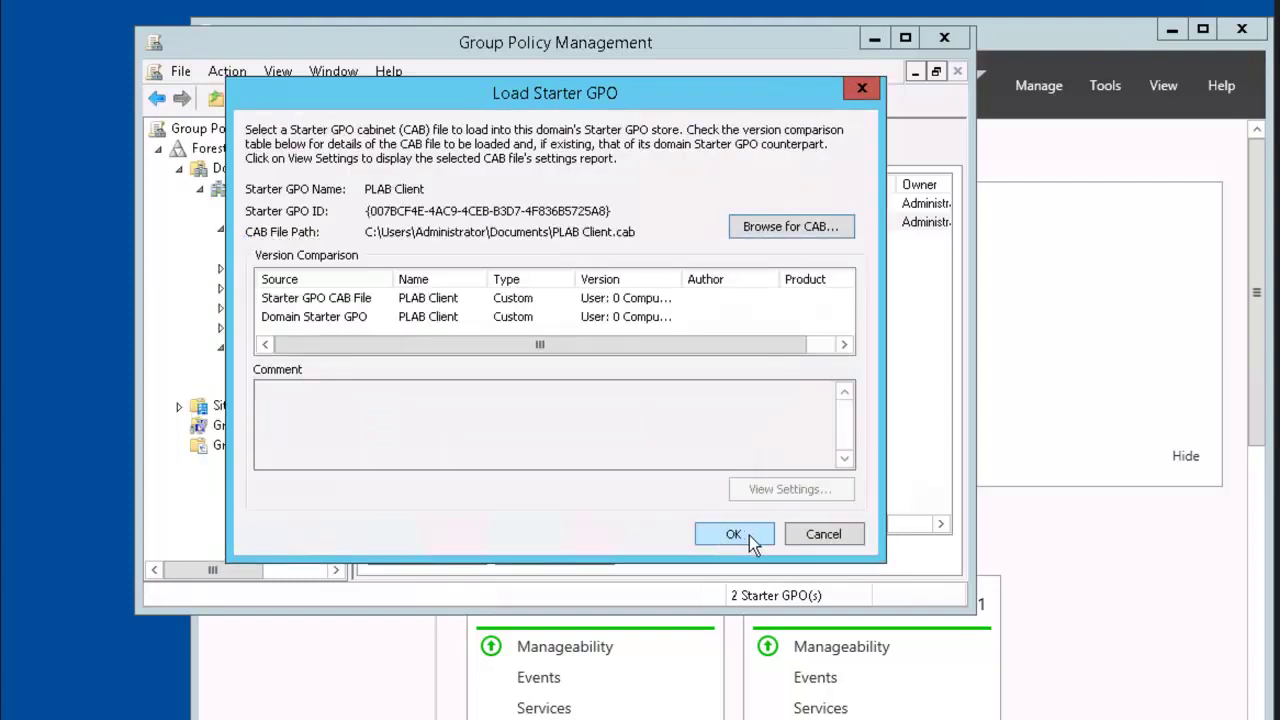
pyautogui.click(748, 533)
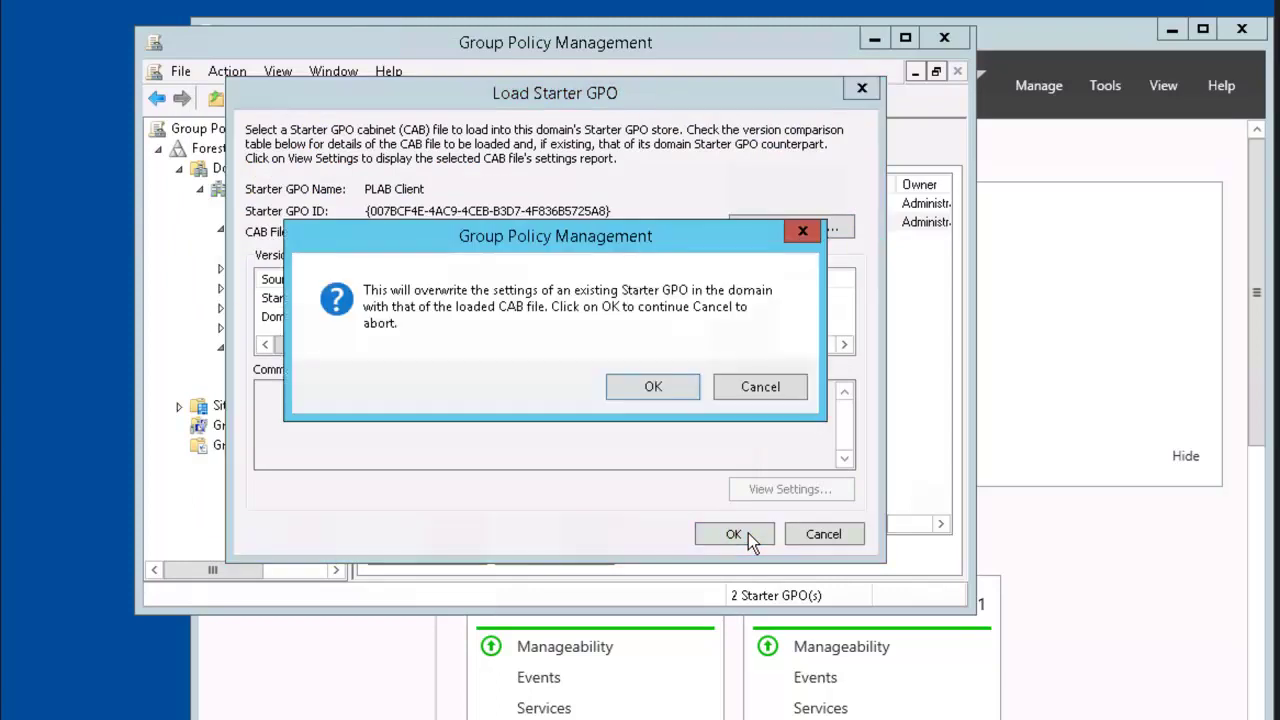
pyautogui.click(667, 382)
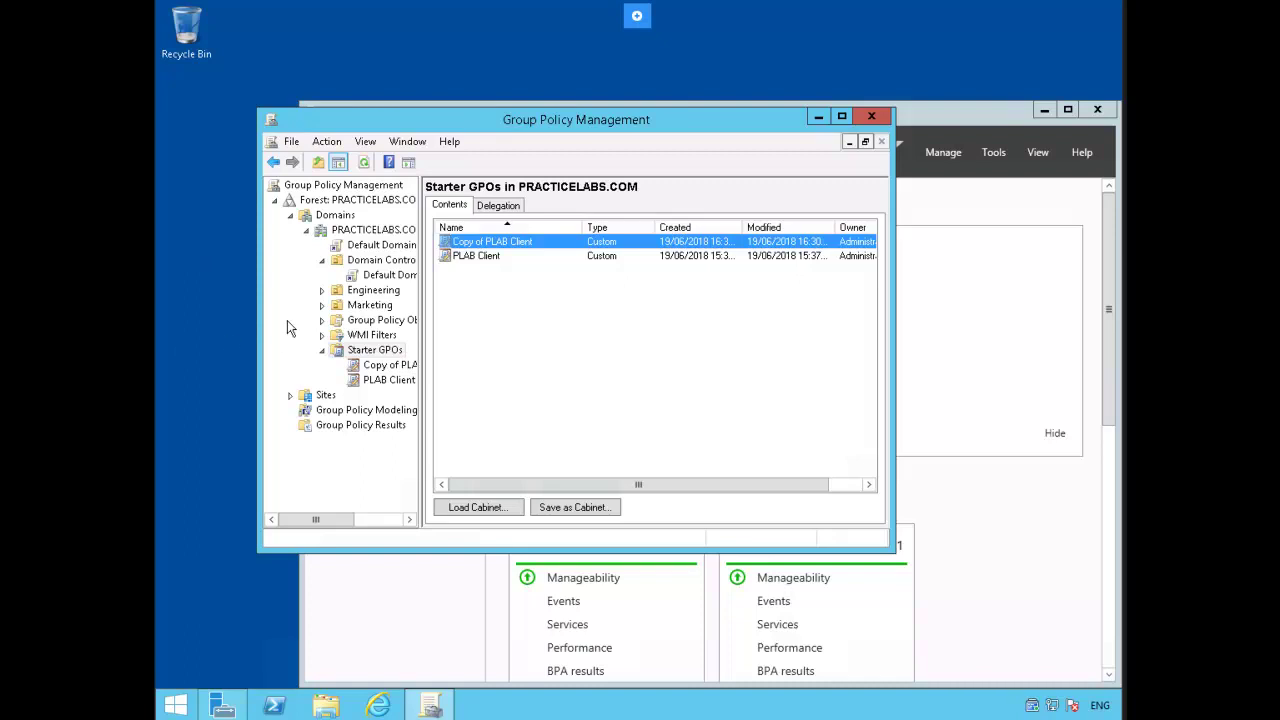
# - Link the existing PLAB Users GPO to the Marketing OU
pyautogui.click(389, 310)
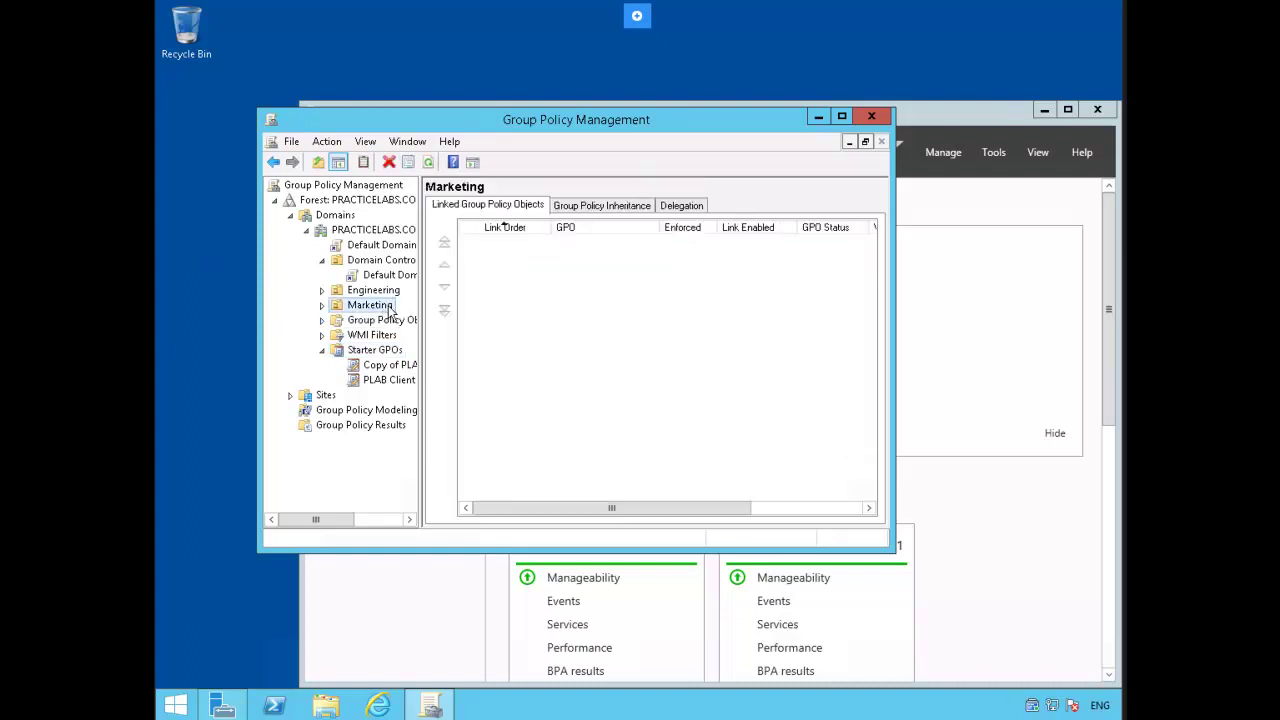
pyautogui.rightClick(390, 310)
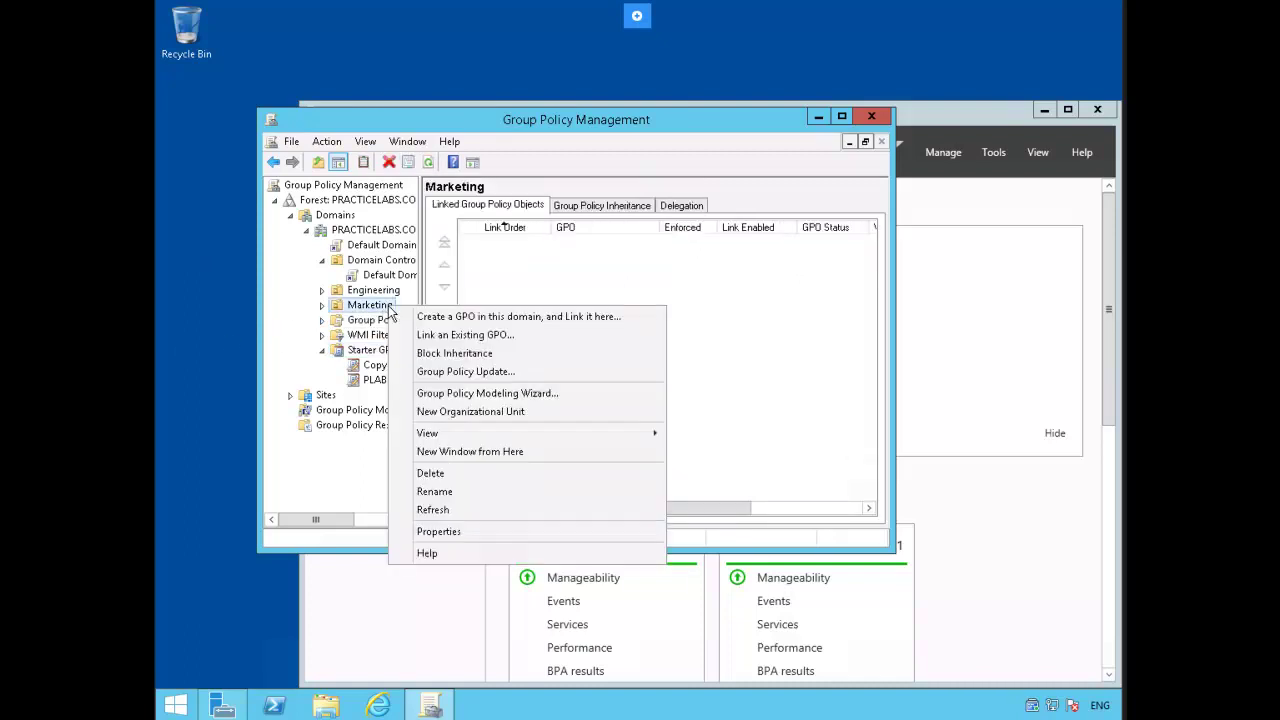
pyautogui.click(523, 335)
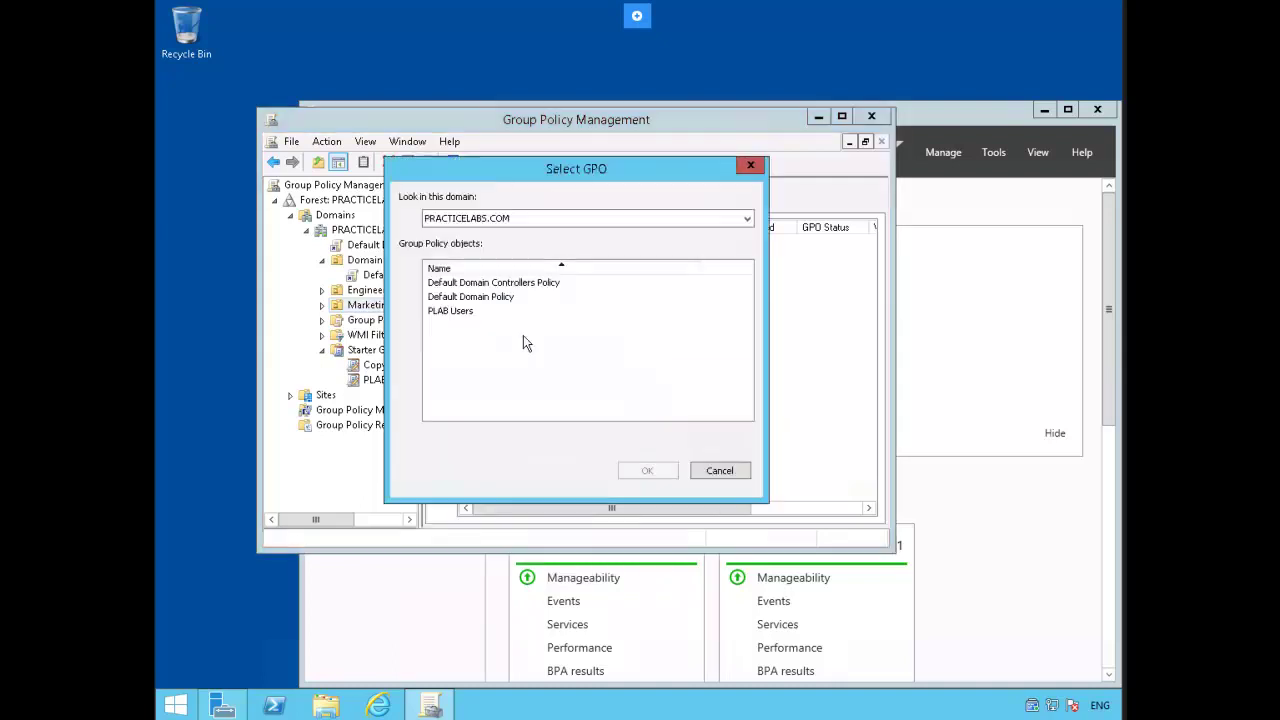
pyautogui.click(486, 318)
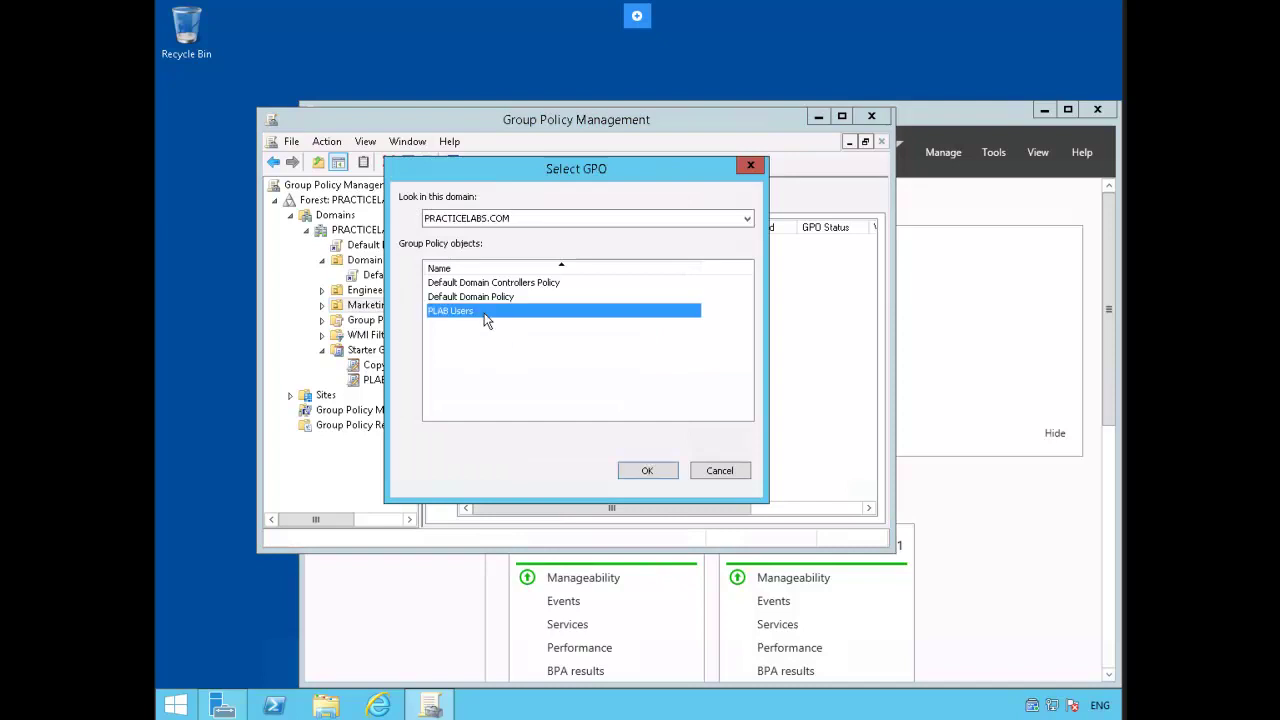
pyautogui.click(648, 470)
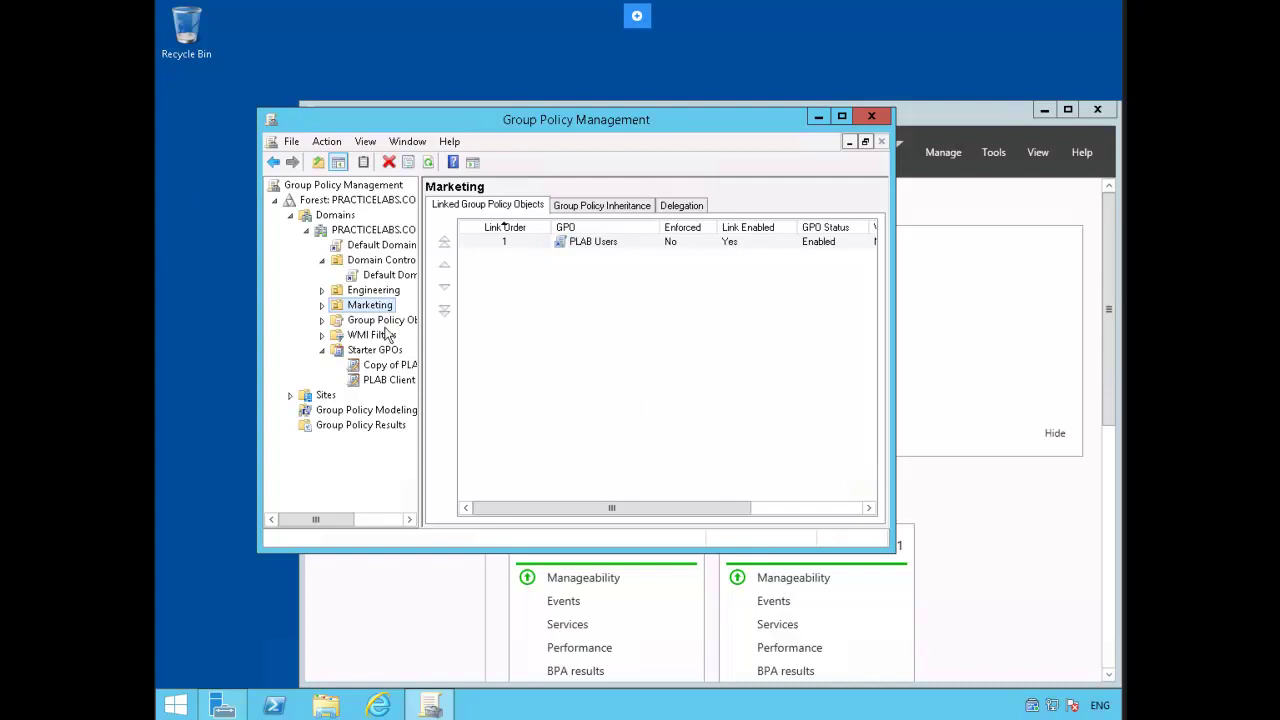
# - Expand Marketing and open its PLAB Users link in the policy editor
pyautogui.click(322, 307)
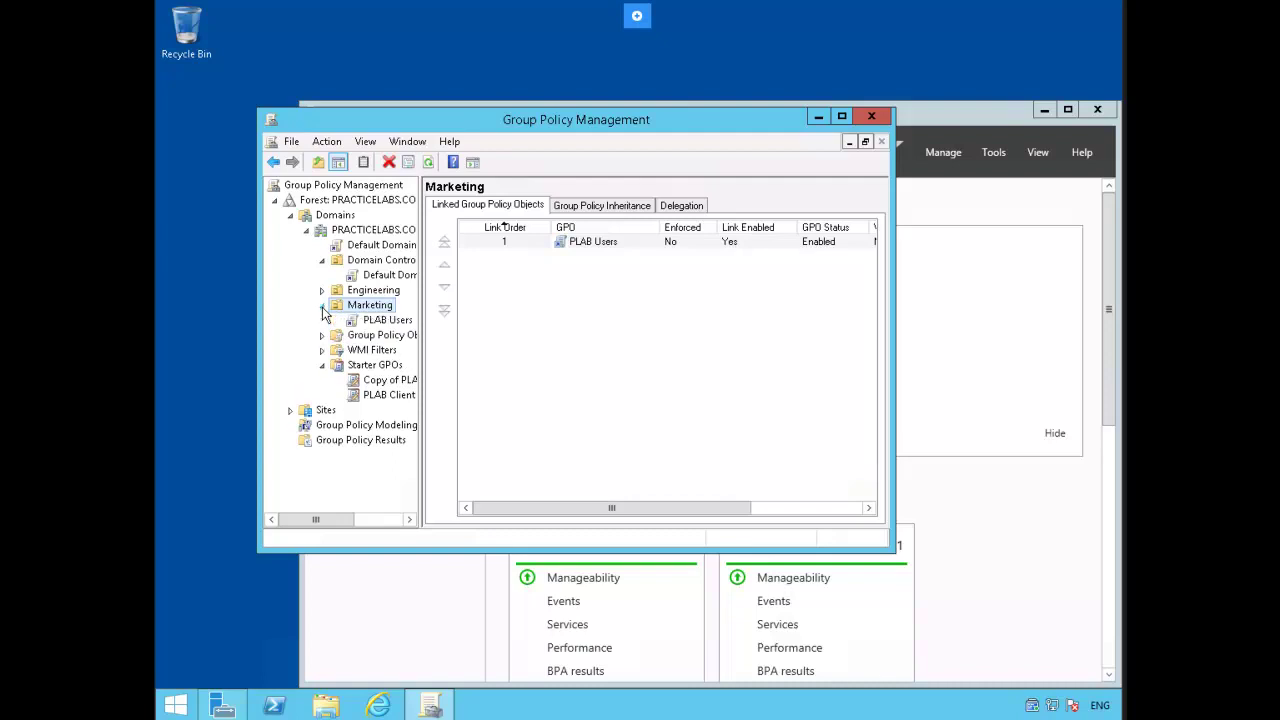
pyautogui.click(395, 322)
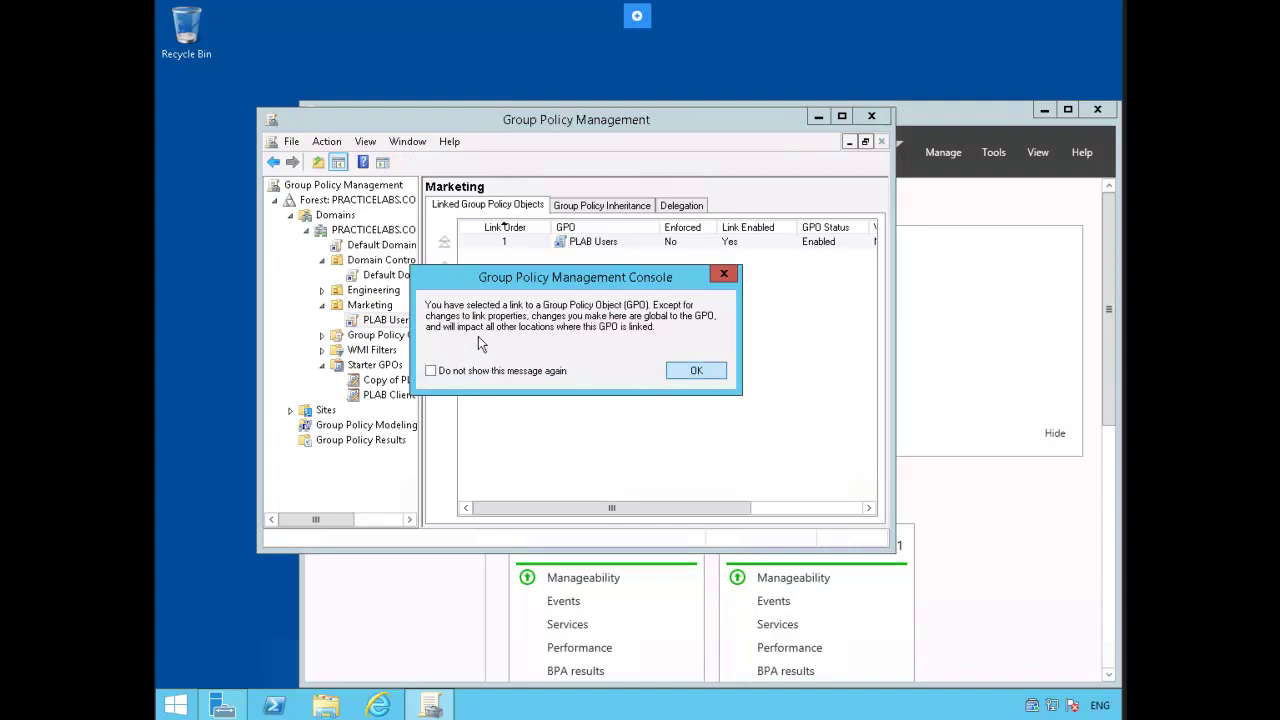
pyautogui.click(696, 371)
pyautogui.rightClick(402, 323)
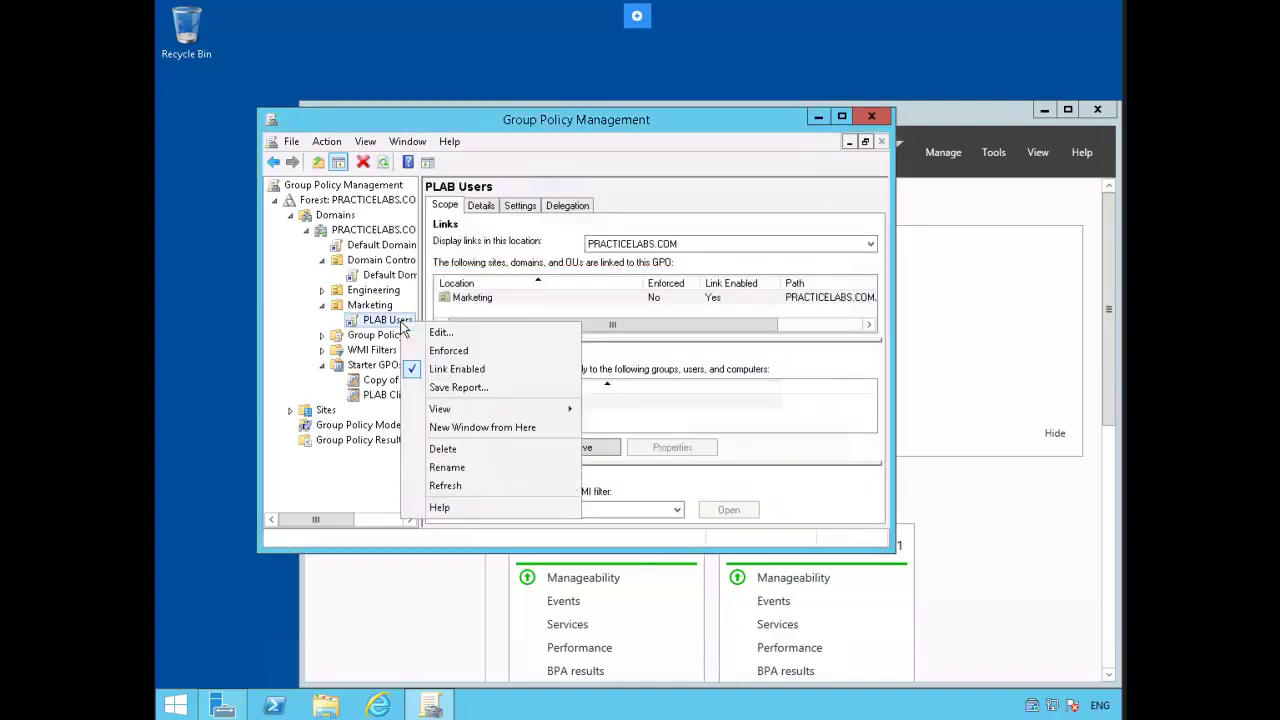
pyautogui.click(473, 332)
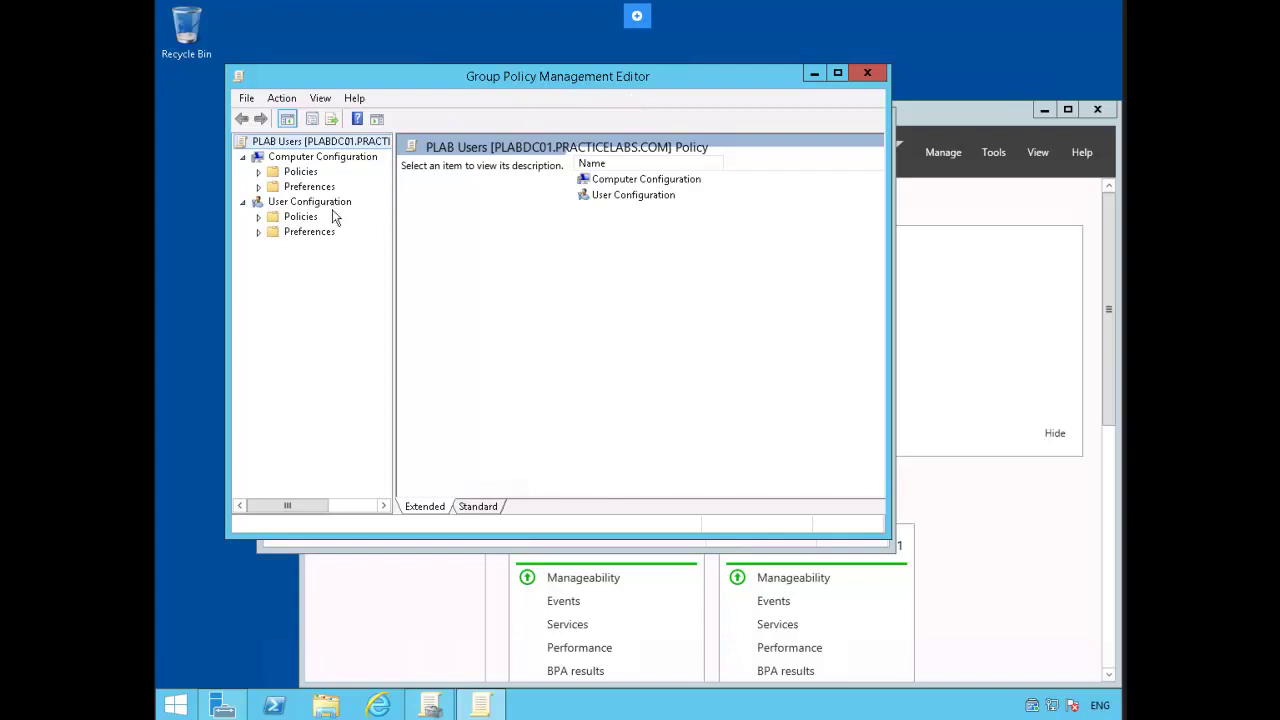
# - Set User Configuration's Control Panel policy 'Prohibit access to Control Panel and PC settings' to Enabled
pyautogui.click(259, 217)
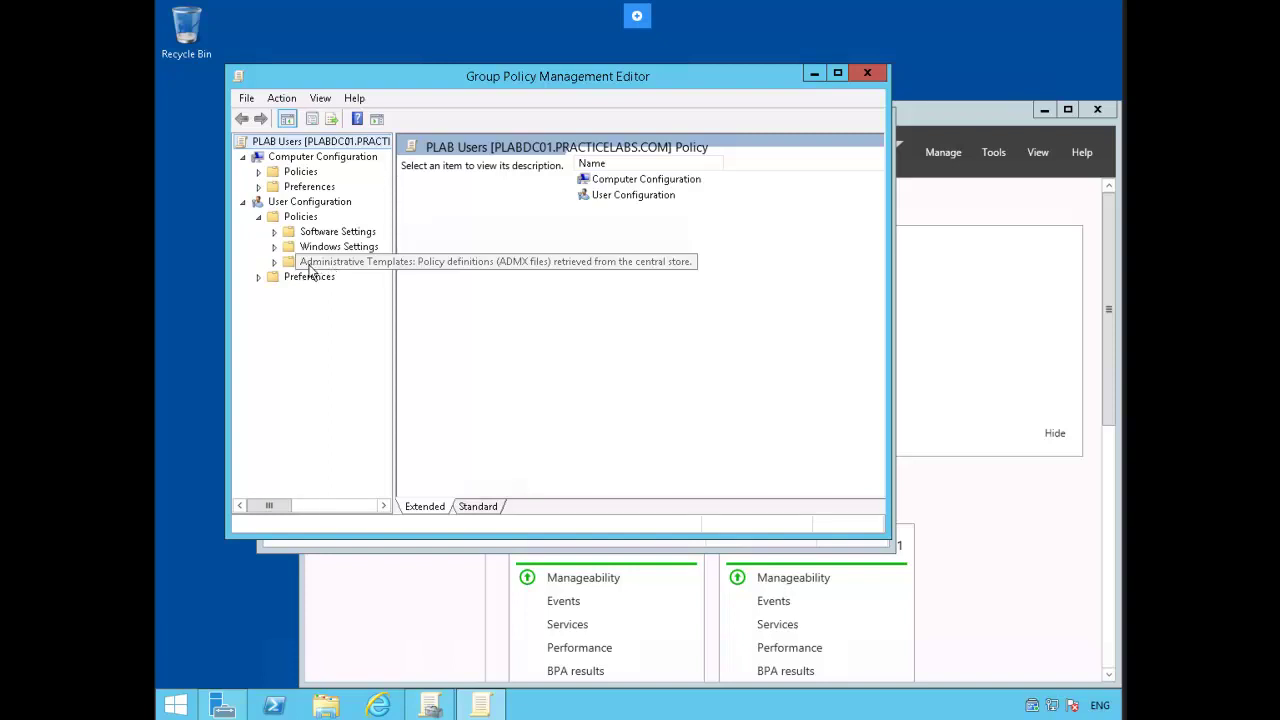
pyautogui.click(275, 263)
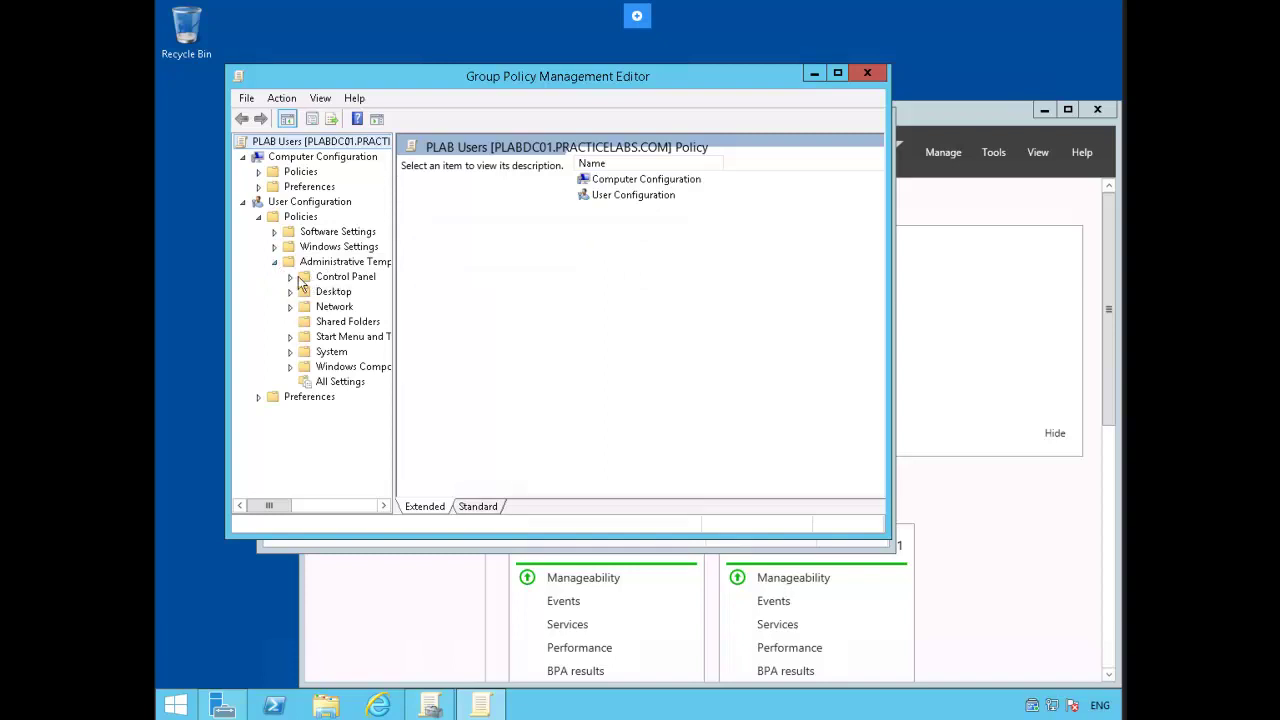
pyautogui.doubleClick(305, 279)
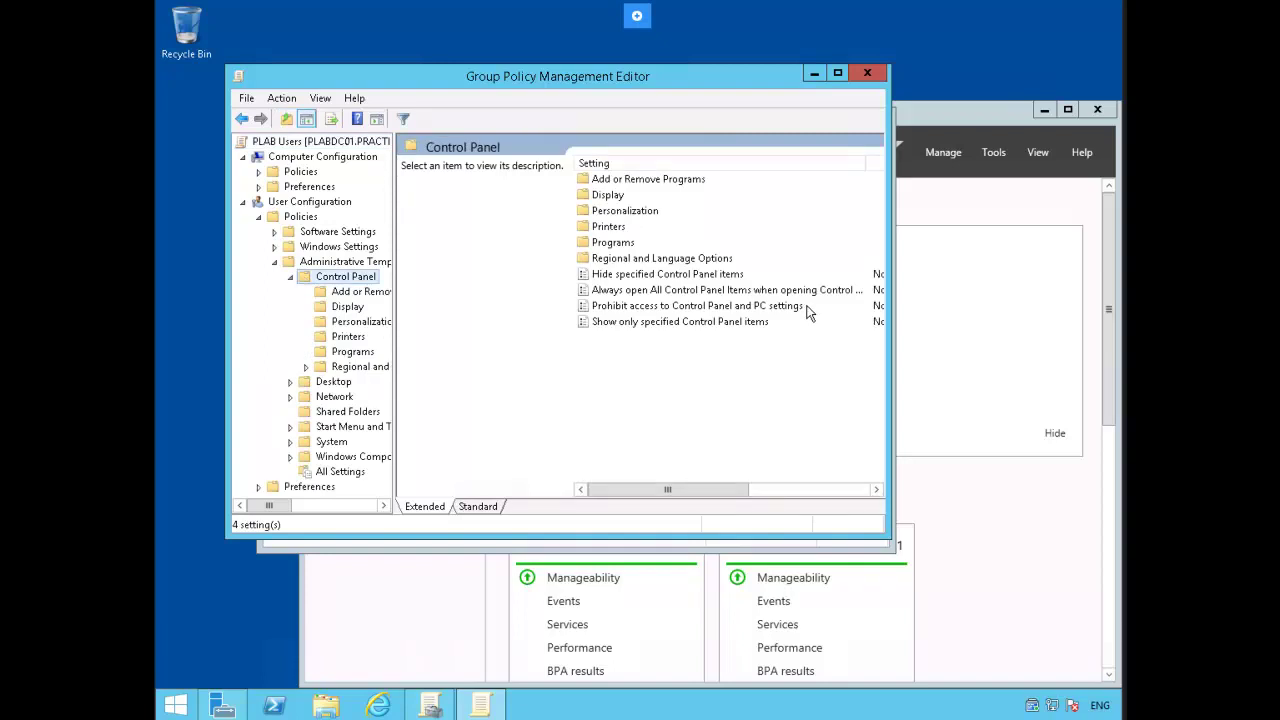
pyautogui.rightClick(810, 313)
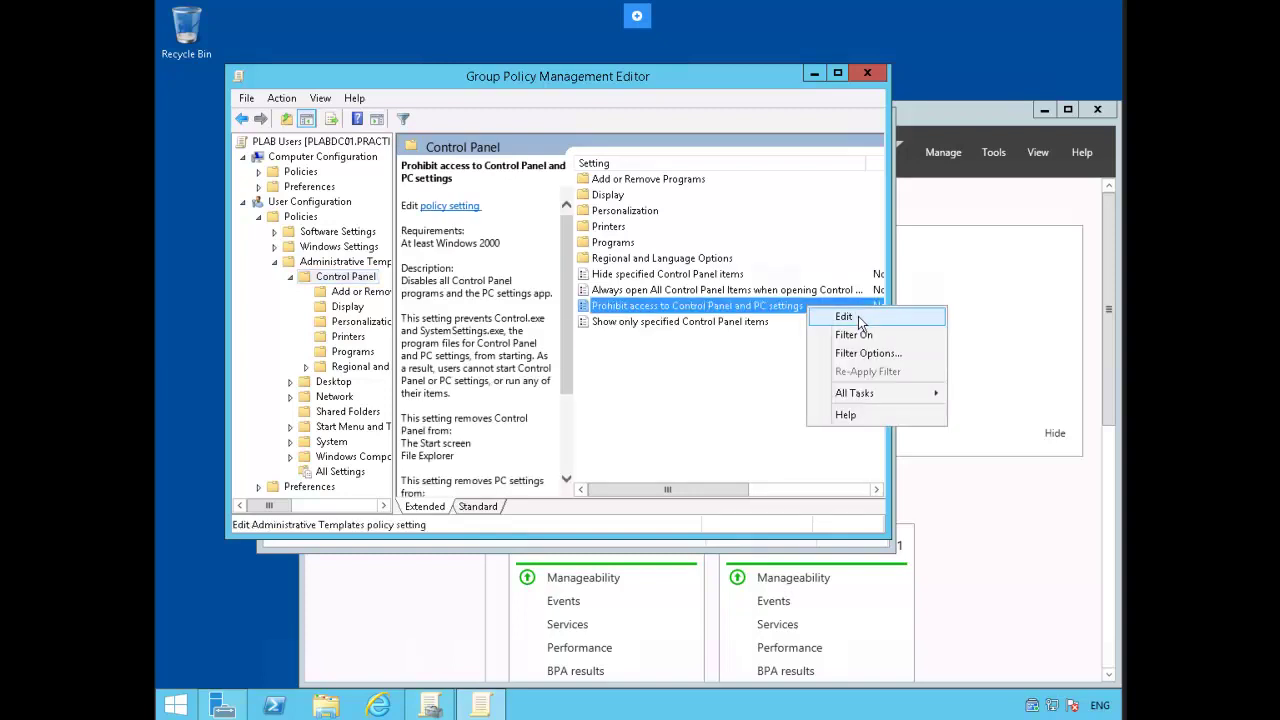
pyautogui.click(845, 317)
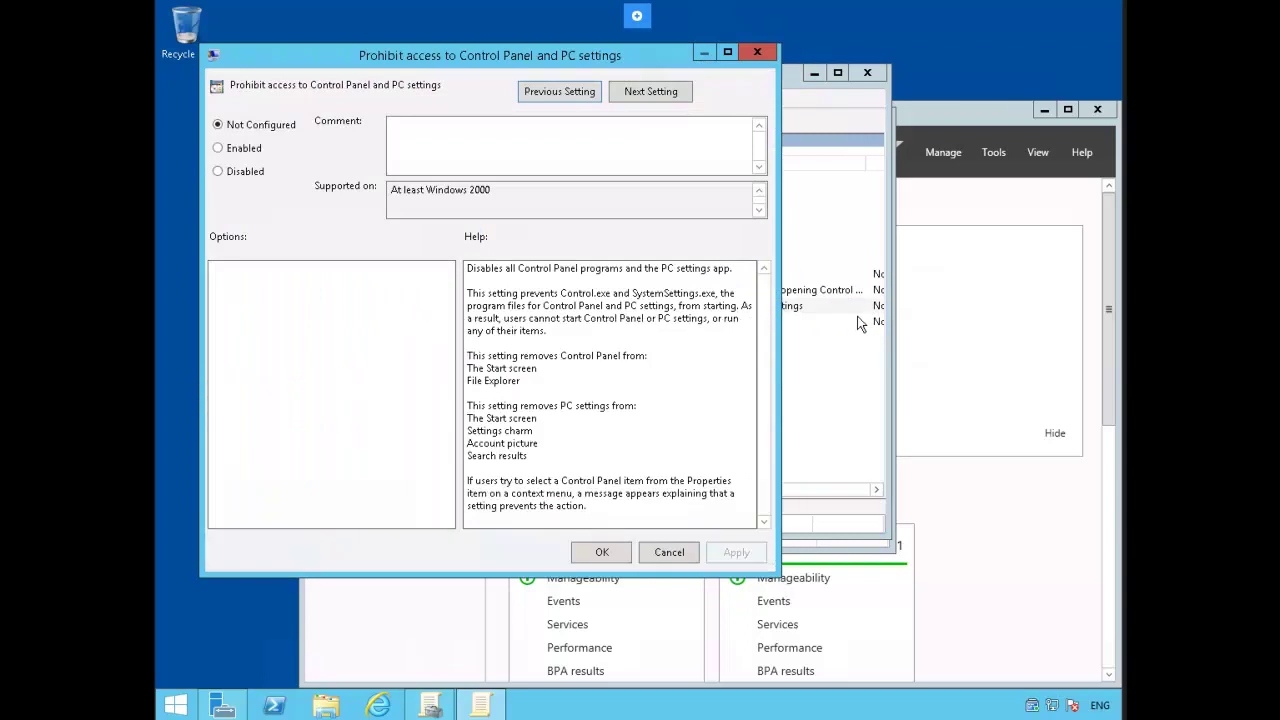
pyautogui.click(216, 149)
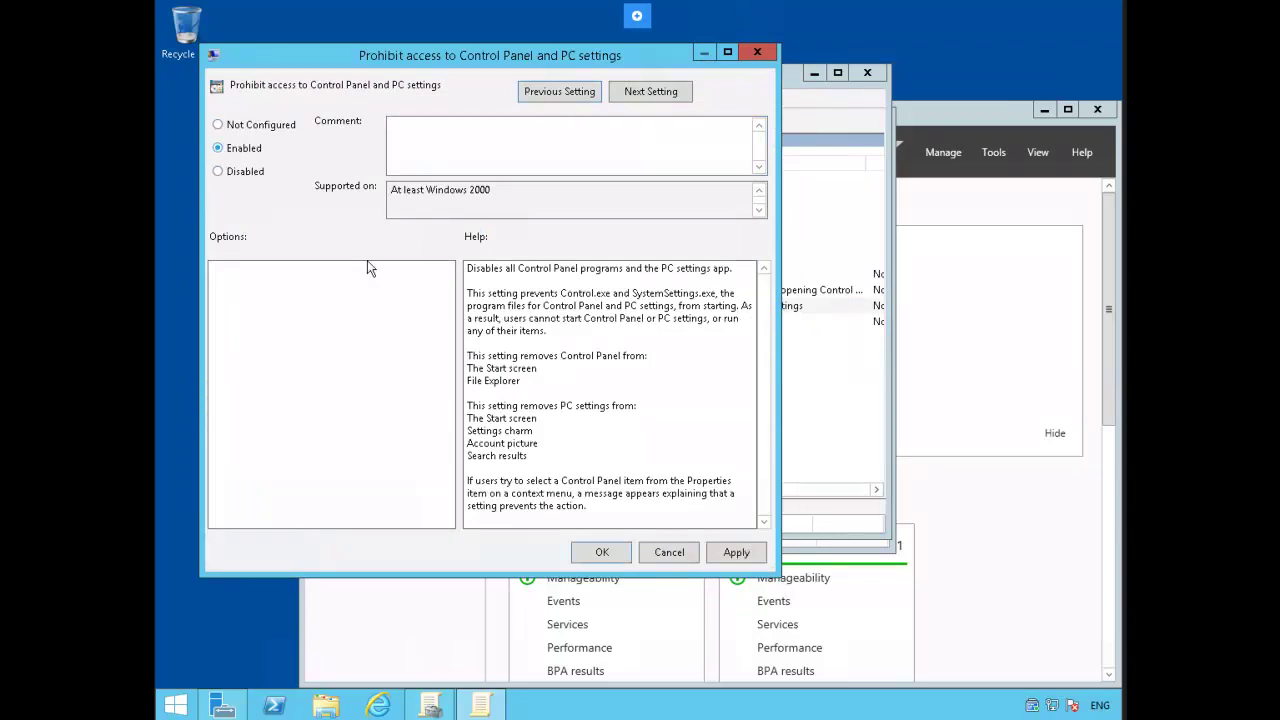
pyautogui.click(604, 554)
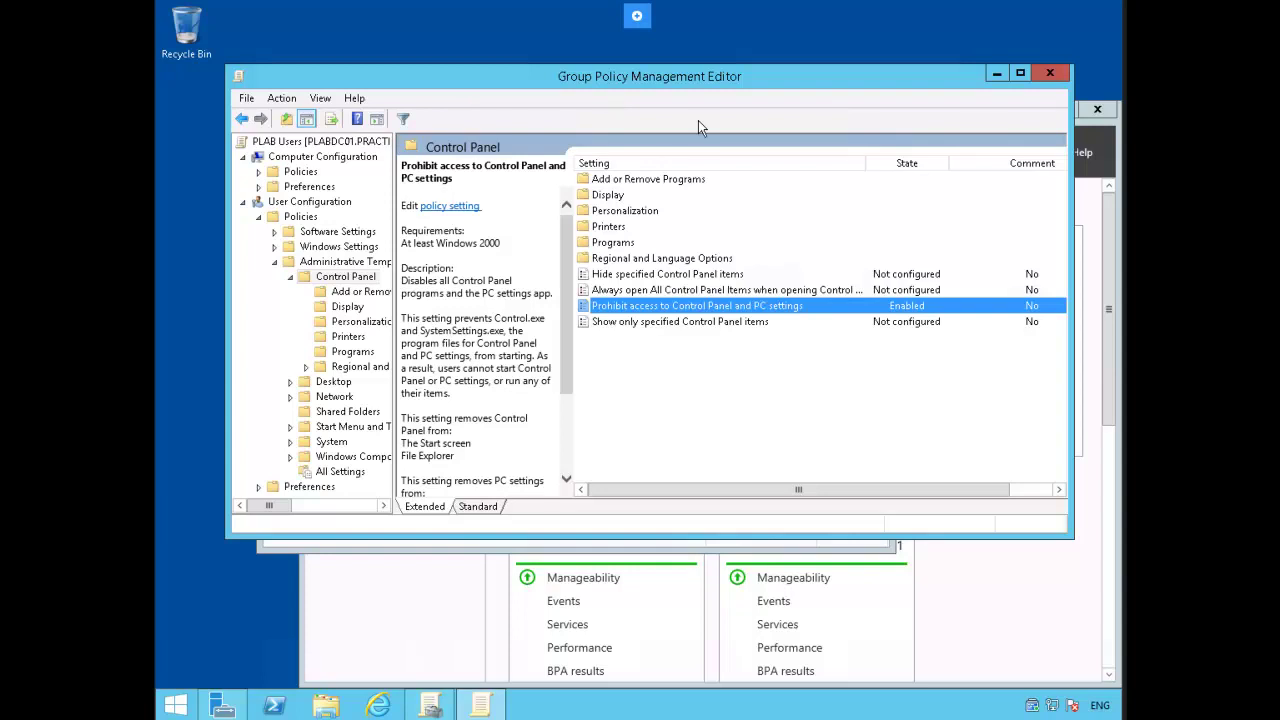
# - Close the Group Policy Management Editor and shut down the server with reason Other (Unplanned)
pyautogui.click(1051, 74)
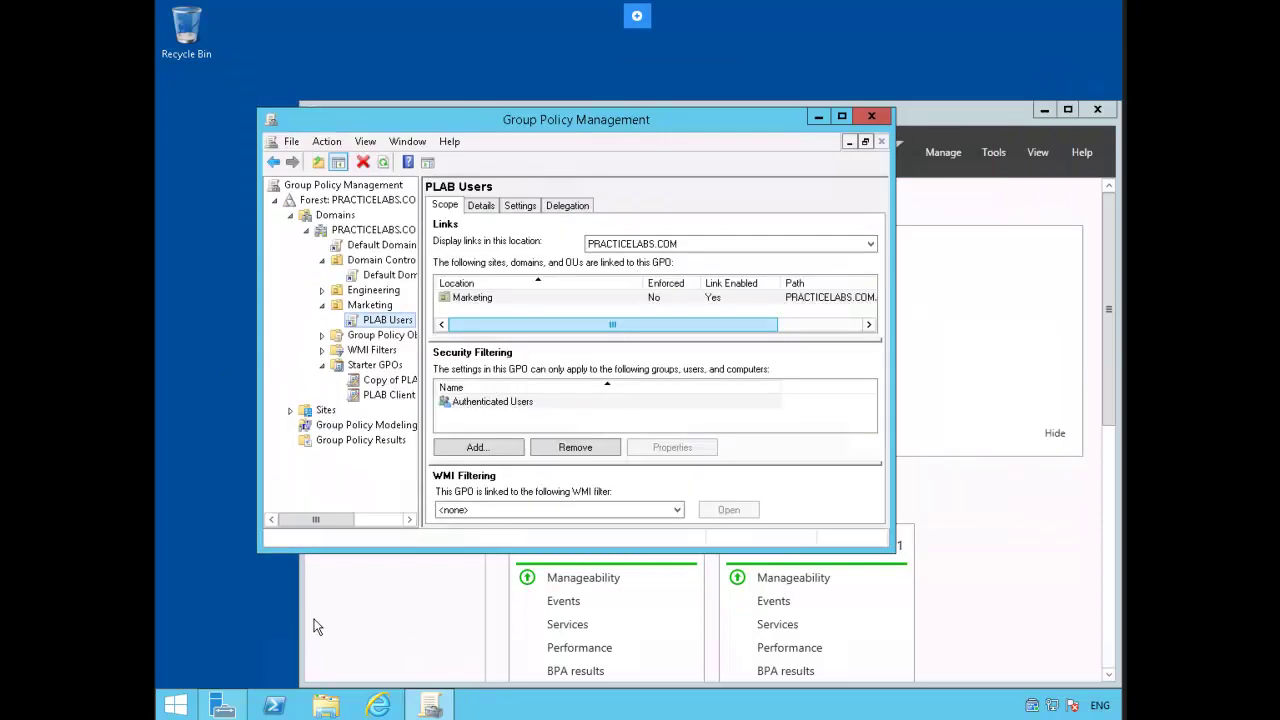
pyautogui.rightClick(176, 707)
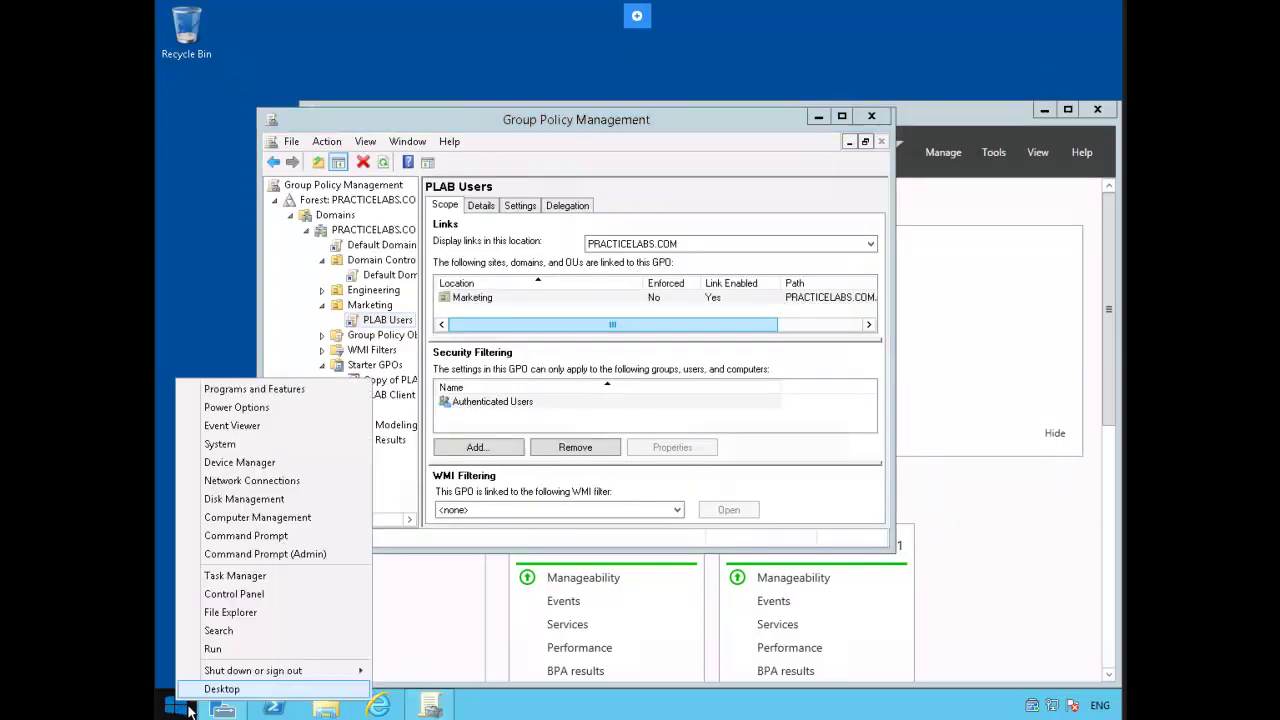
pyautogui.moveTo(308, 675)
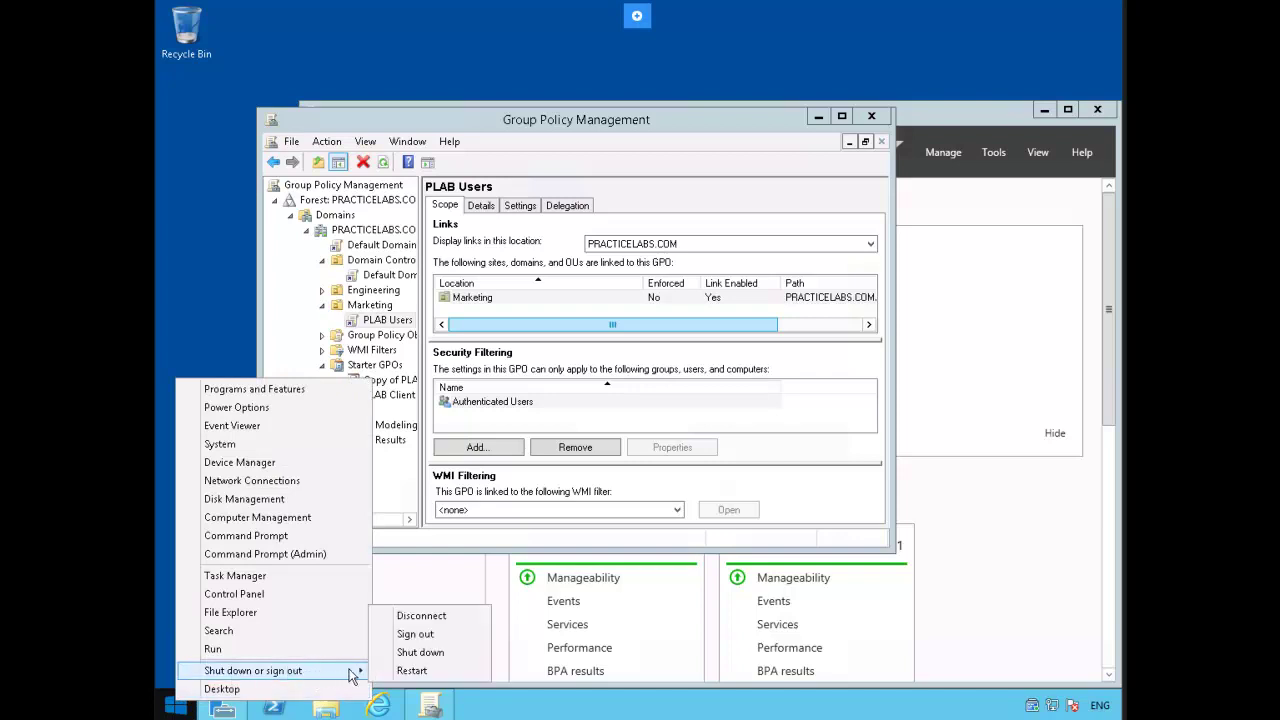
pyautogui.click(466, 662)
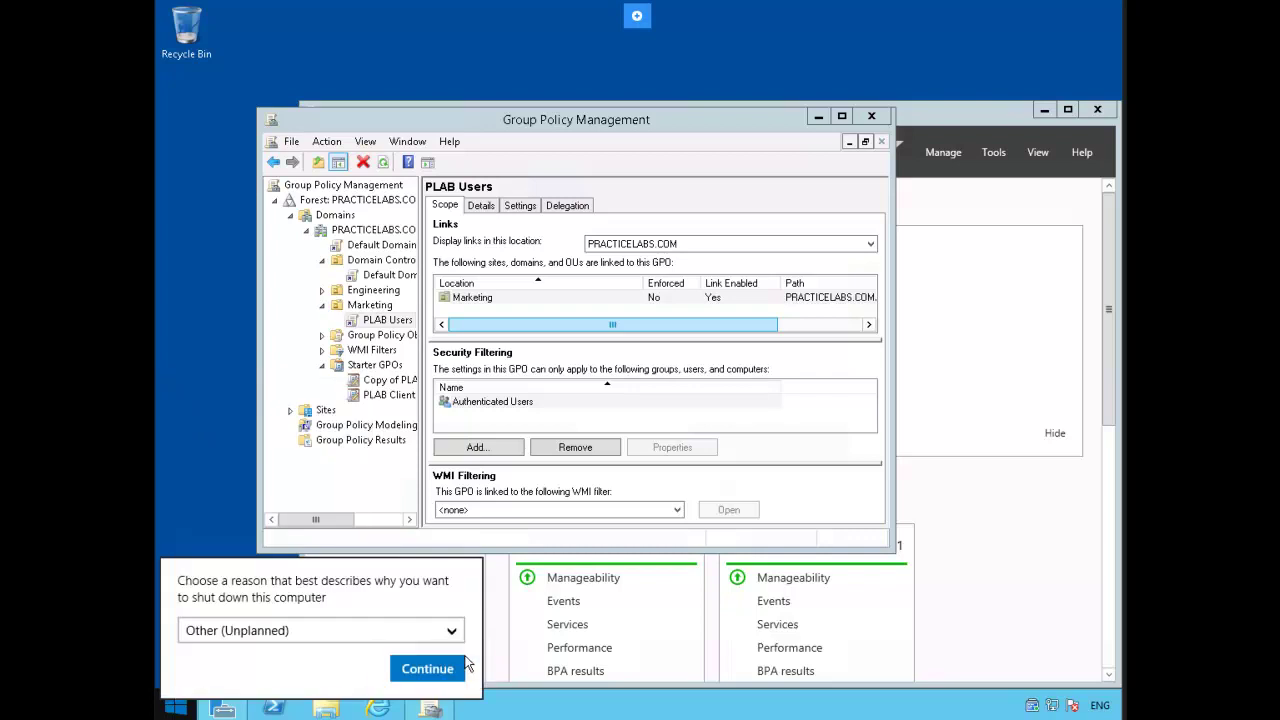
pyautogui.click(442, 667)
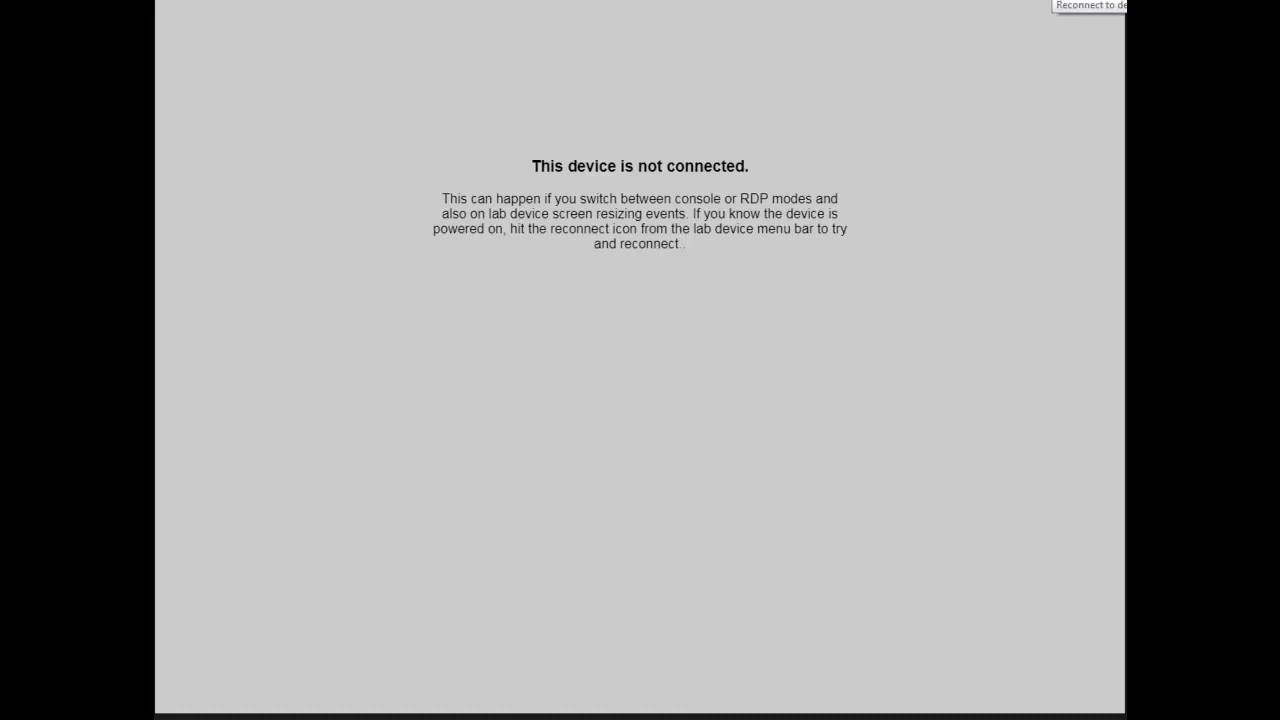
# - Reconnect and sign in as Other user with the Marketing test user's username and password
pyautogui.click(1075, 3)
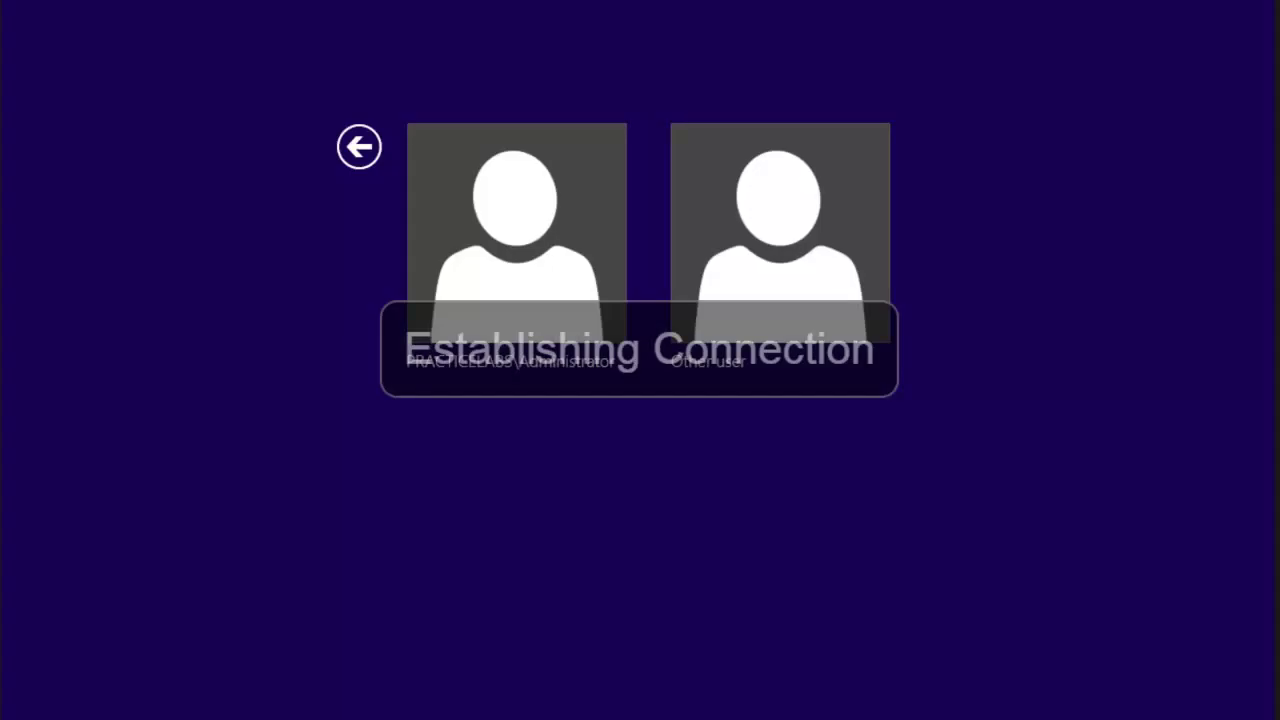
pyautogui.click(806, 283)
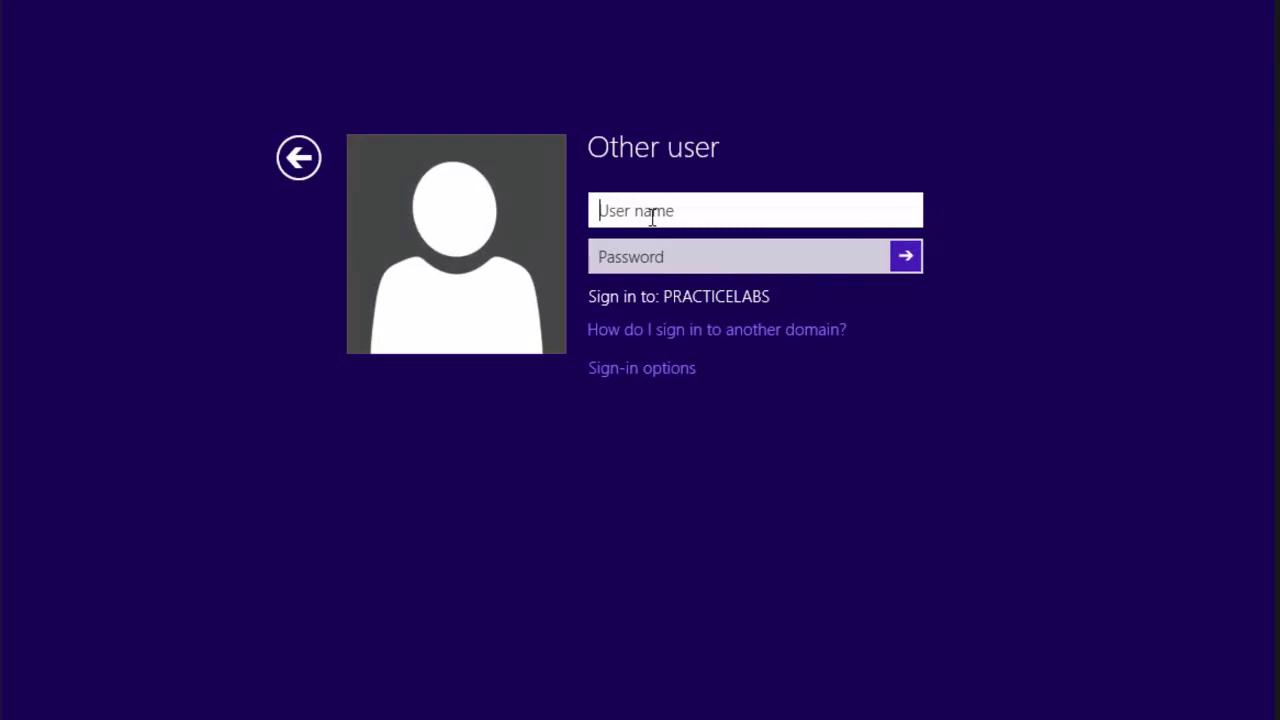
pyautogui.write('joh')
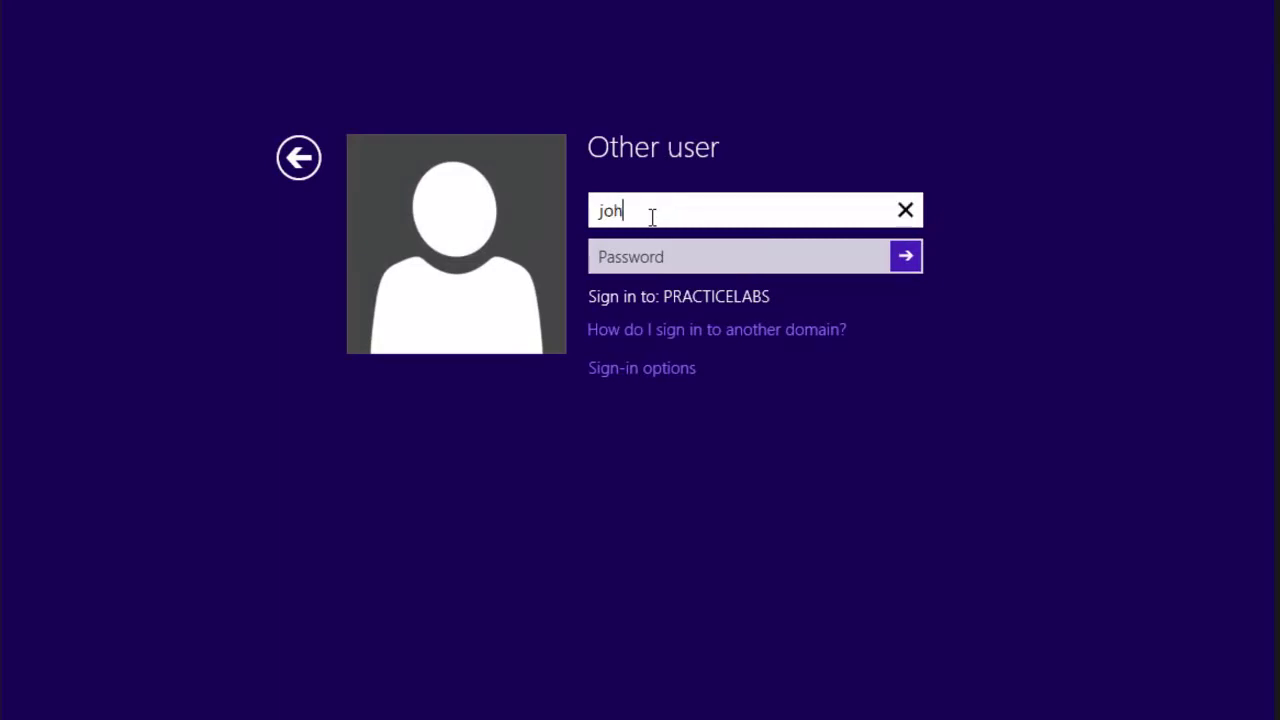
pyautogui.write('n.smith')
pyautogui.press('Tab')
pyautogui.write('*****')
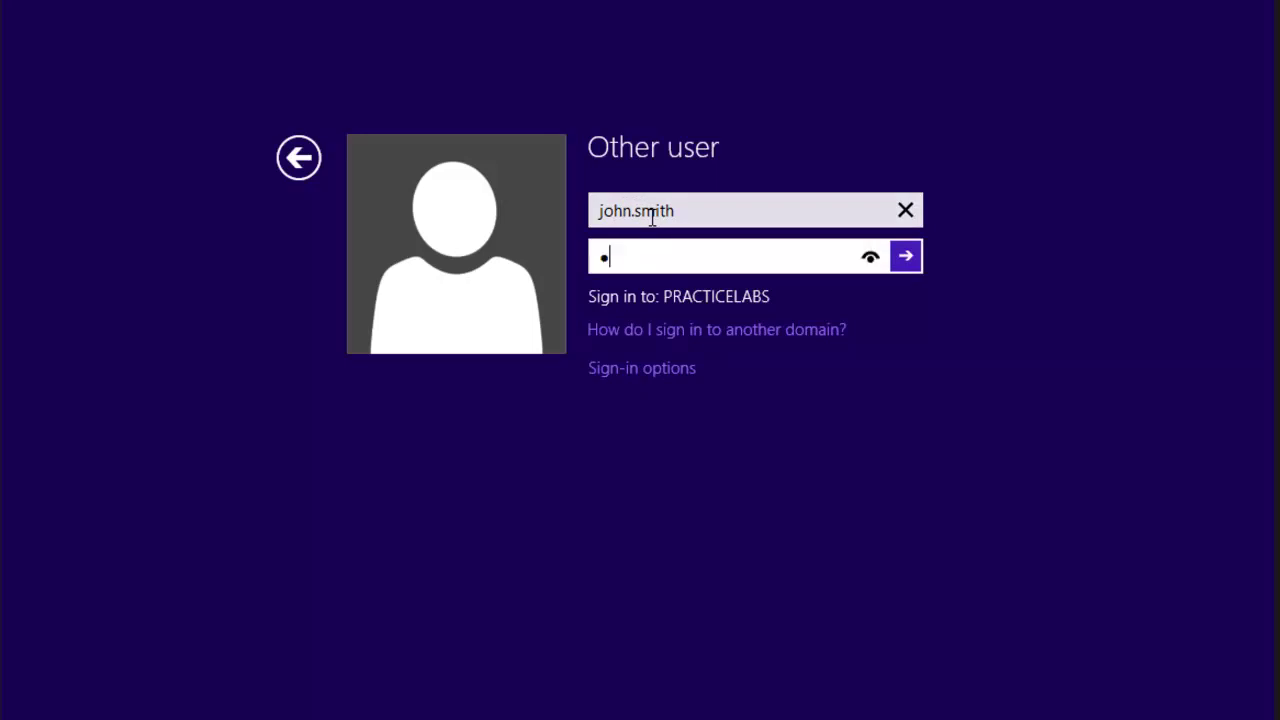
pyautogui.write('***')
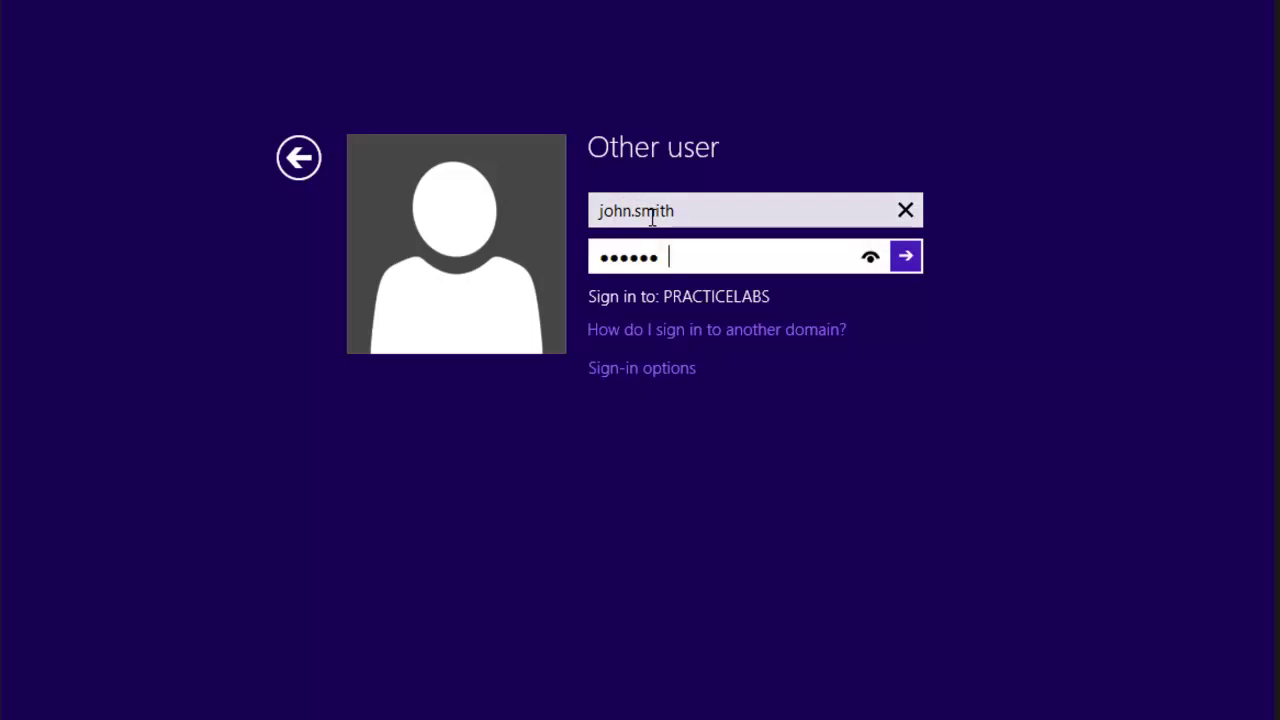
pyautogui.press('Return')
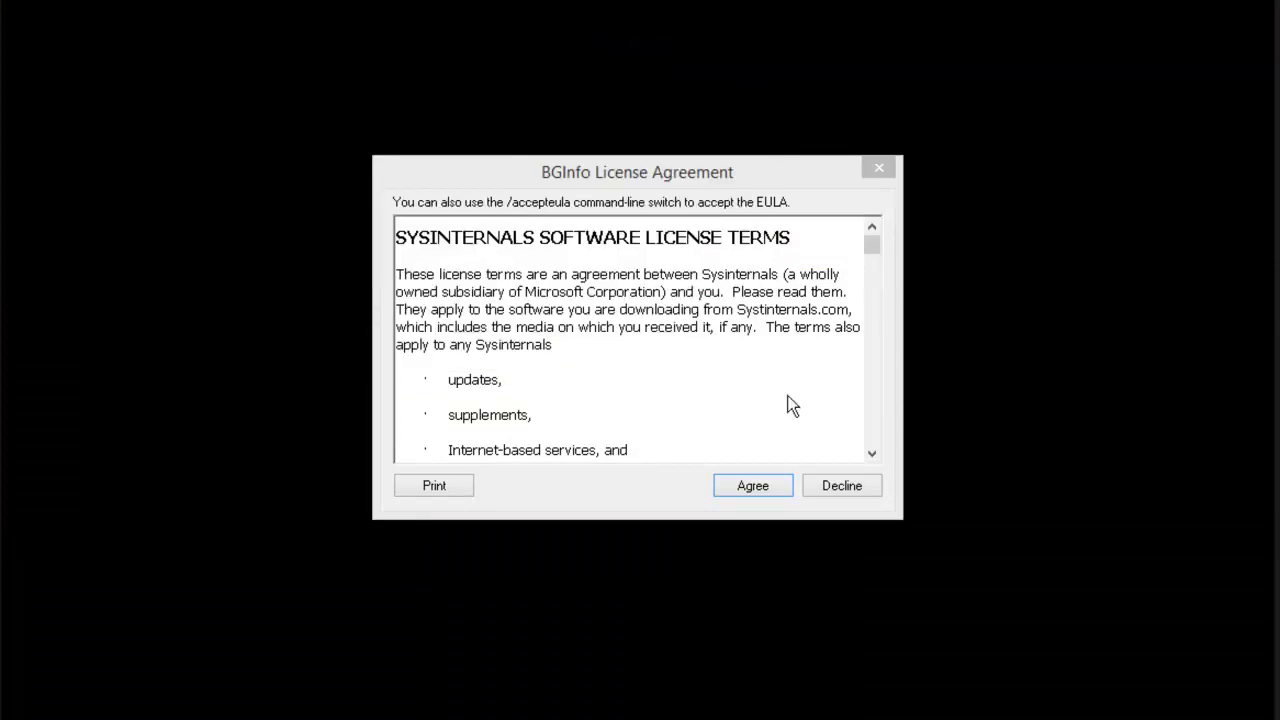
# - Accept BGInfo, try opening Control Panel, and dismiss the Restrictions error
pyautogui.click(769, 490)
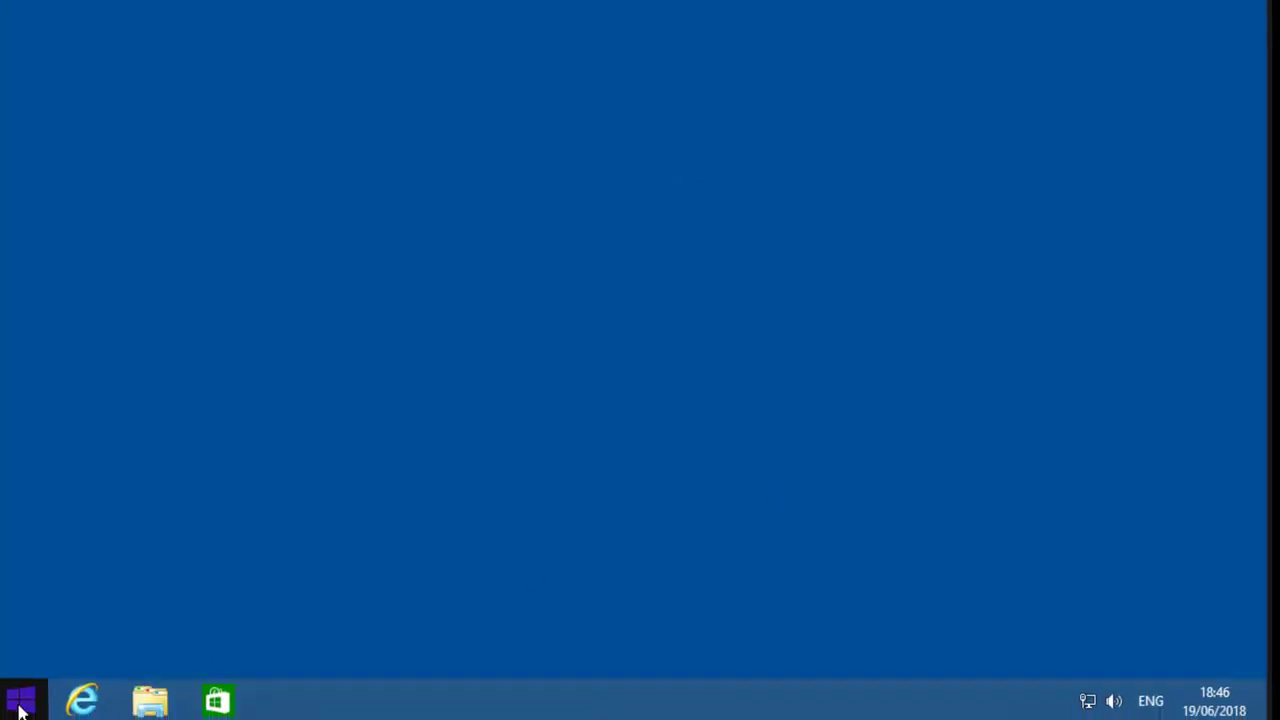
pyautogui.rightClick(30, 710)
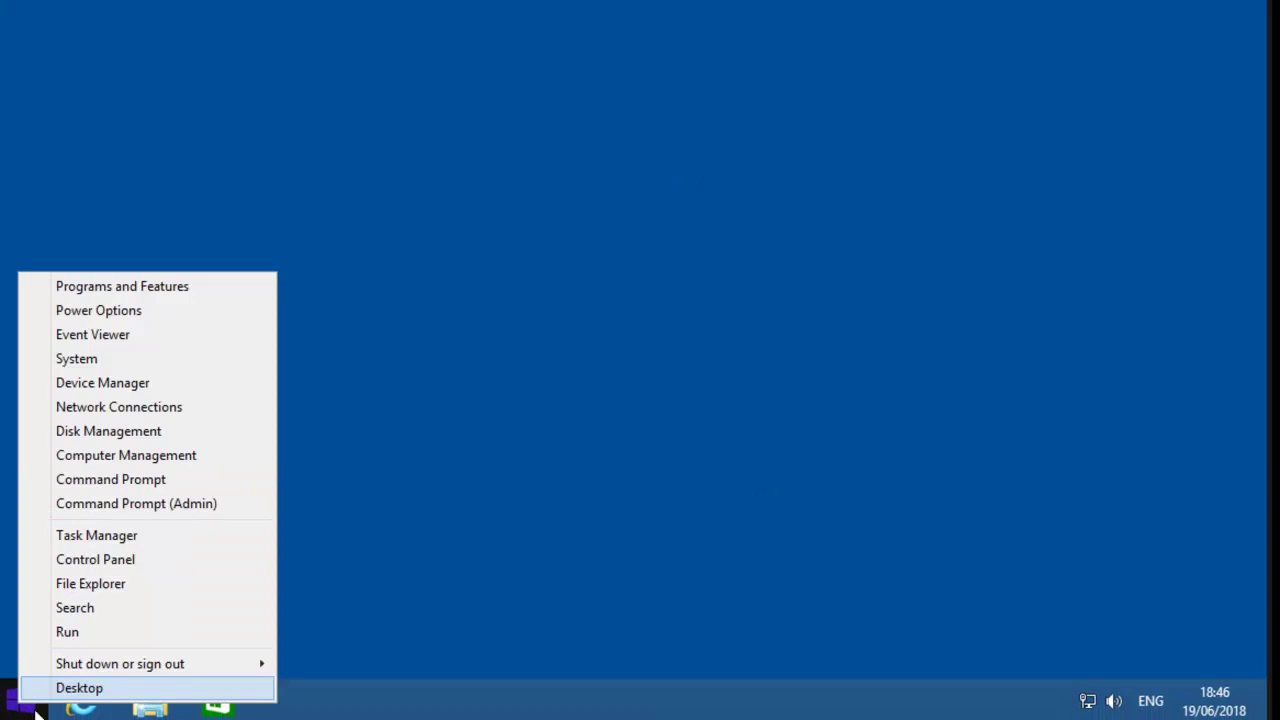
pyautogui.click(157, 566)
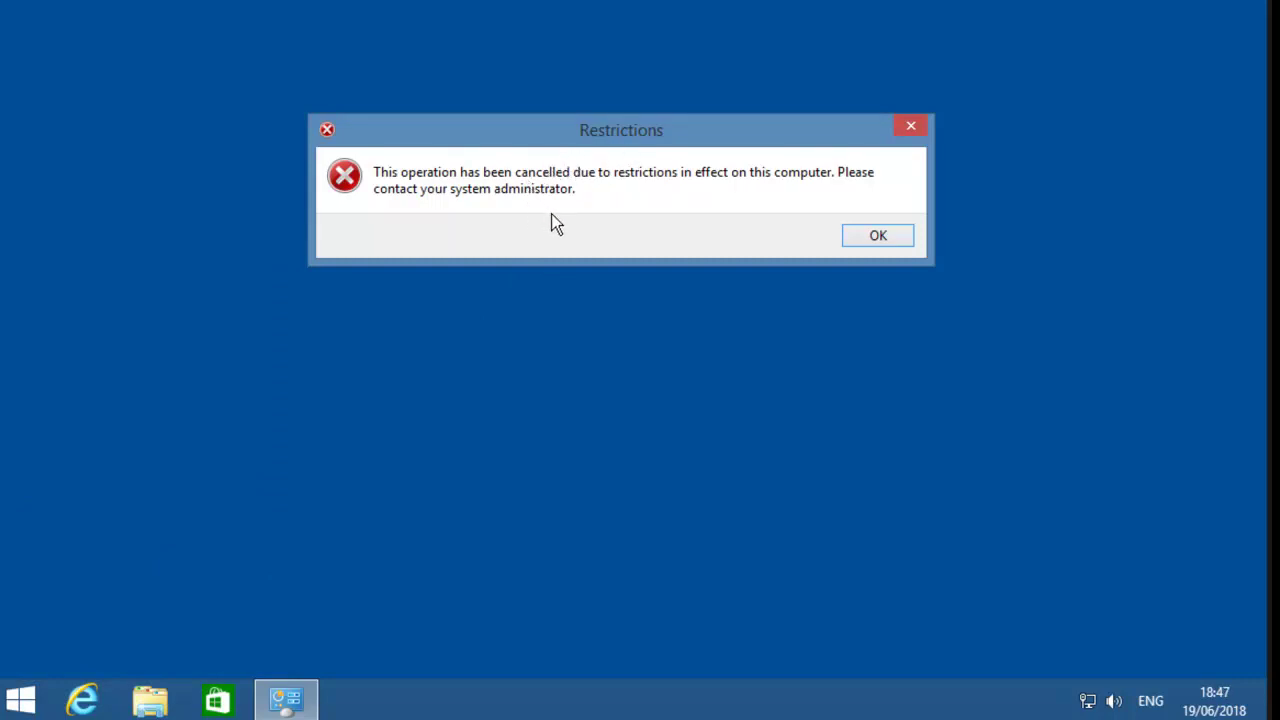
pyautogui.click(880, 238)
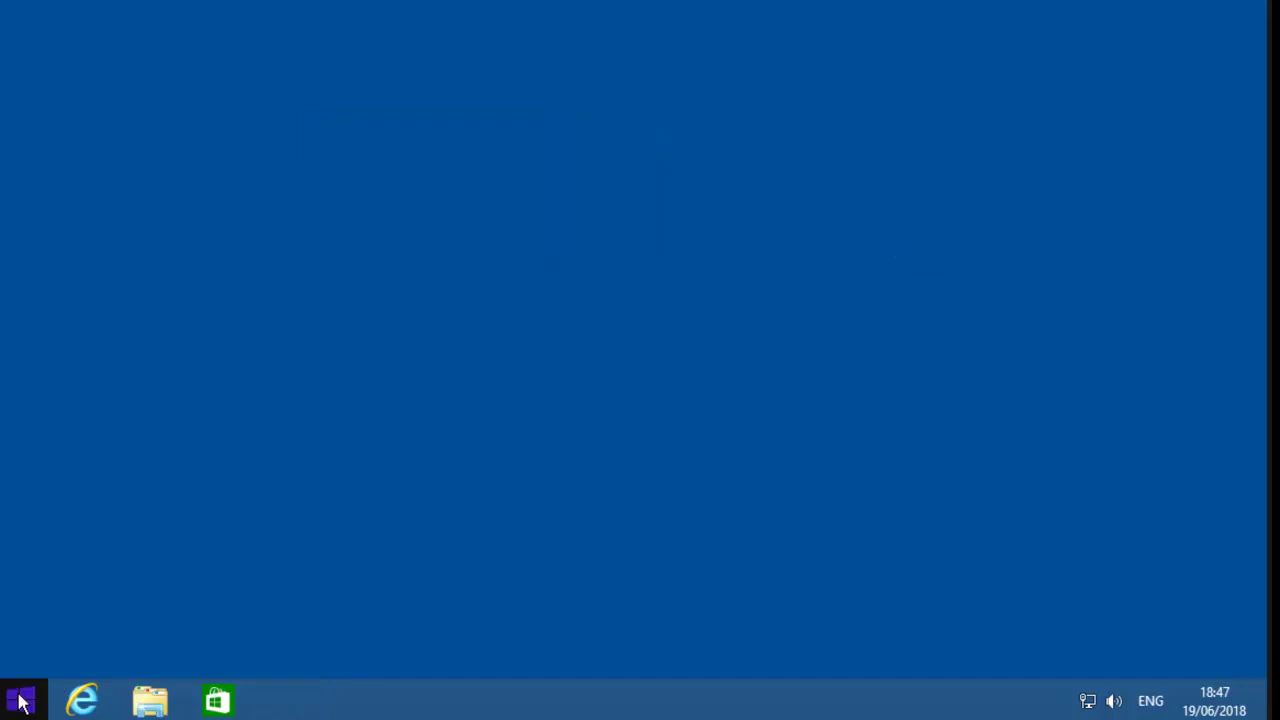
# - Sign out of the user's session from the Start quick menu
pyautogui.rightClick(24, 700)
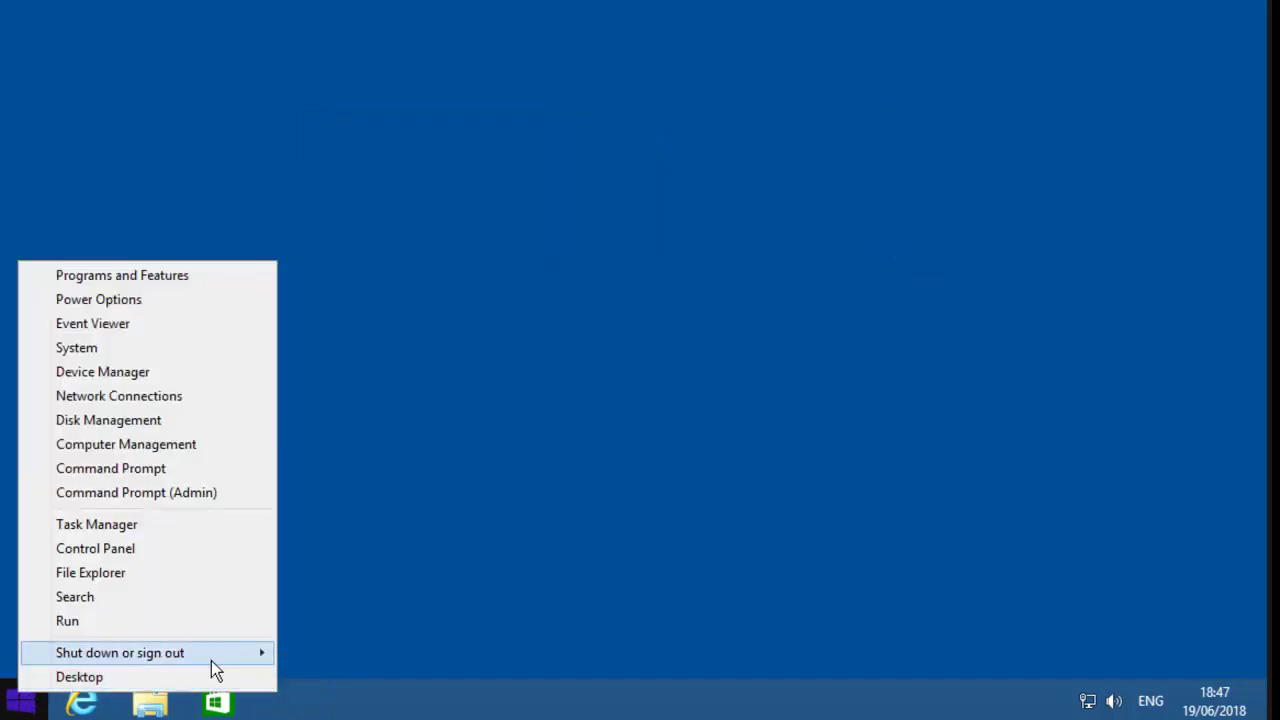
pyautogui.moveTo(212, 659)
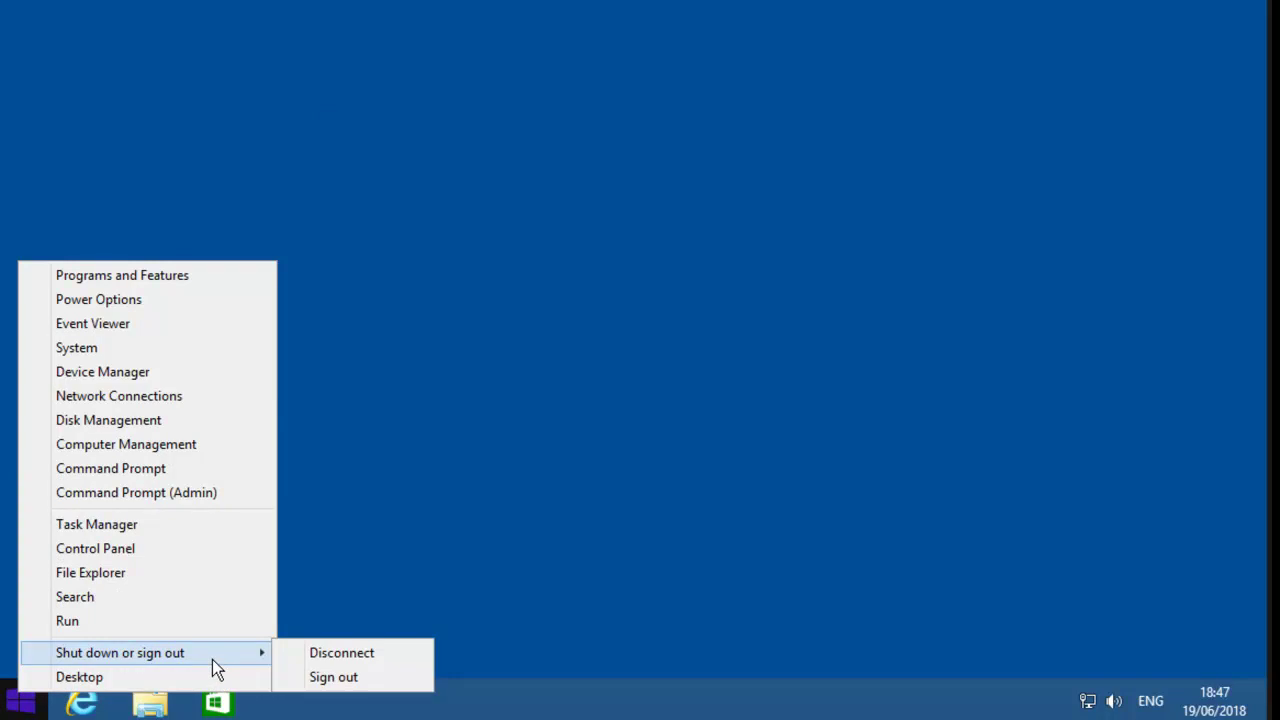
pyautogui.click(364, 677)
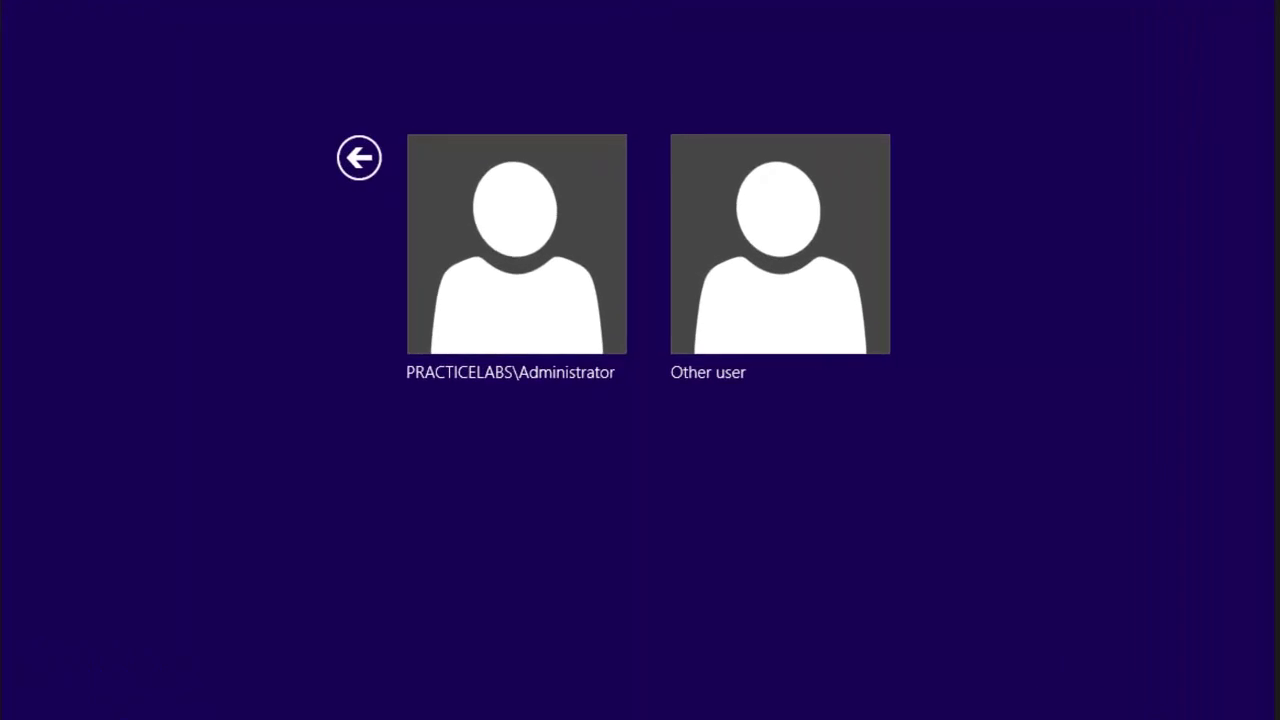
# - Sign in as PRACTICELABS\Administrator with the account password and open Command Prompt (Admin)
pyautogui.click(534, 283)
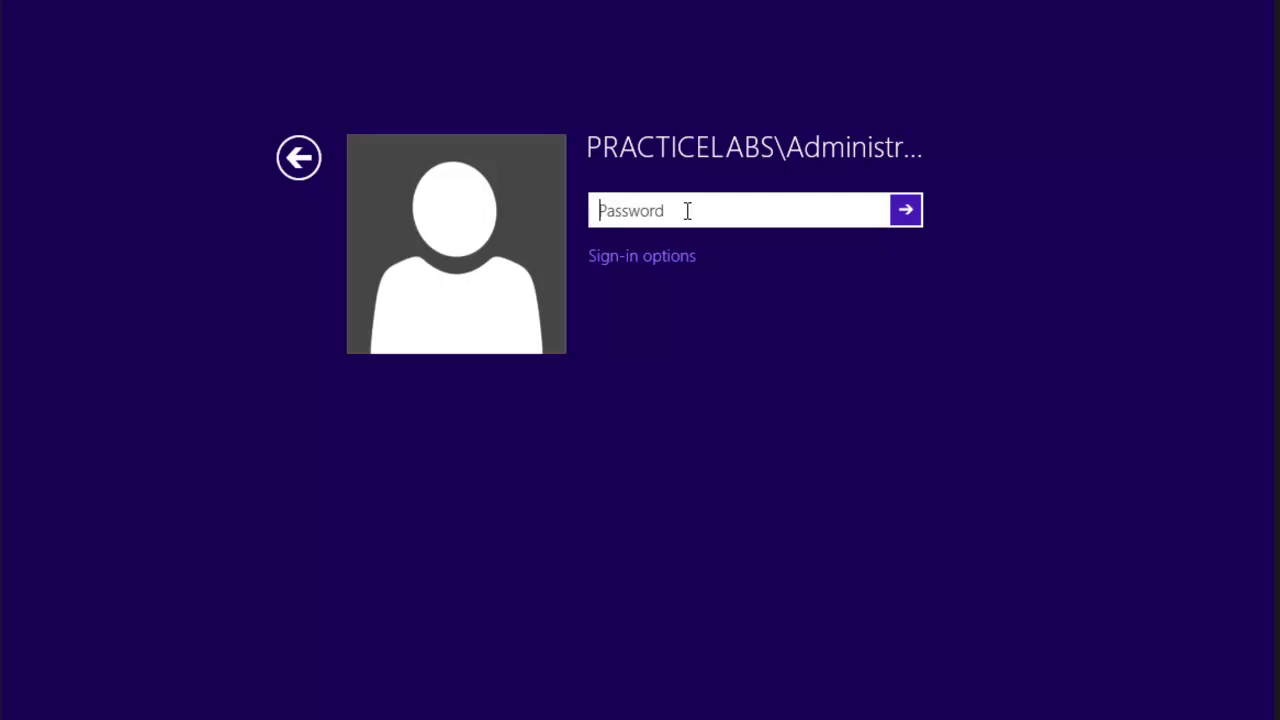
pyautogui.press('Return')
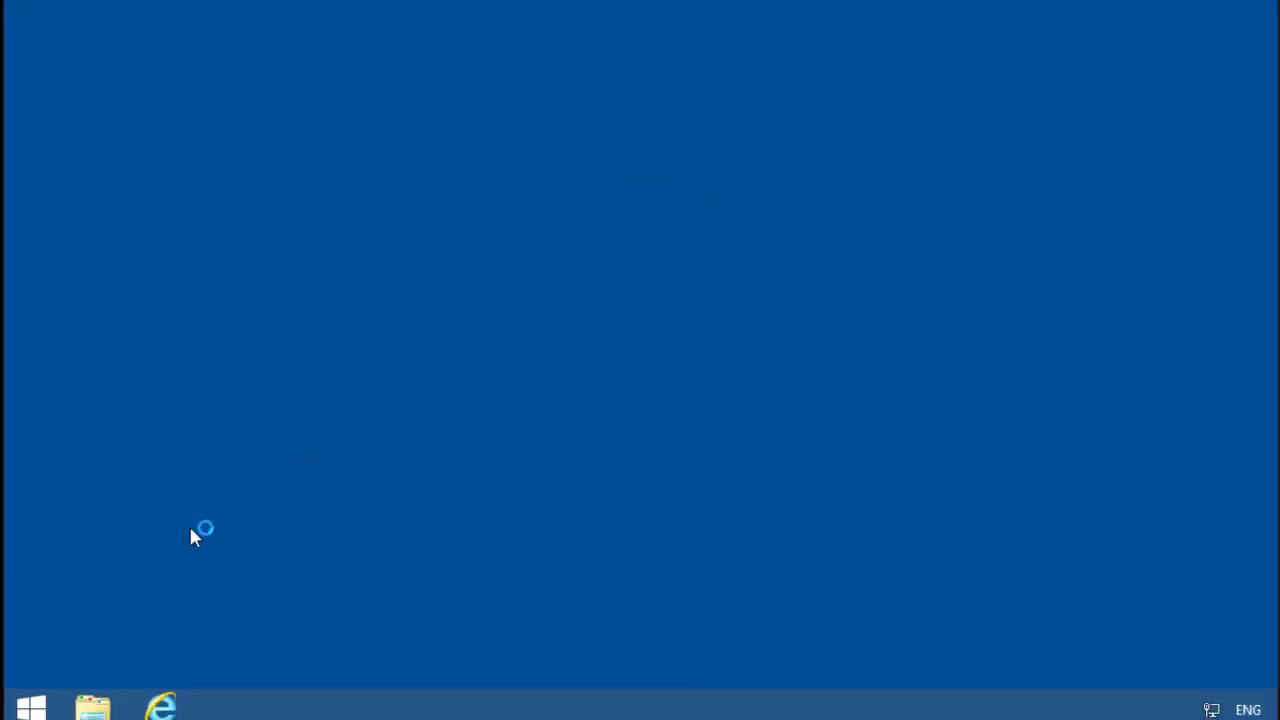
pyautogui.rightClick(33, 704)
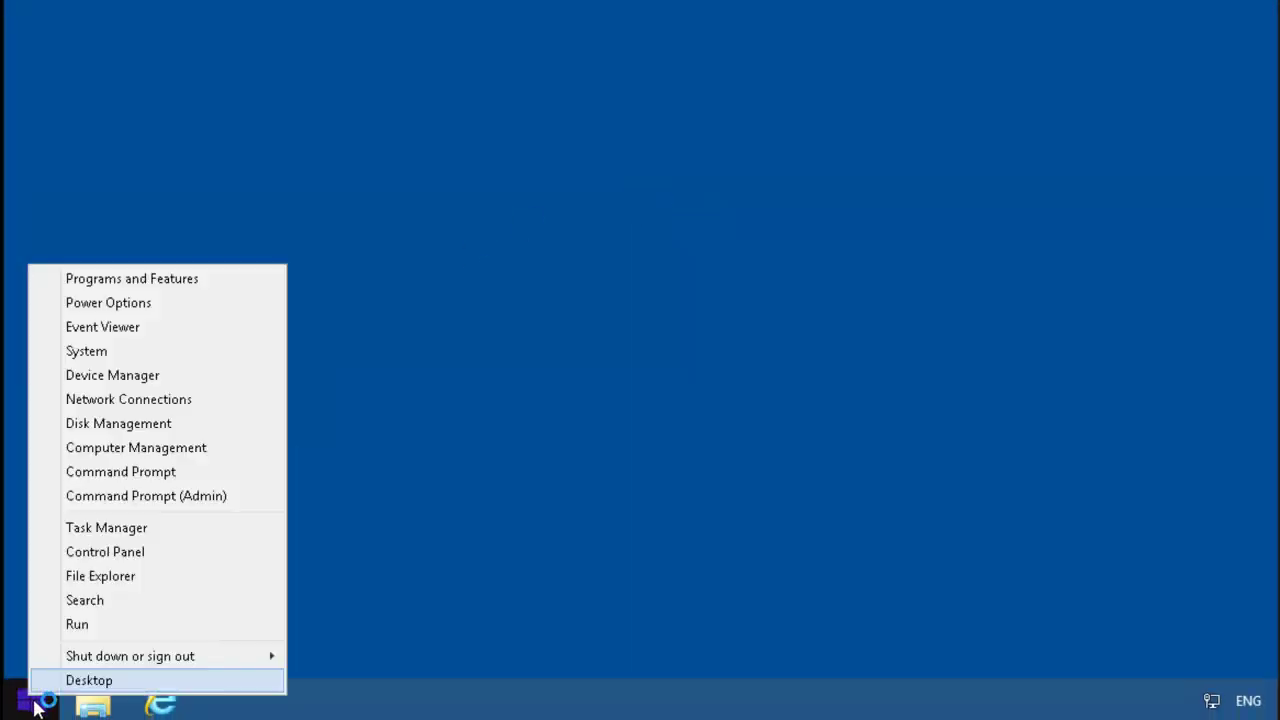
pyautogui.click(243, 497)
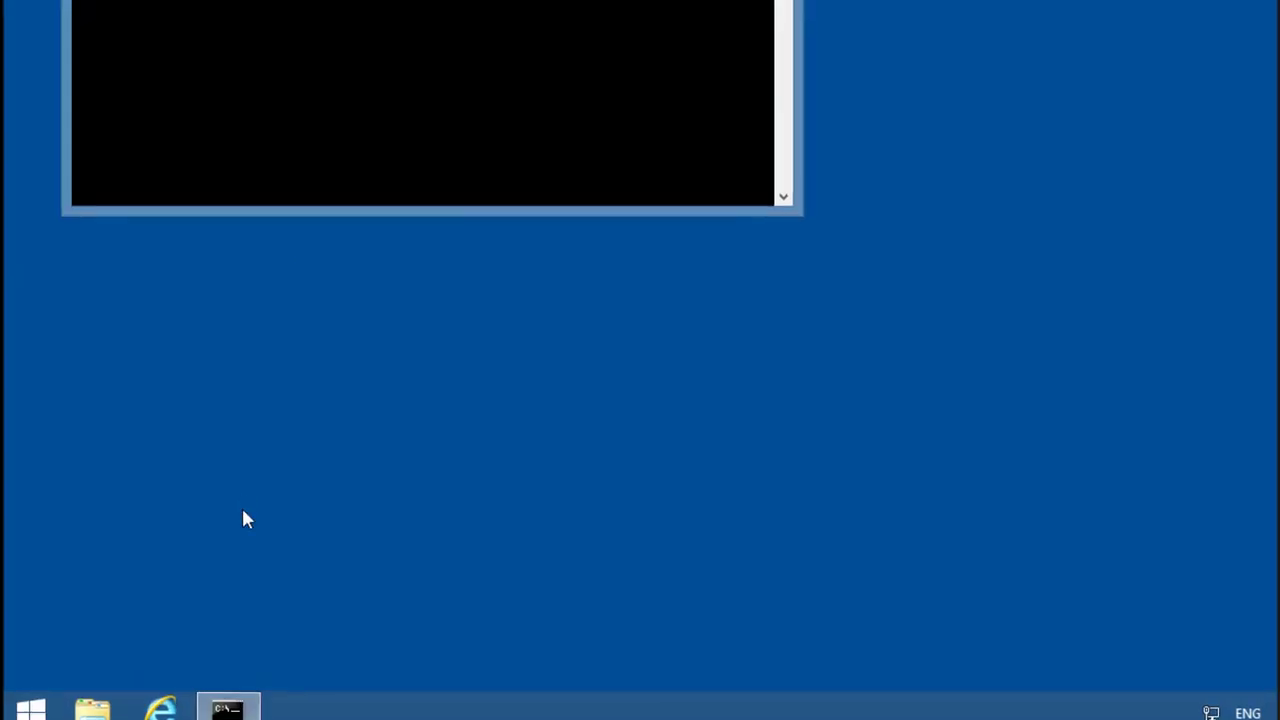
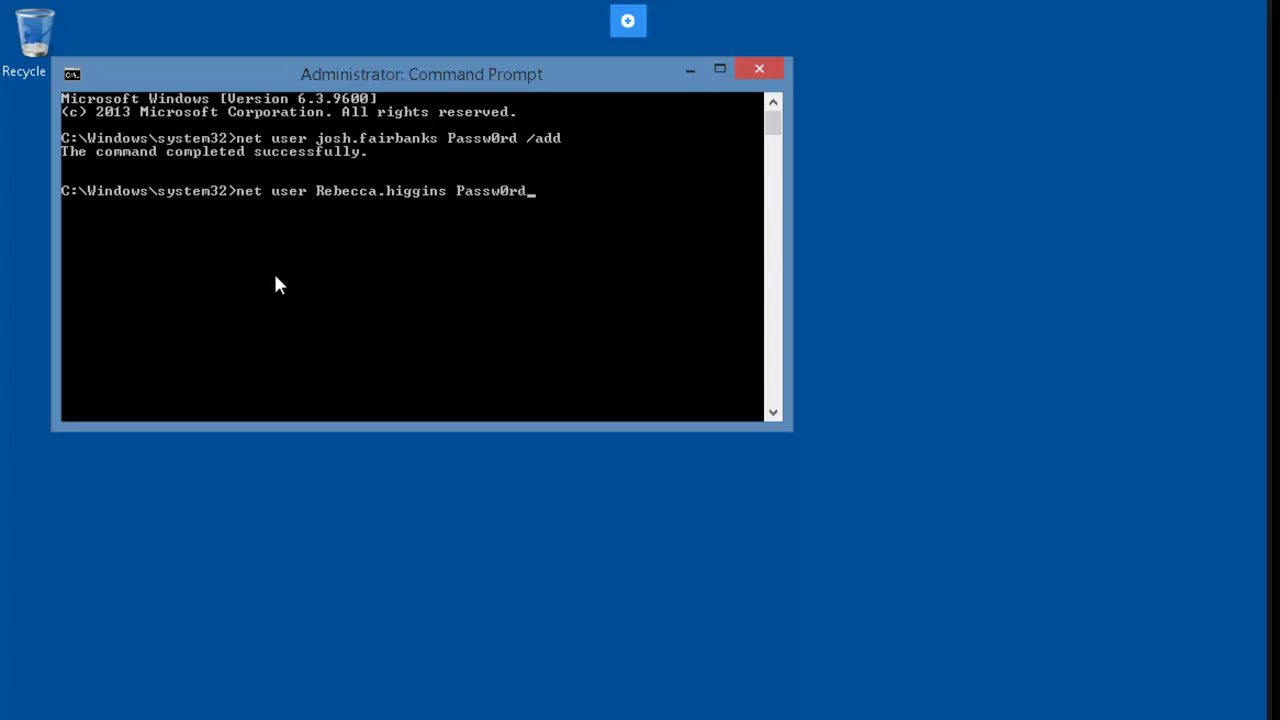
# - Create the second local user account with its password, then list all local user accounts
pyautogui.write(' /add')
pyautogui.press('Return')
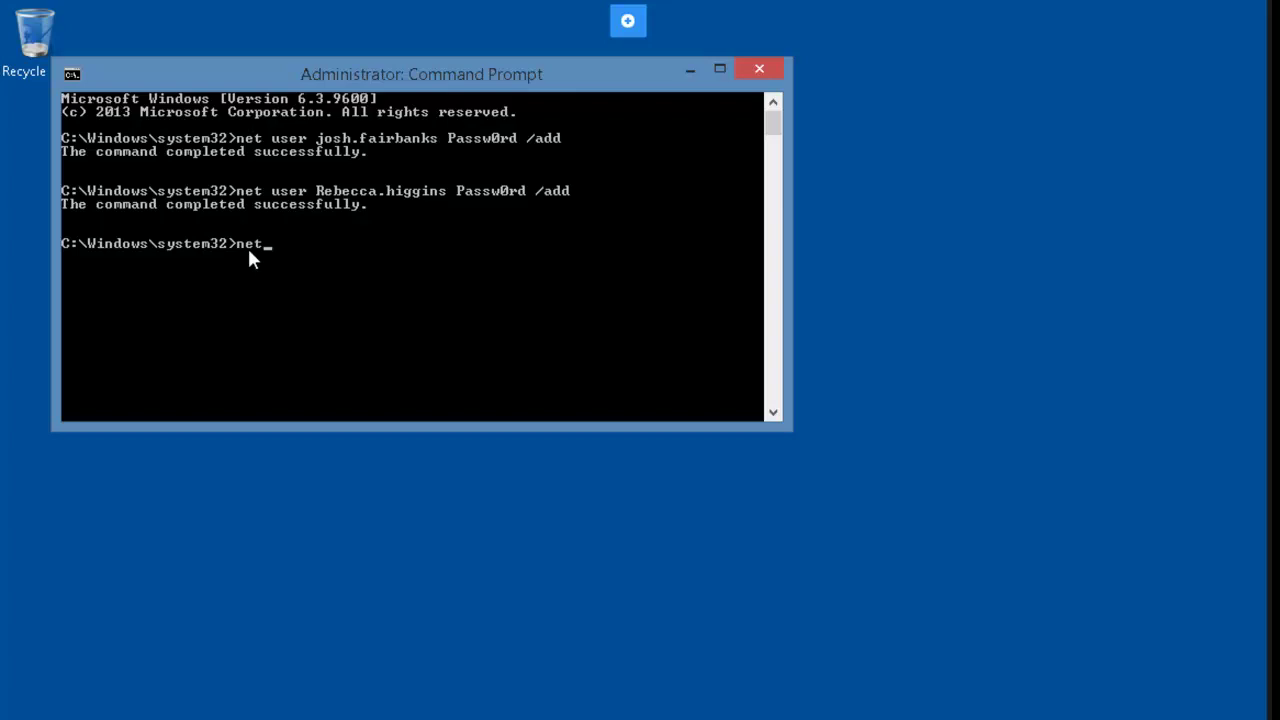
pyautogui.write('net user')
pyautogui.press('Return')
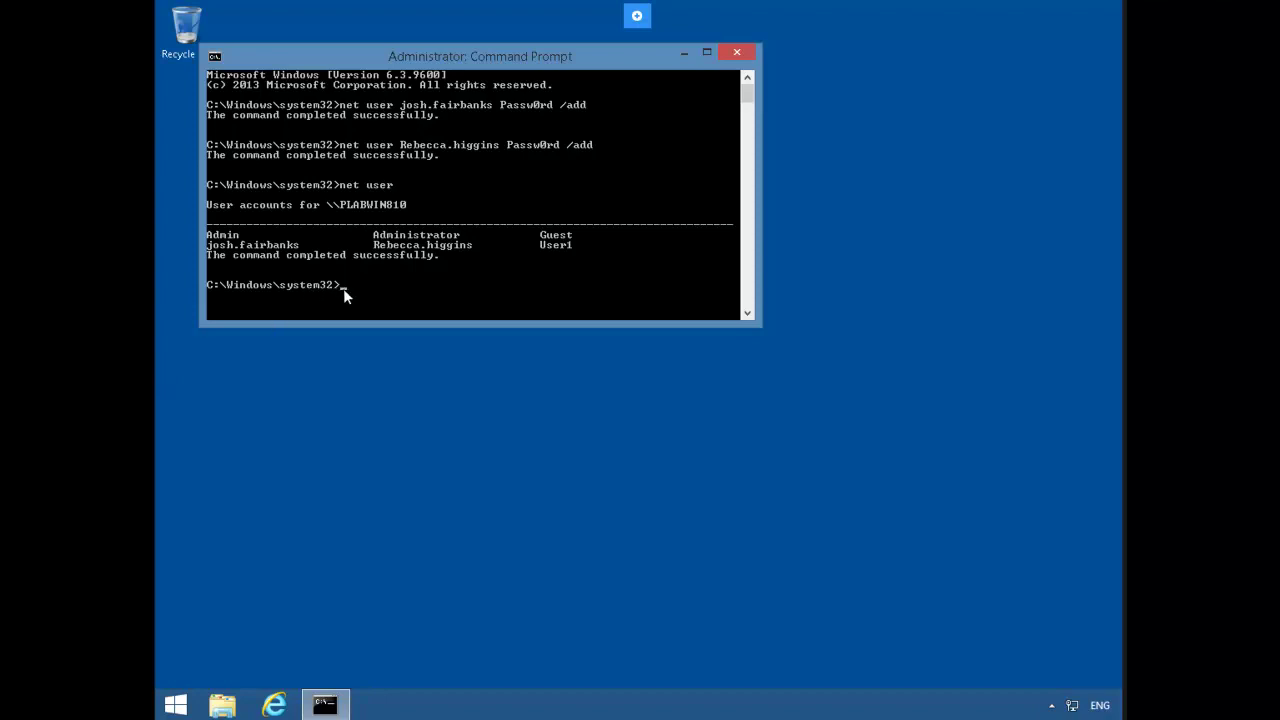
# - Launch mmc and add a Group Policy Object snap-in targeting the first new local user
pyautogui.write('c')
pyautogui.press('Return')
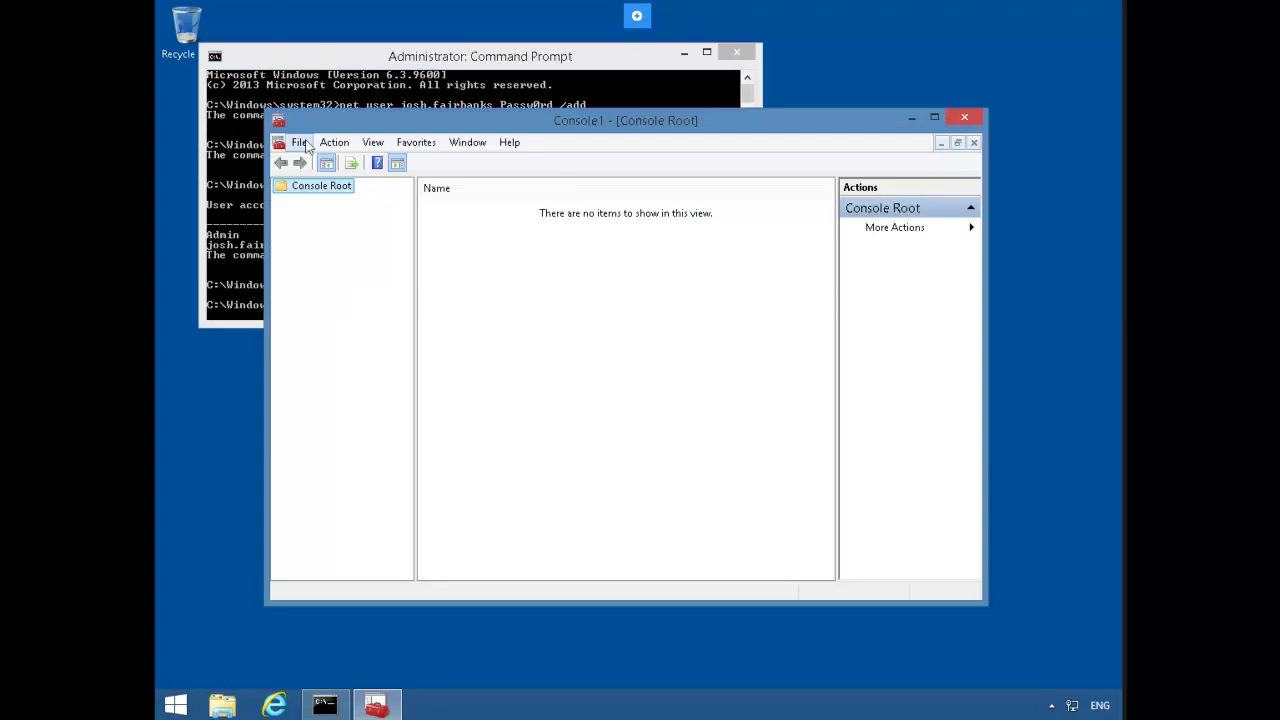
pyautogui.click(302, 143)
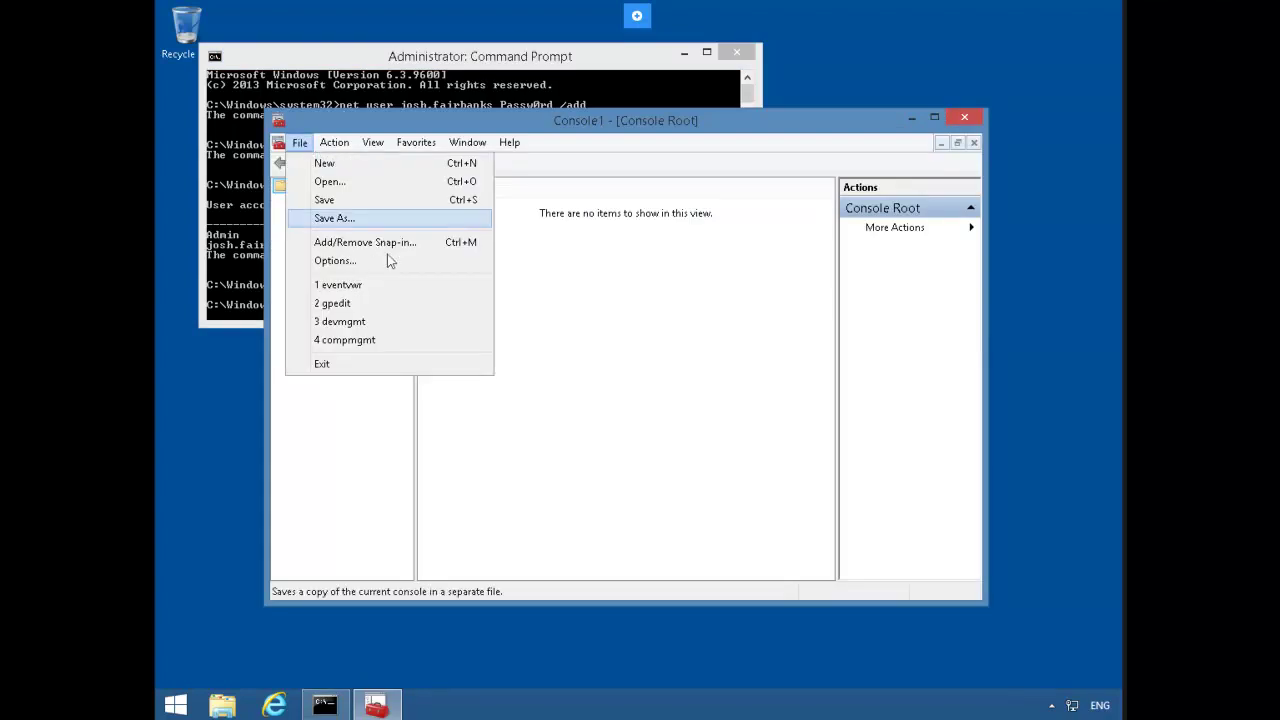
pyautogui.click(422, 250)
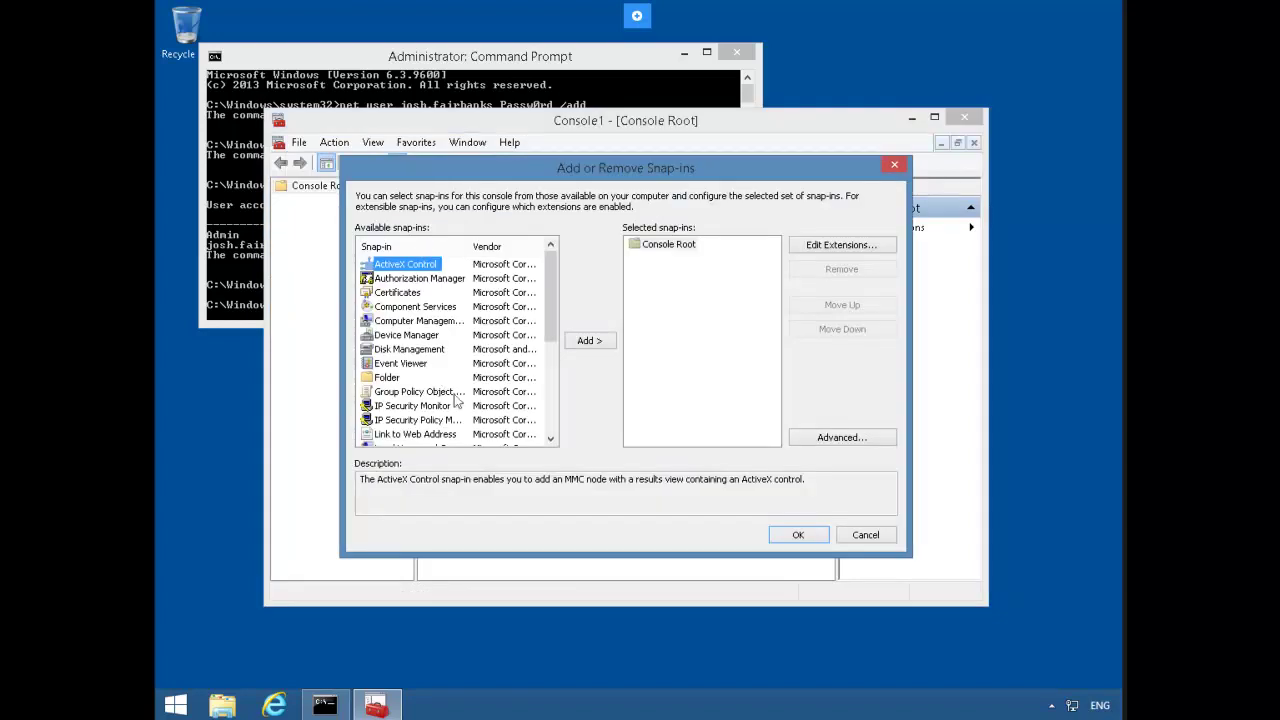
pyautogui.click(459, 394)
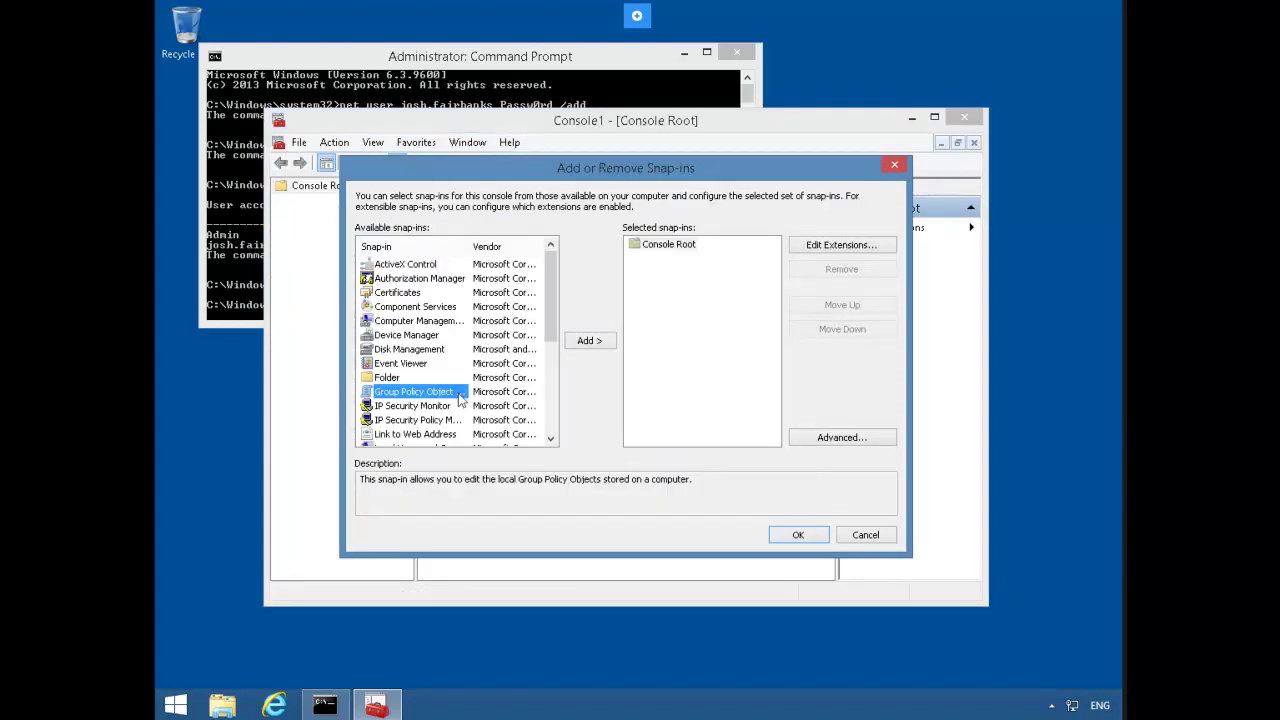
pyautogui.click(601, 345)
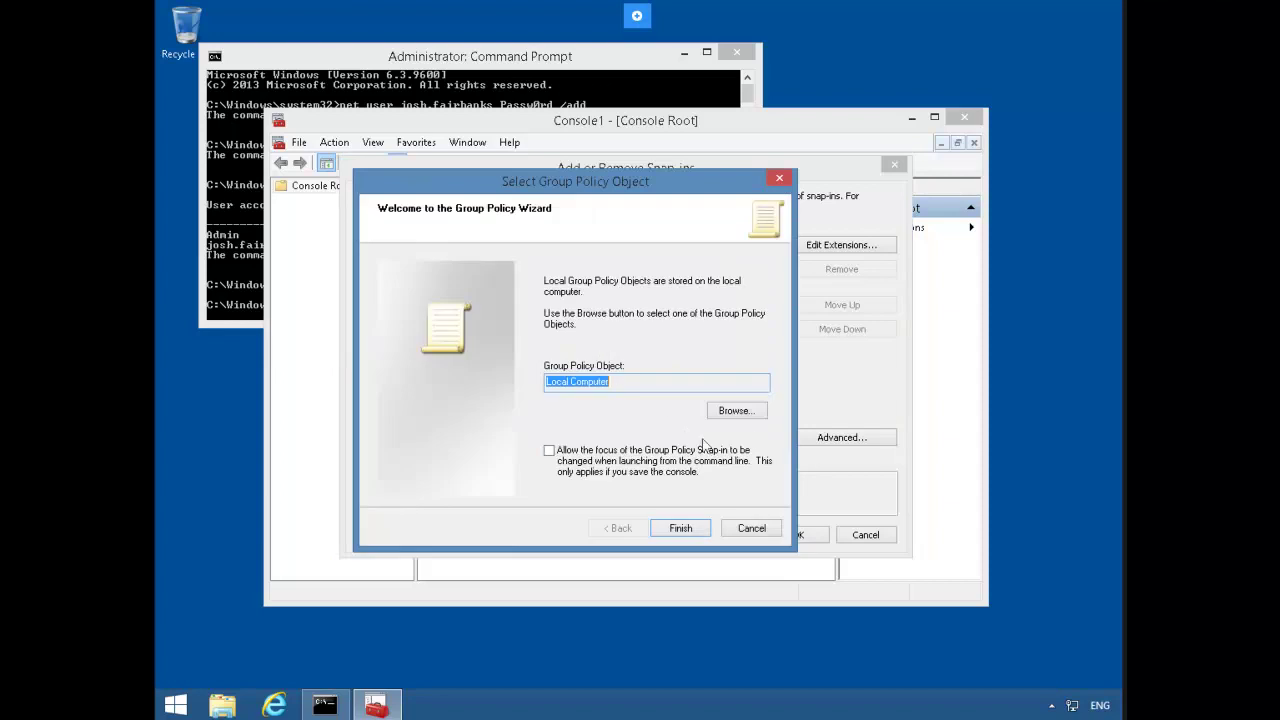
pyautogui.click(750, 412)
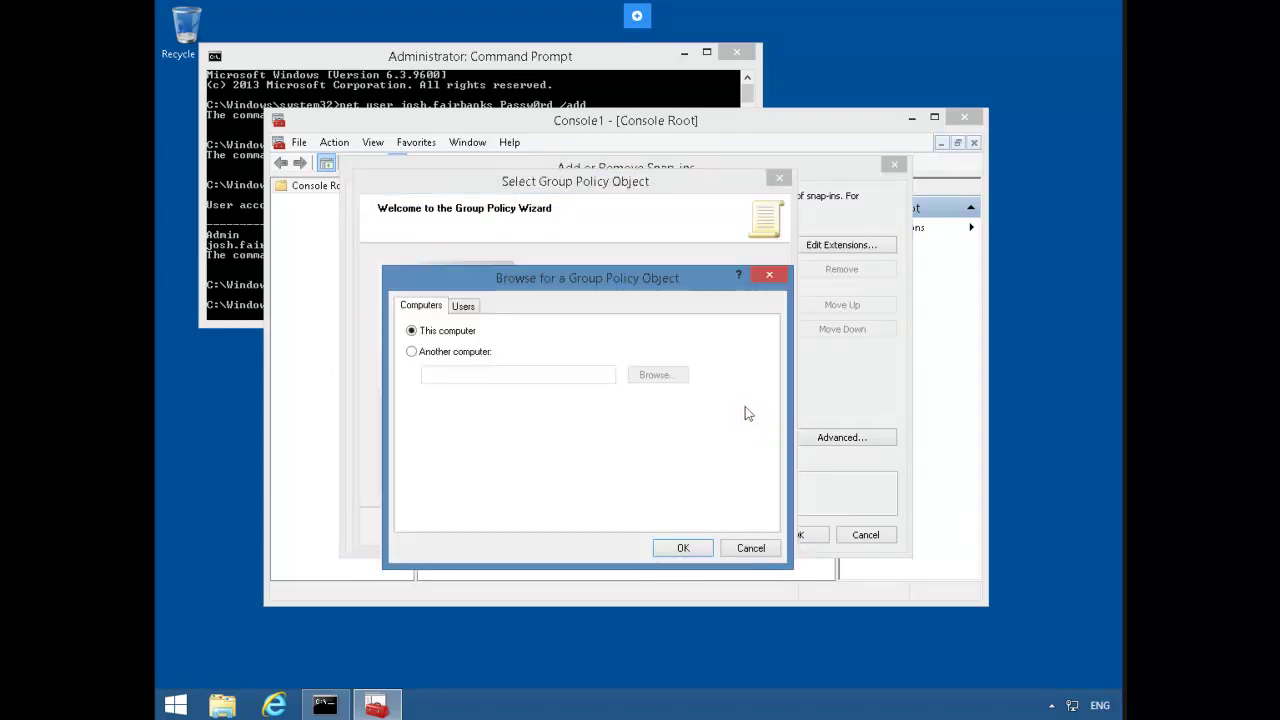
pyautogui.click(470, 306)
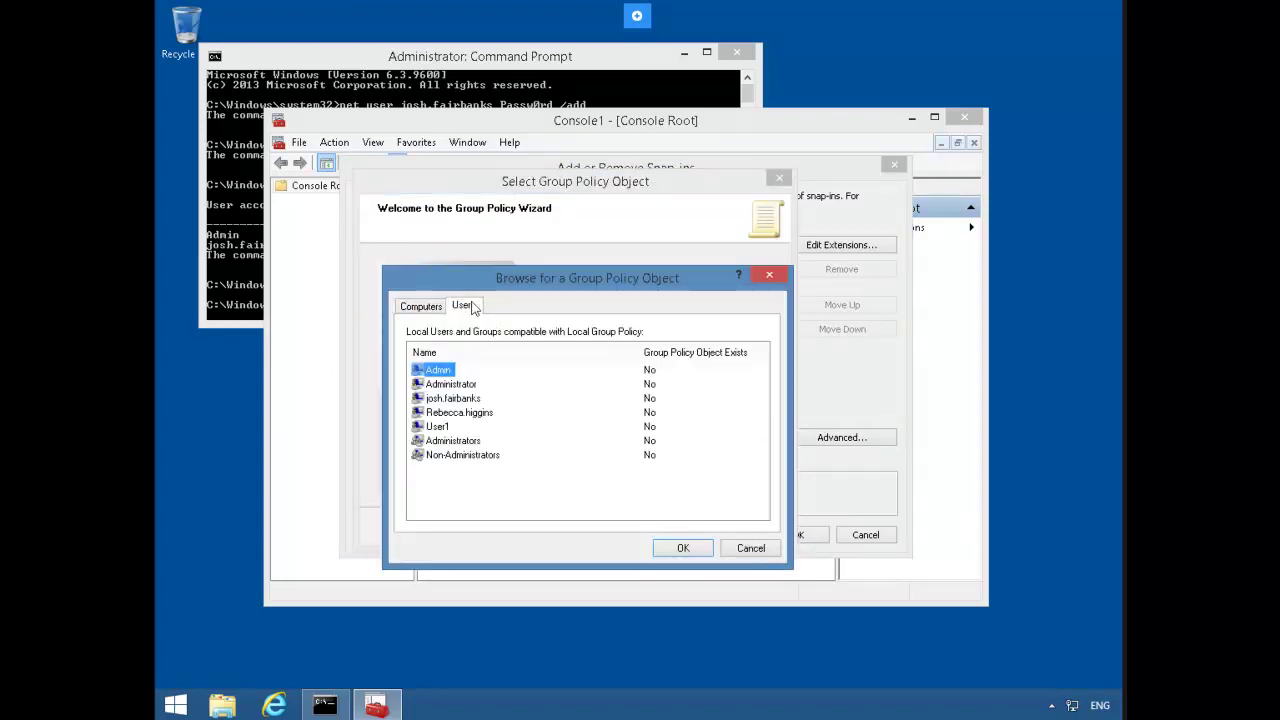
pyautogui.click(474, 400)
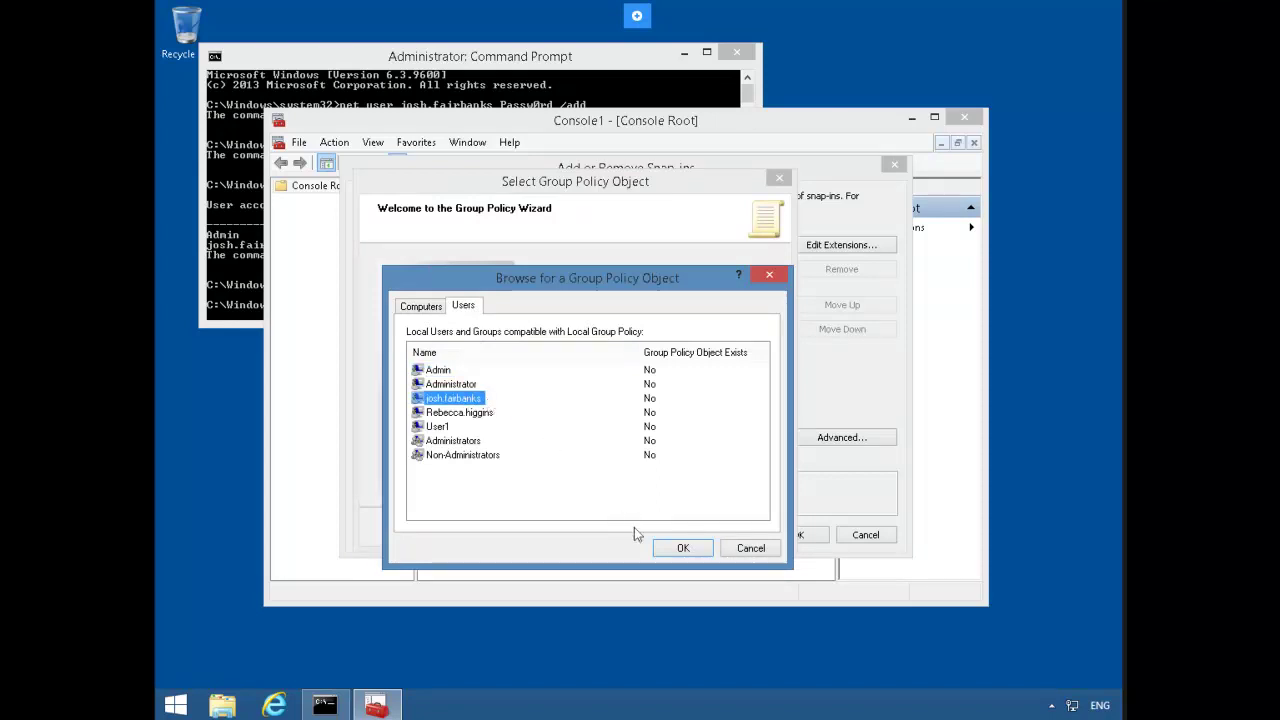
pyautogui.click(684, 550)
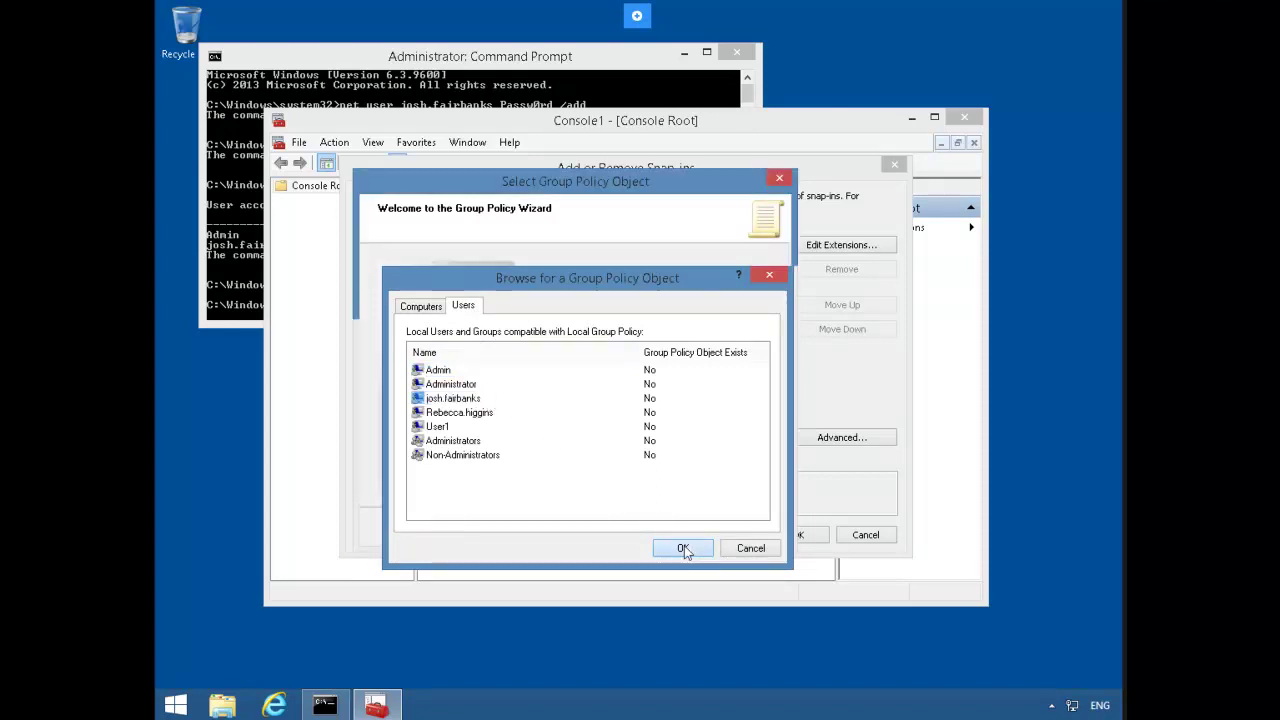
pyautogui.click(686, 530)
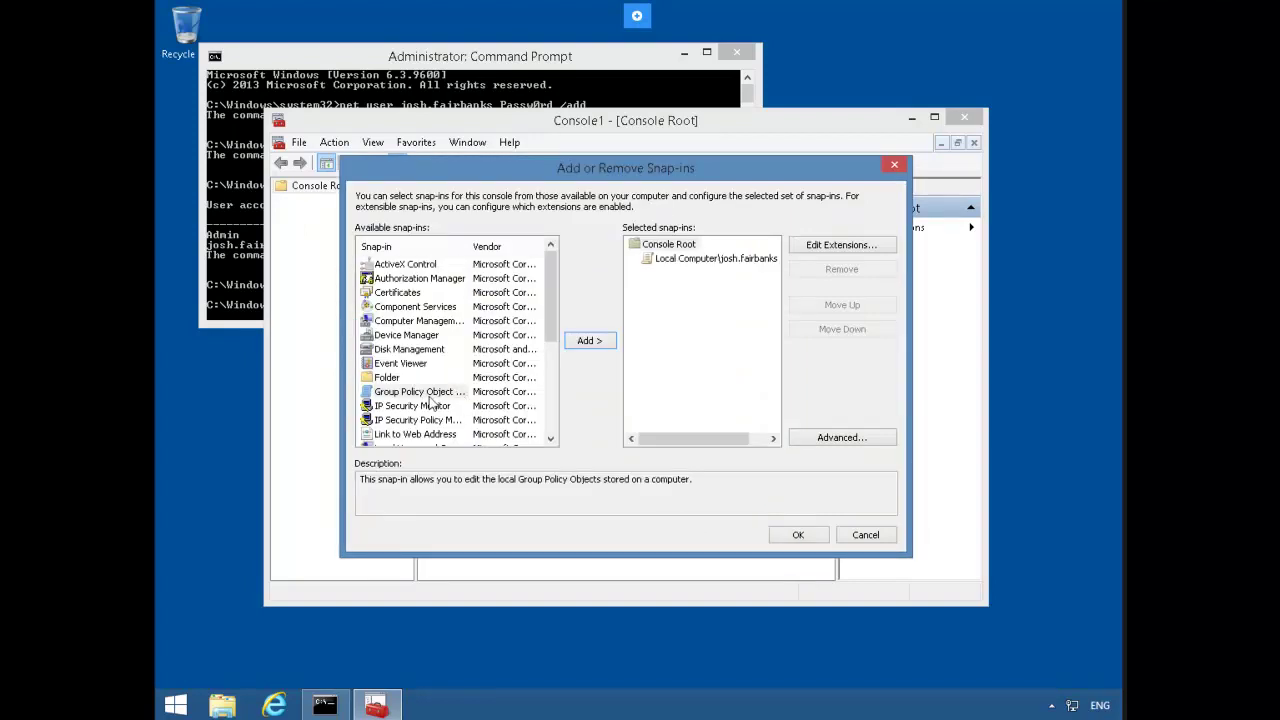
# - Add a second Group Policy Object snap-in for the second new user and apply the selection
pyautogui.click(601, 341)
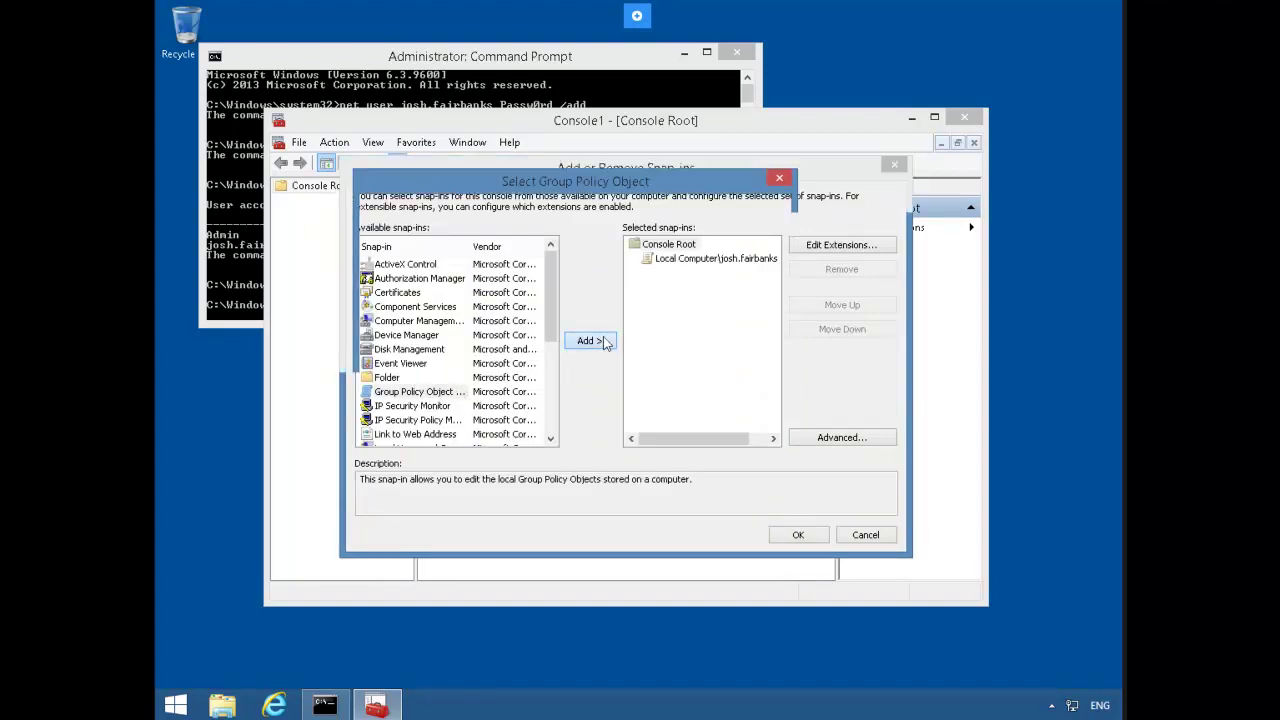
pyautogui.click(740, 411)
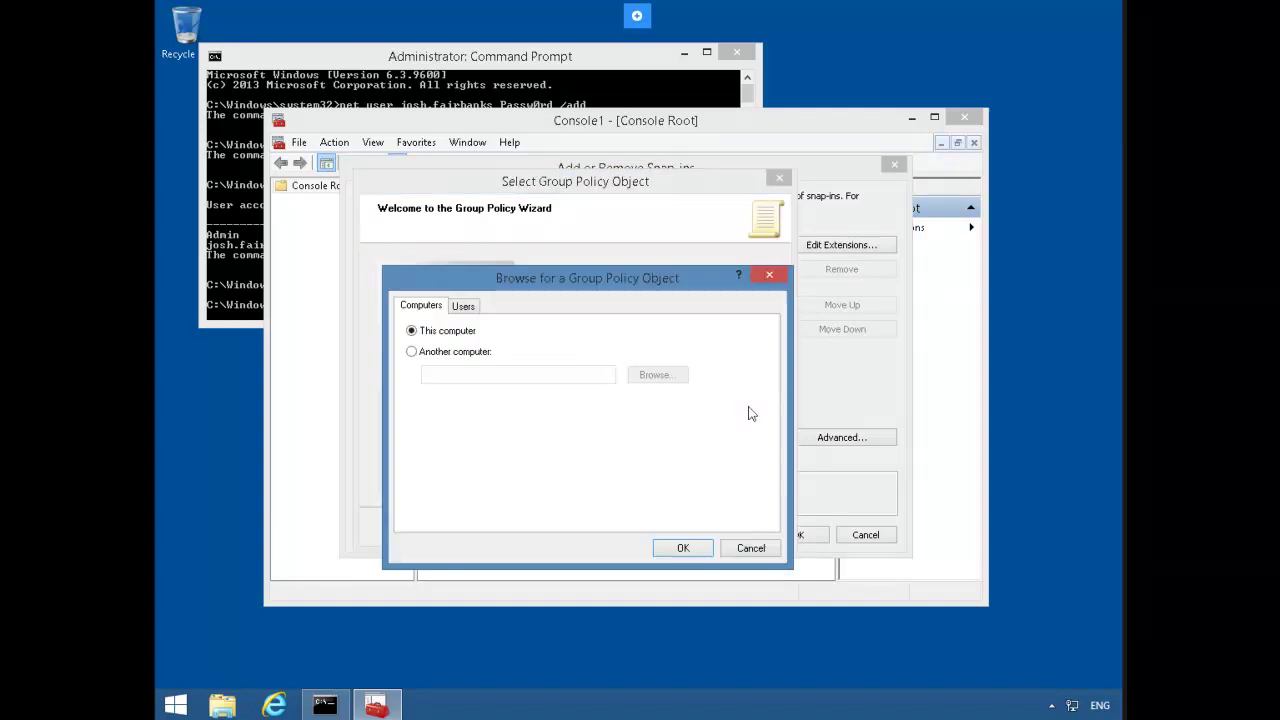
pyautogui.click(467, 306)
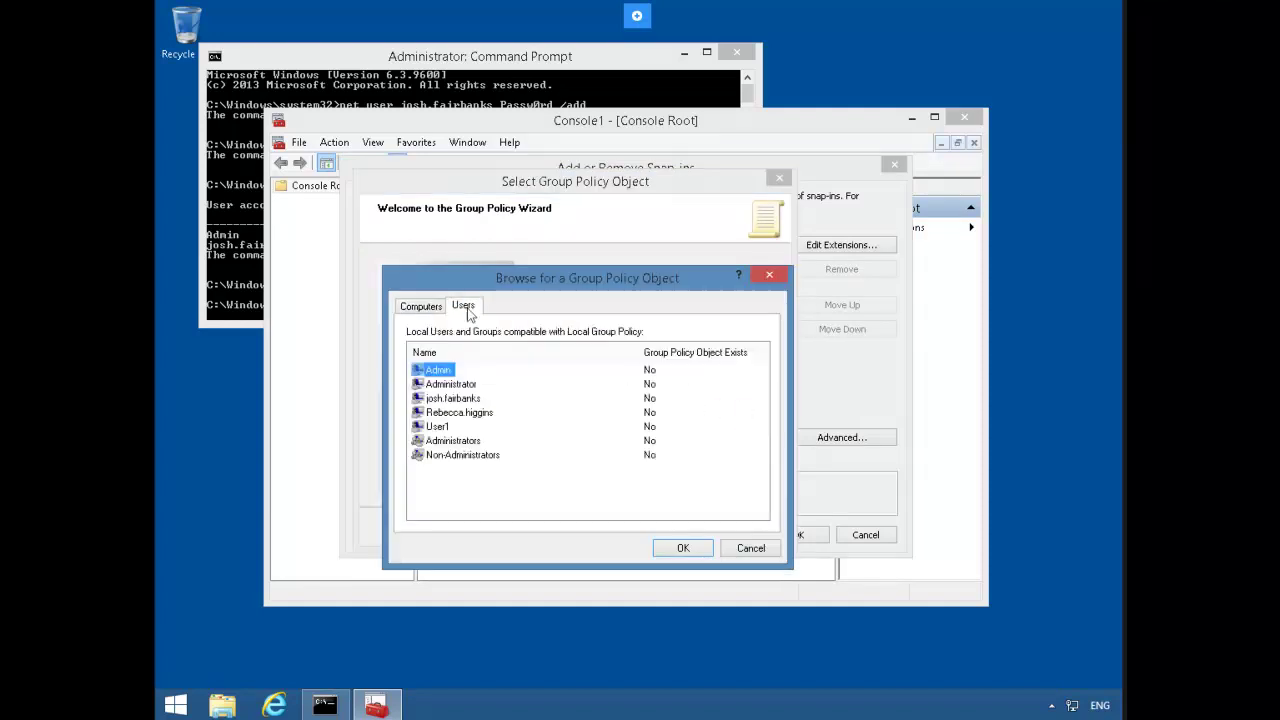
pyautogui.click(463, 412)
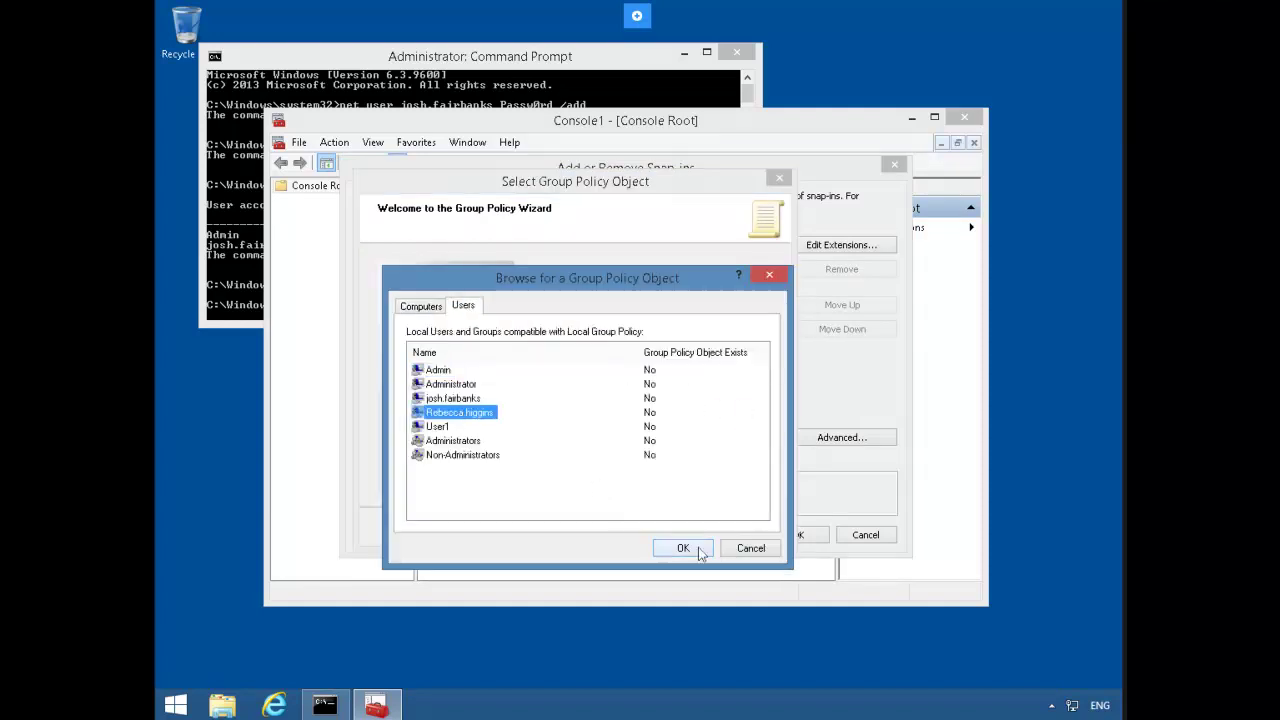
pyautogui.click(684, 548)
pyautogui.click(684, 528)
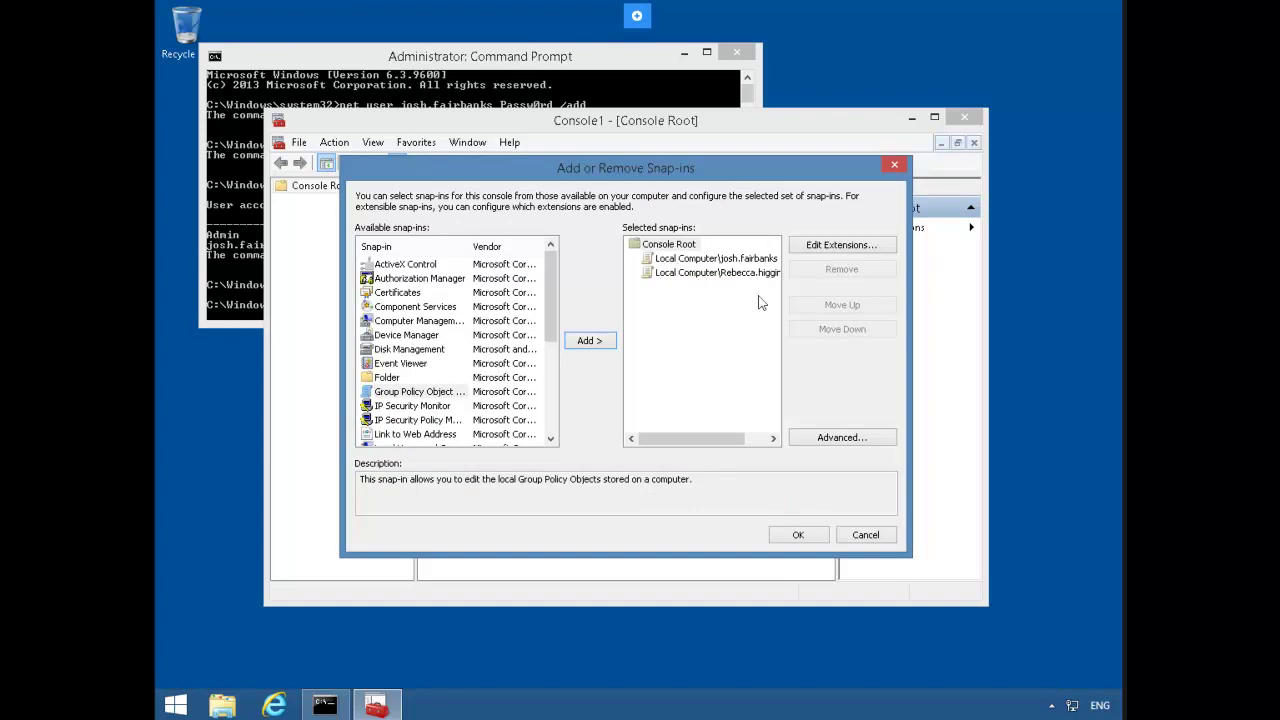
pyautogui.click(800, 535)
# - Set 'Hide and disable all items on the desktop' under Administrative Templates > Desktop to Enabled for the first user
pyautogui.click(283, 202)
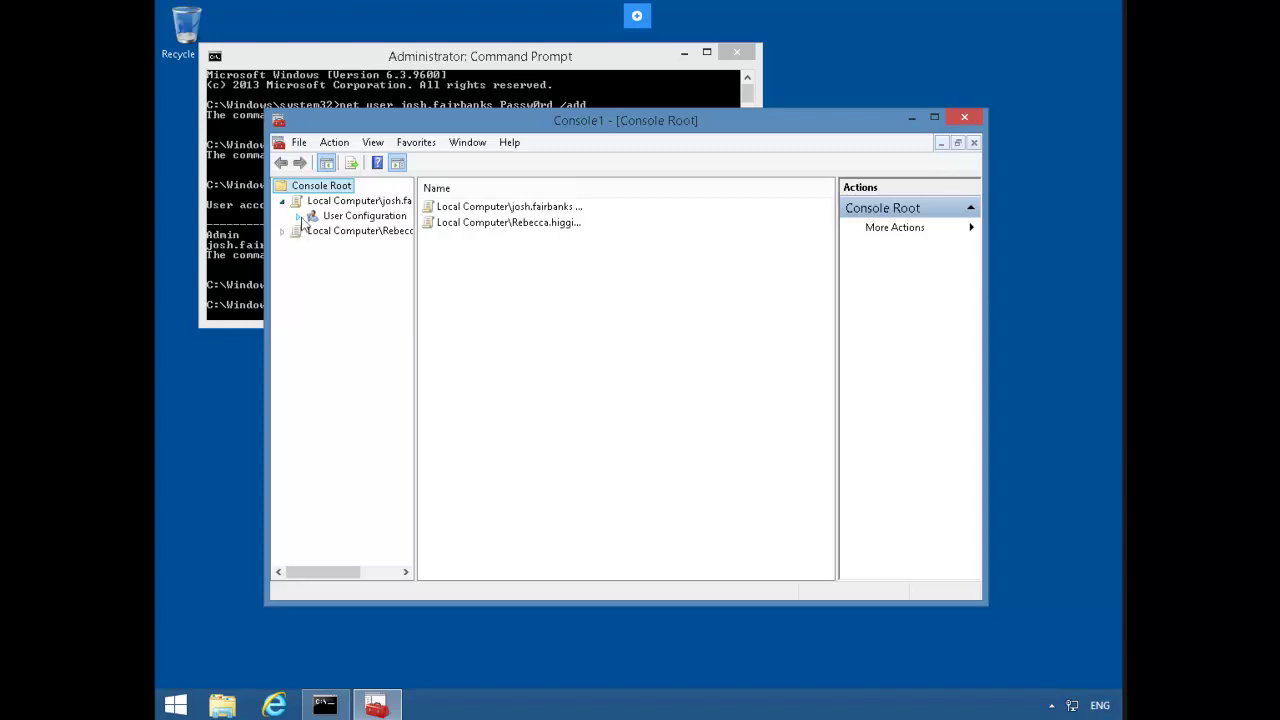
pyautogui.click(299, 217)
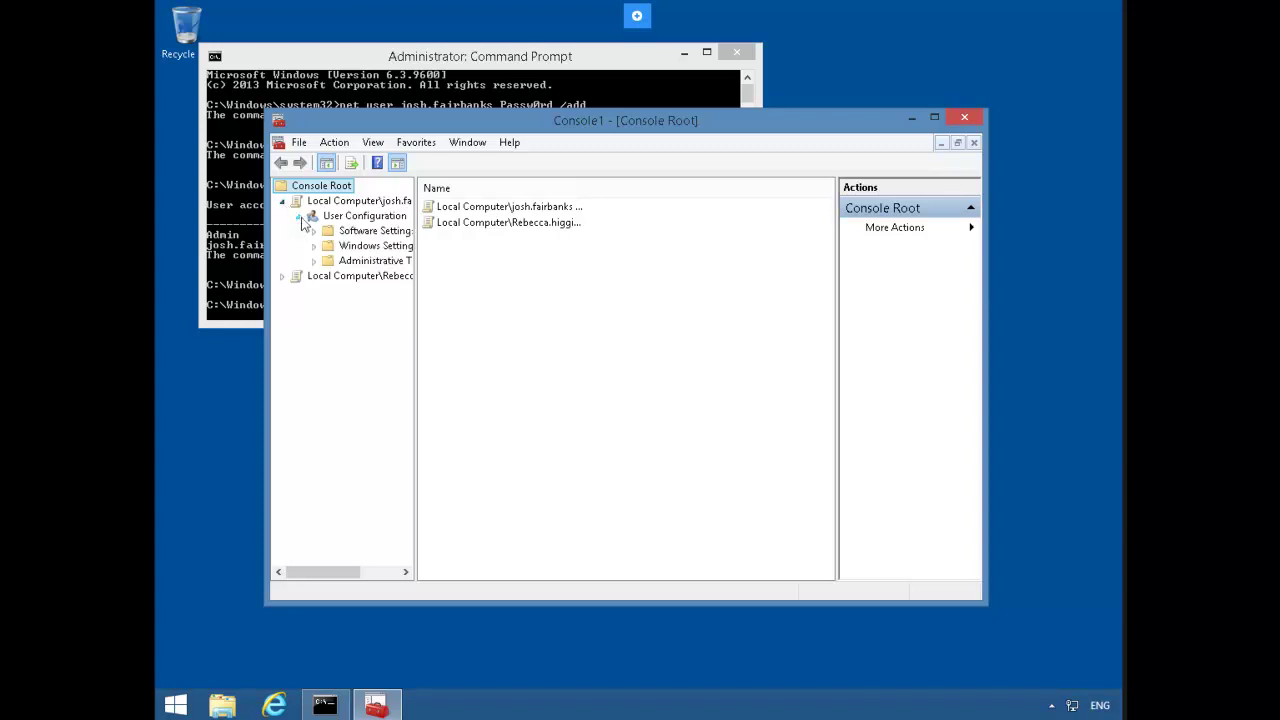
pyautogui.click(314, 261)
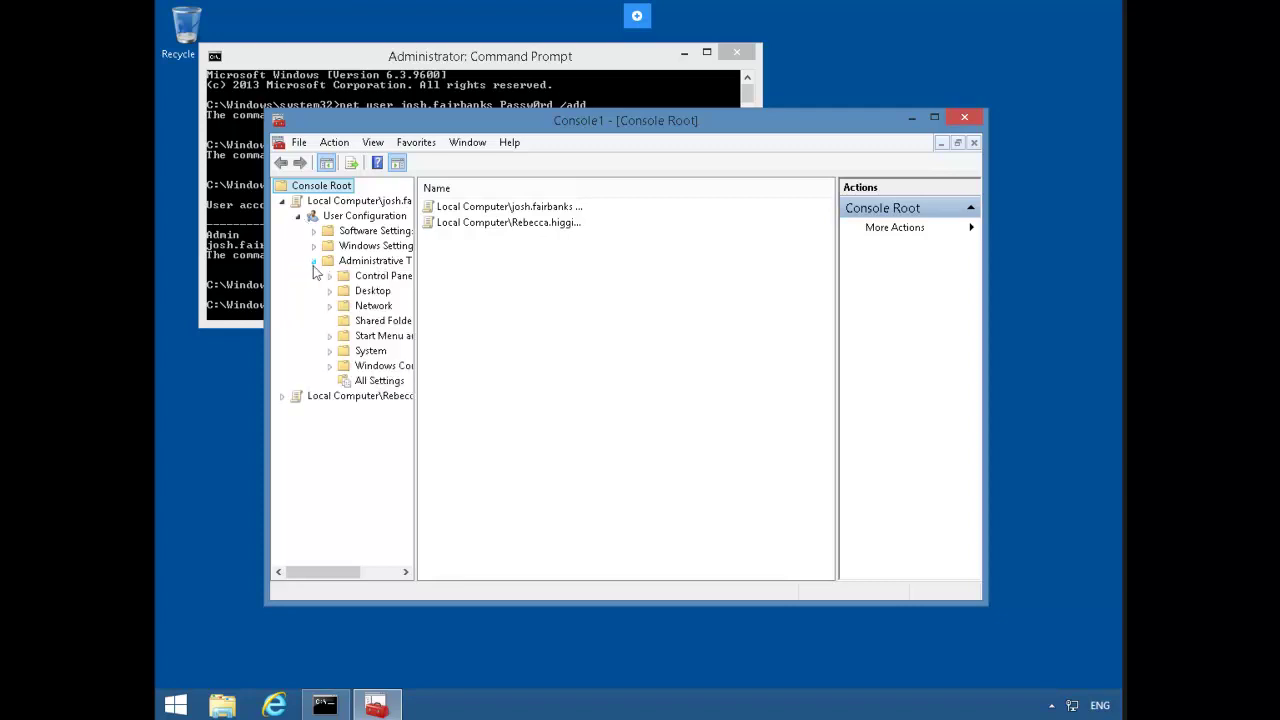
pyautogui.click(329, 291)
pyautogui.click(370, 291)
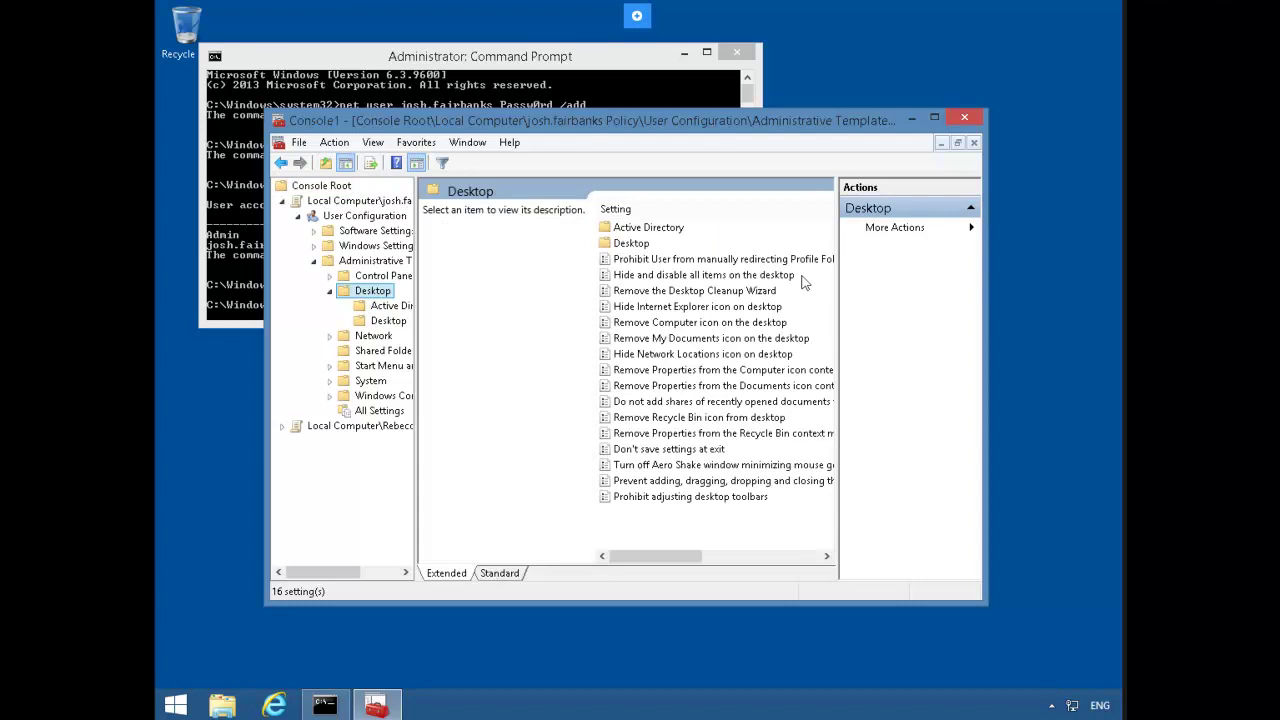
pyautogui.click(802, 278)
pyautogui.rightClick(803, 278)
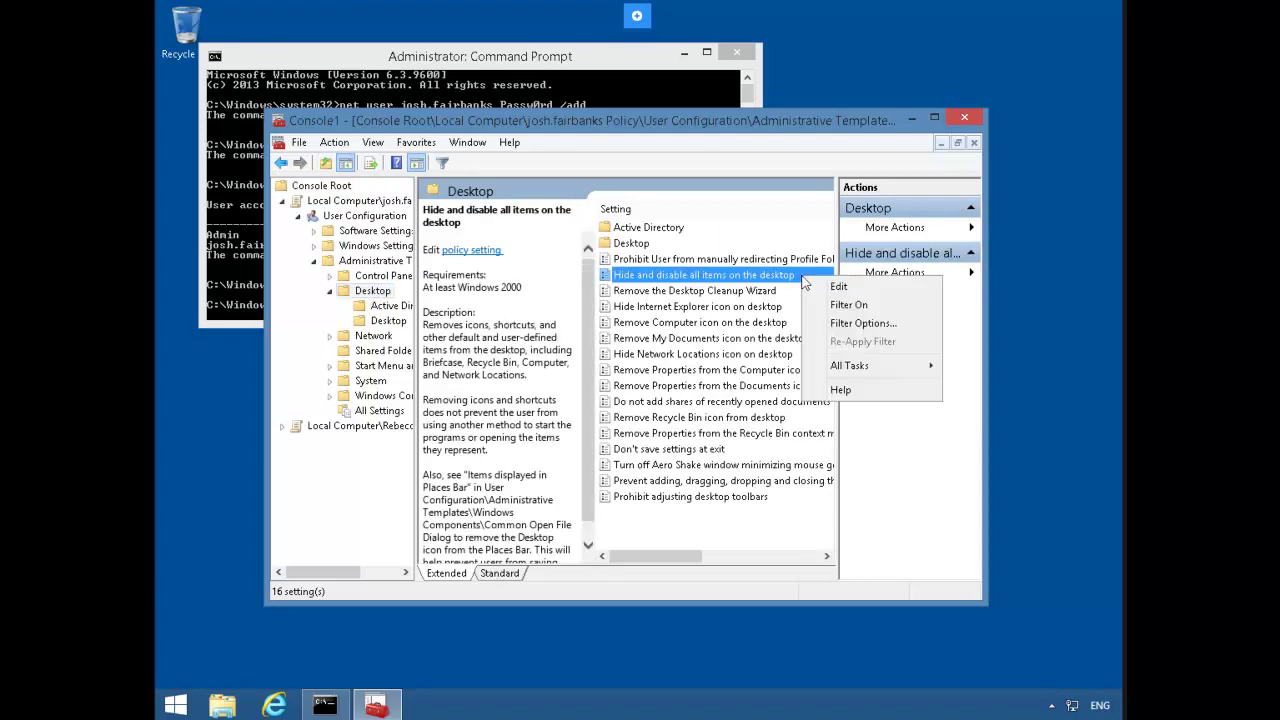
pyautogui.click(850, 289)
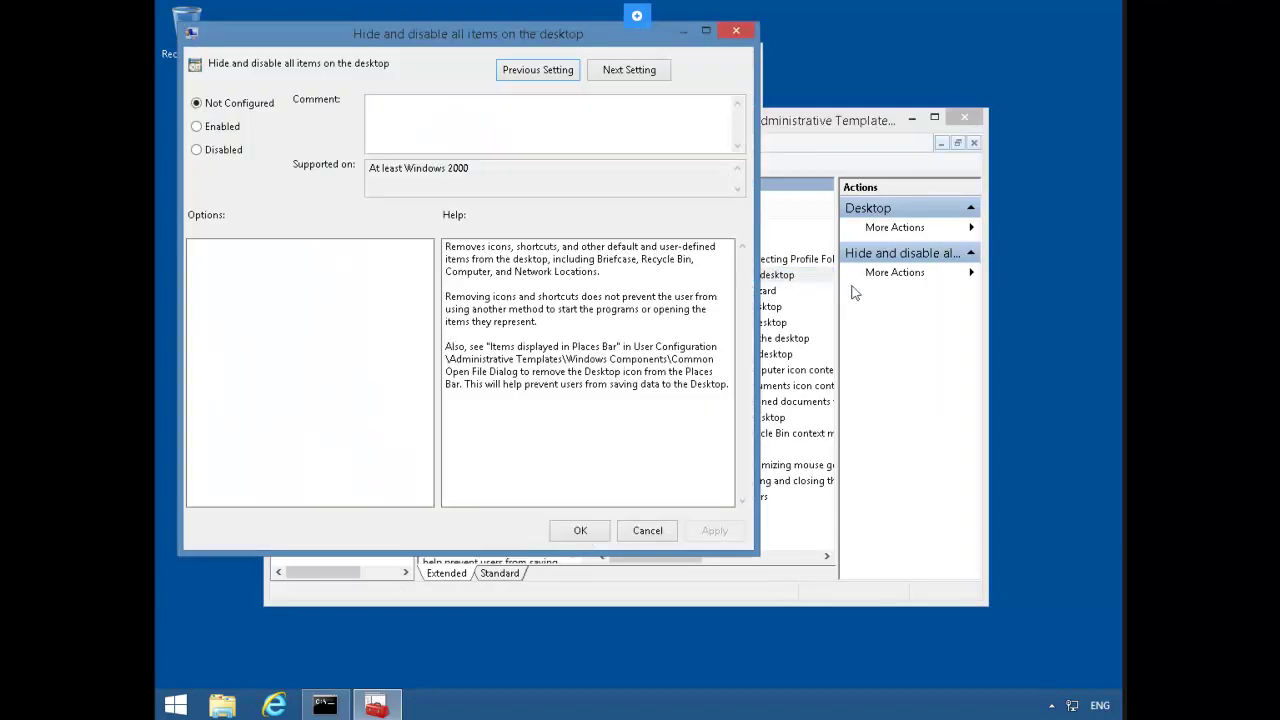
pyautogui.click(214, 130)
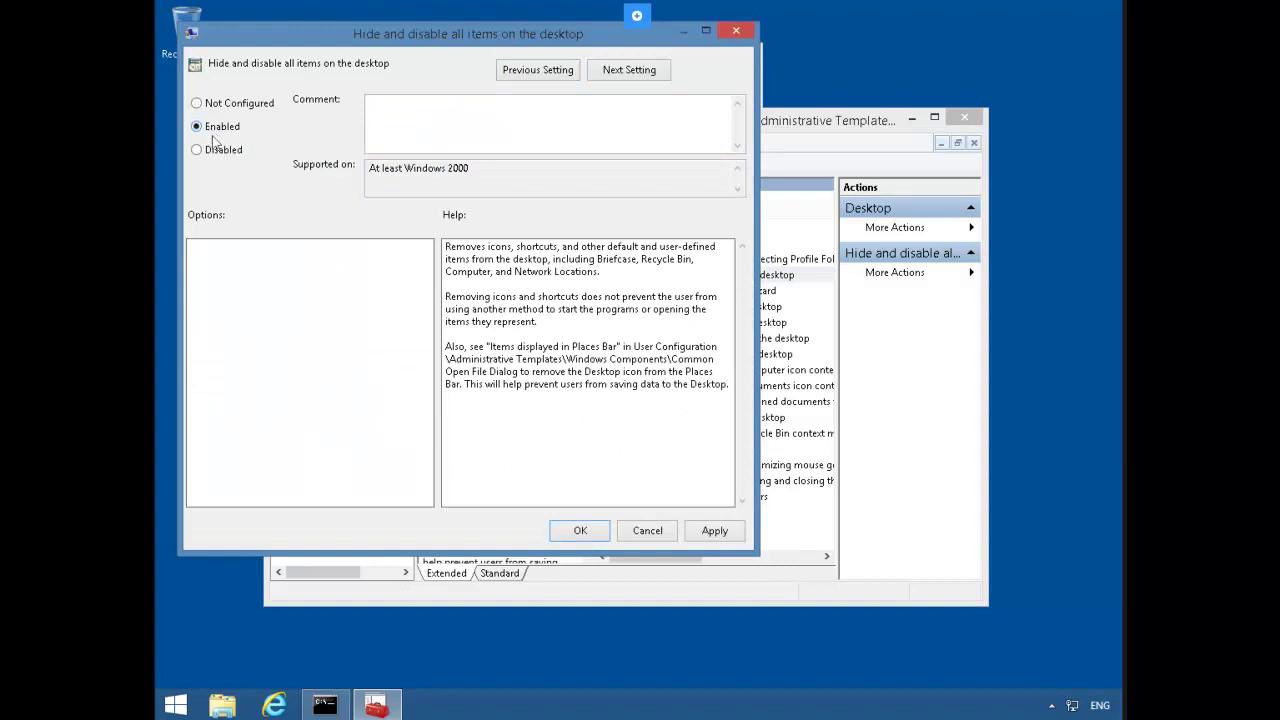
pyautogui.click(580, 532)
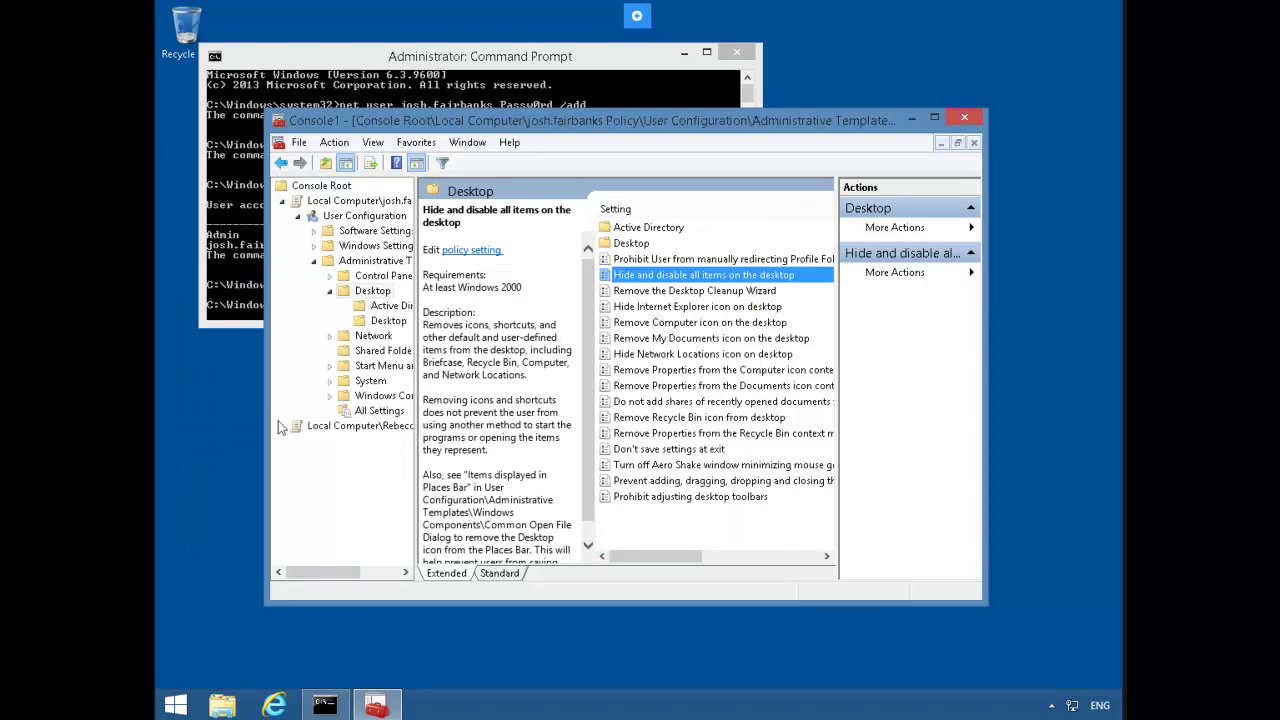
# - Set 'Lock the Taskbar' under Start Menu and Taskbar to Enabled in the second user's policy
pyautogui.click(282, 426)
pyautogui.click(298, 441)
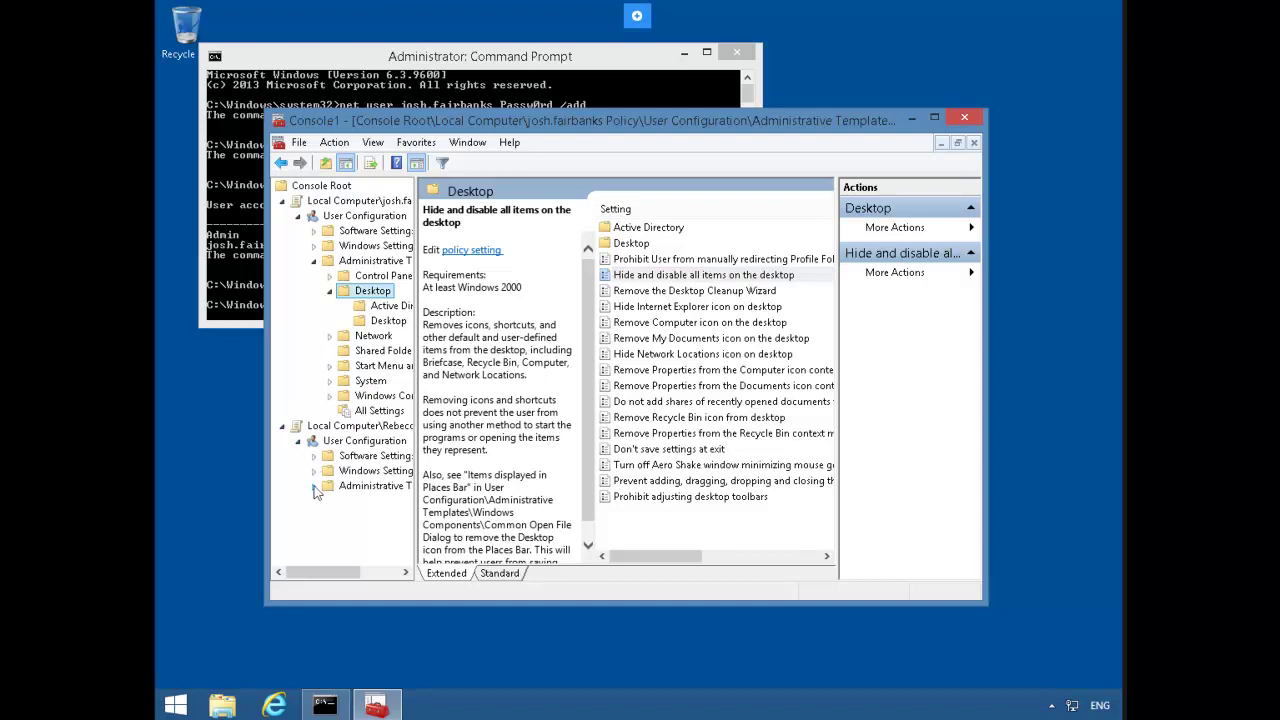
pyautogui.click(313, 485)
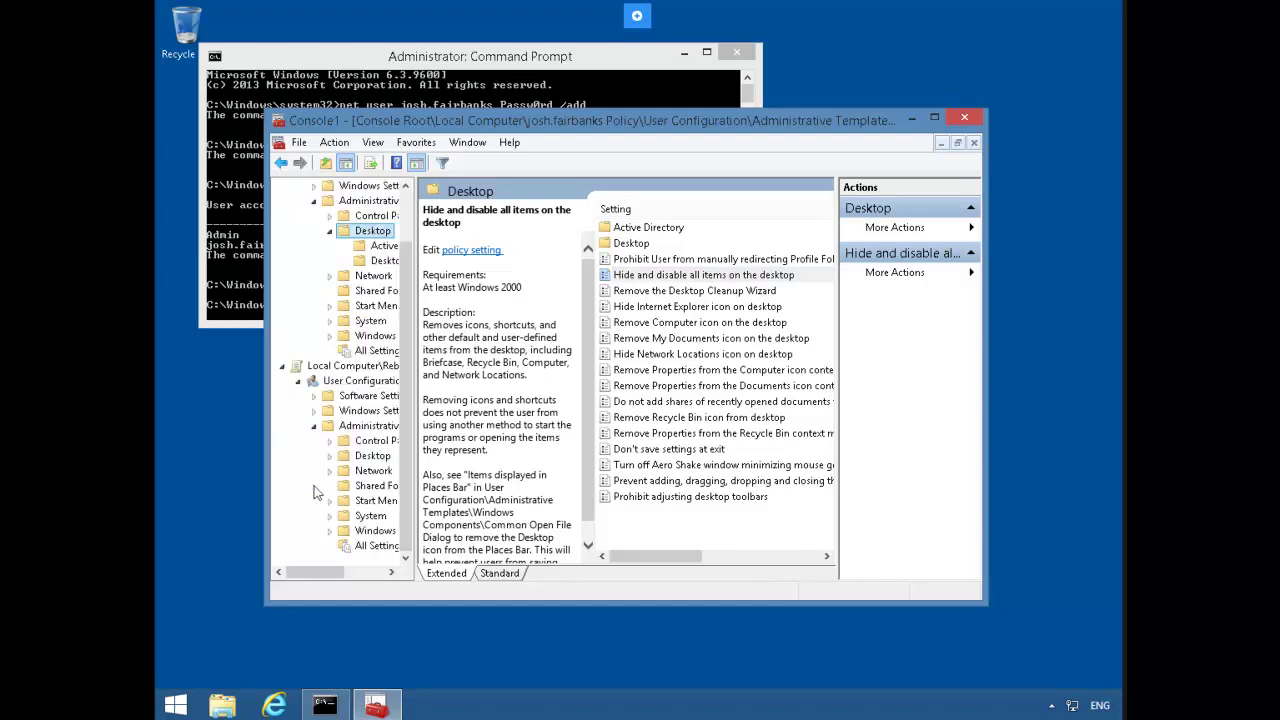
pyautogui.click(330, 501)
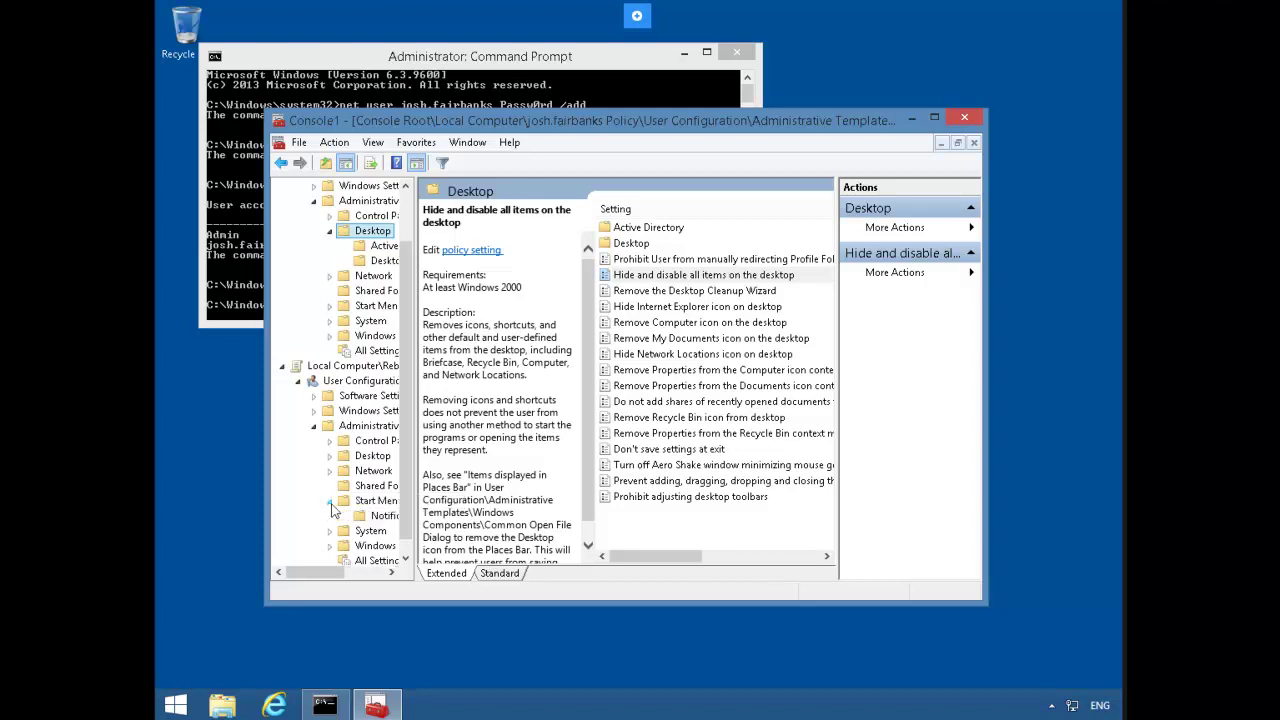
pyautogui.click(358, 503)
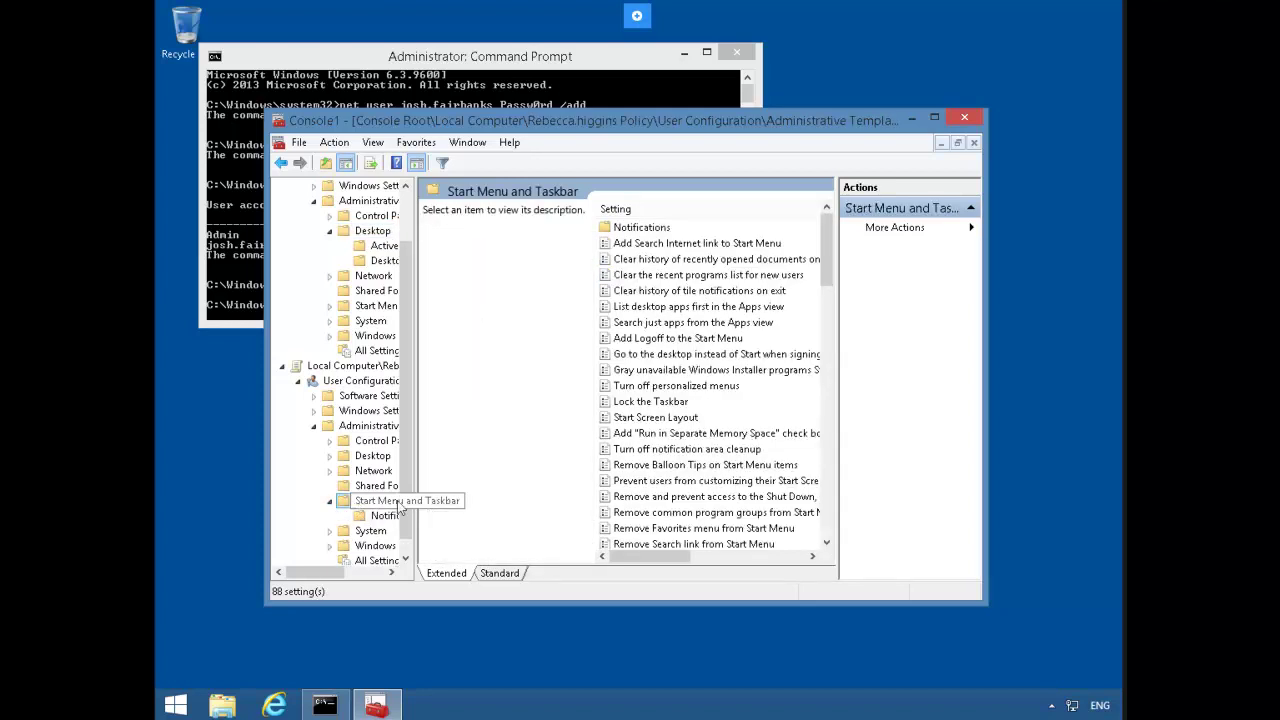
pyautogui.click(723, 404)
pyautogui.rightClick(723, 404)
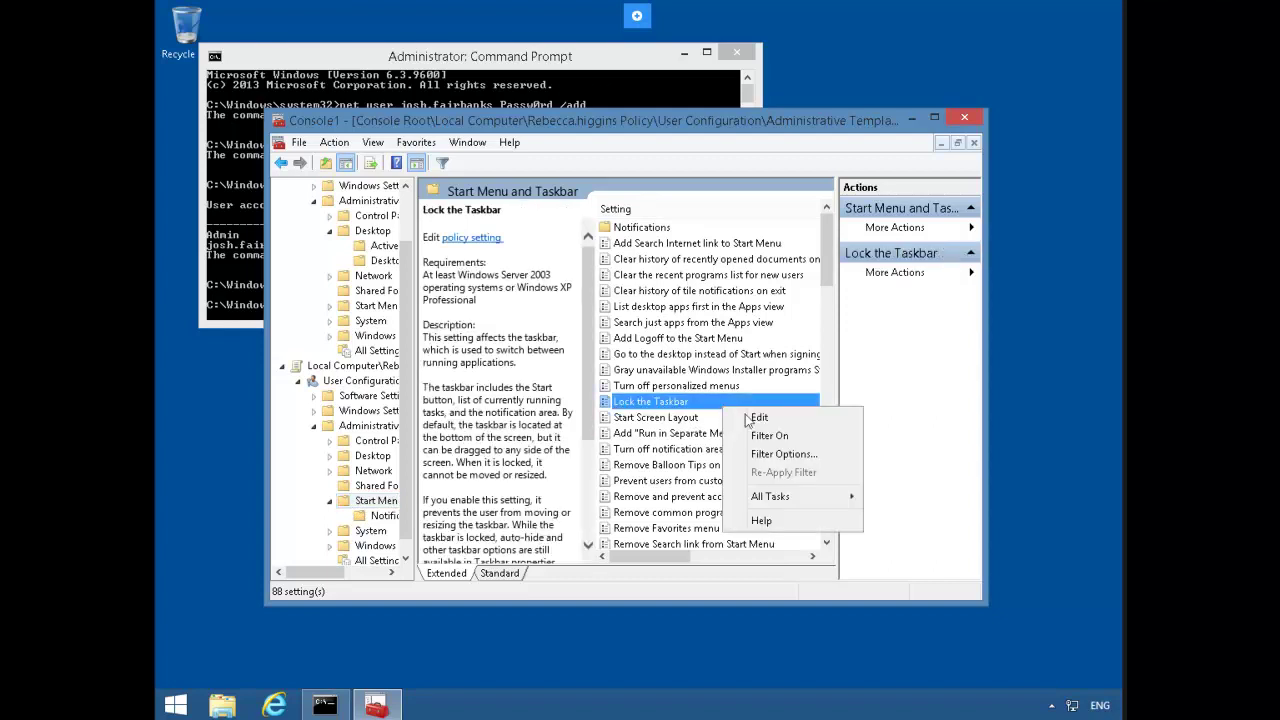
pyautogui.click(772, 420)
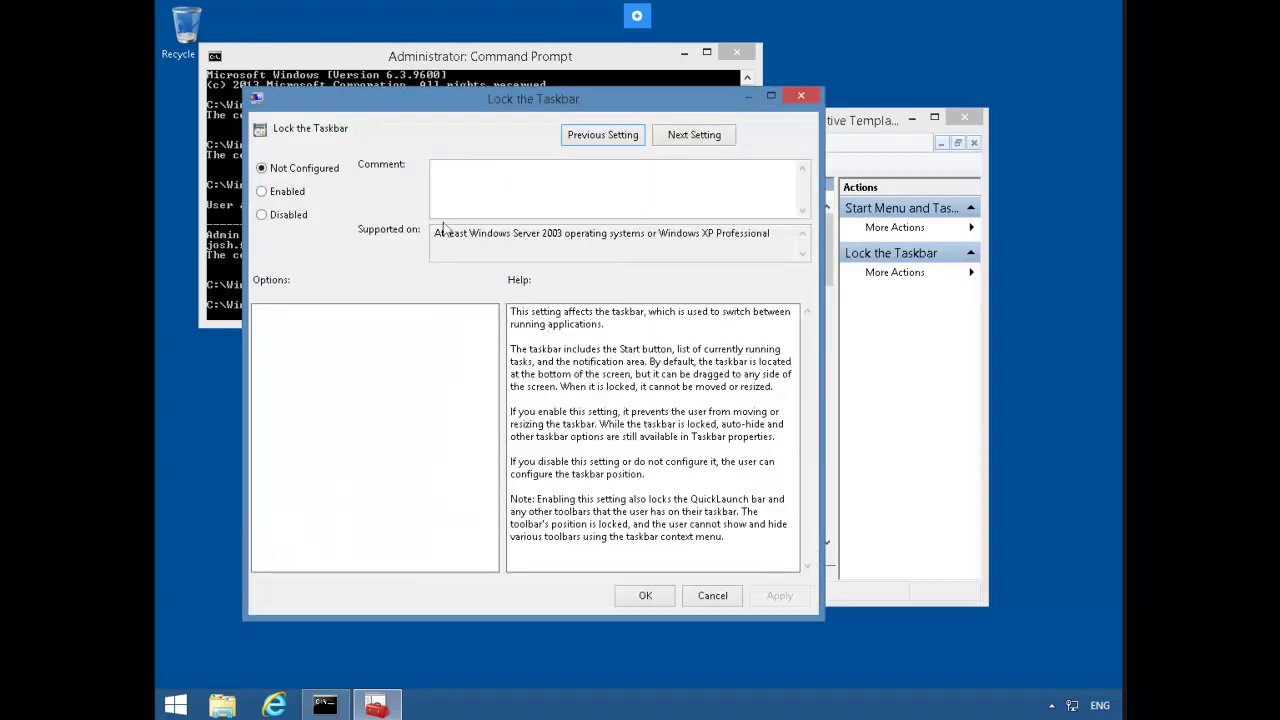
pyautogui.click(264, 192)
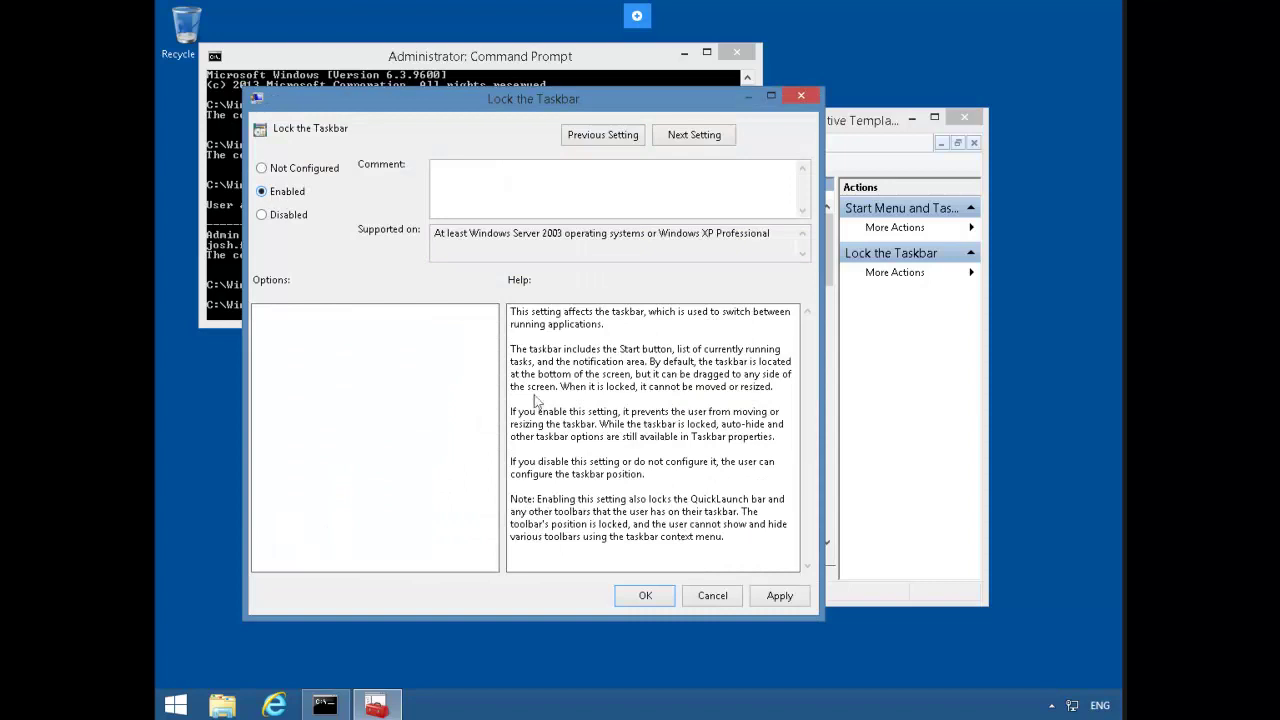
pyautogui.click(643, 595)
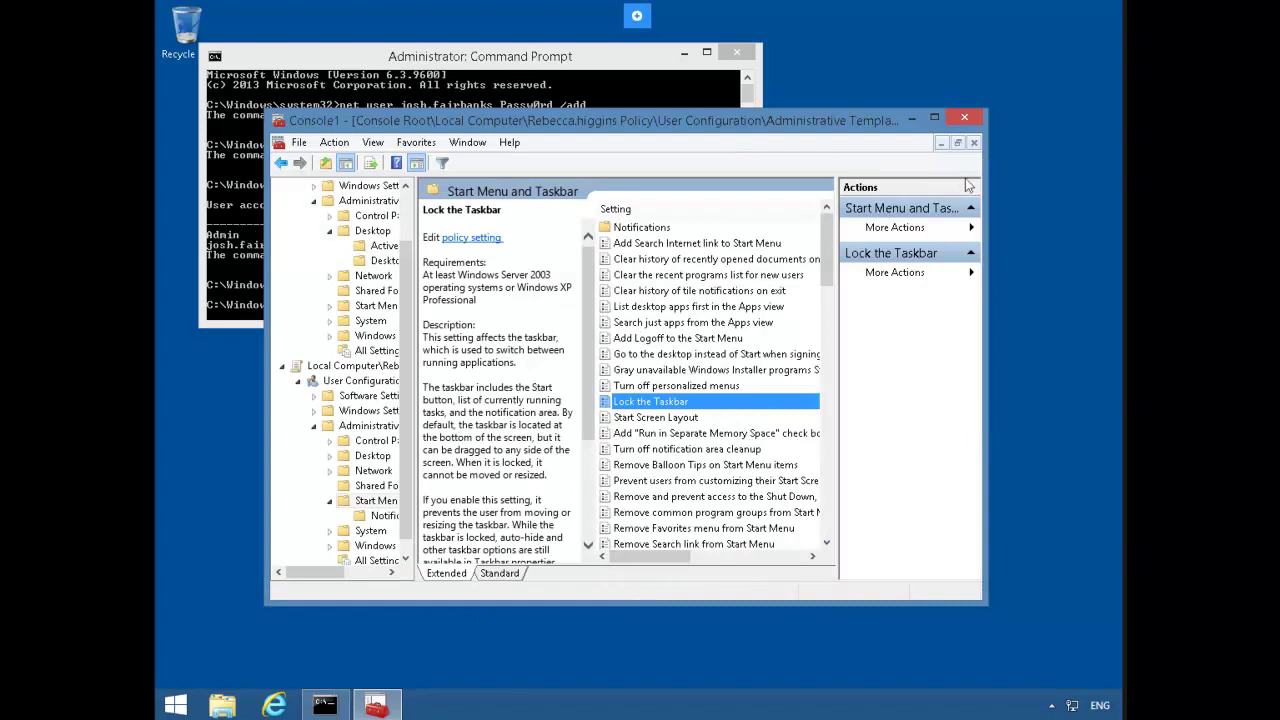
# - Close the console, saving it as Console1
pyautogui.click(965, 116)
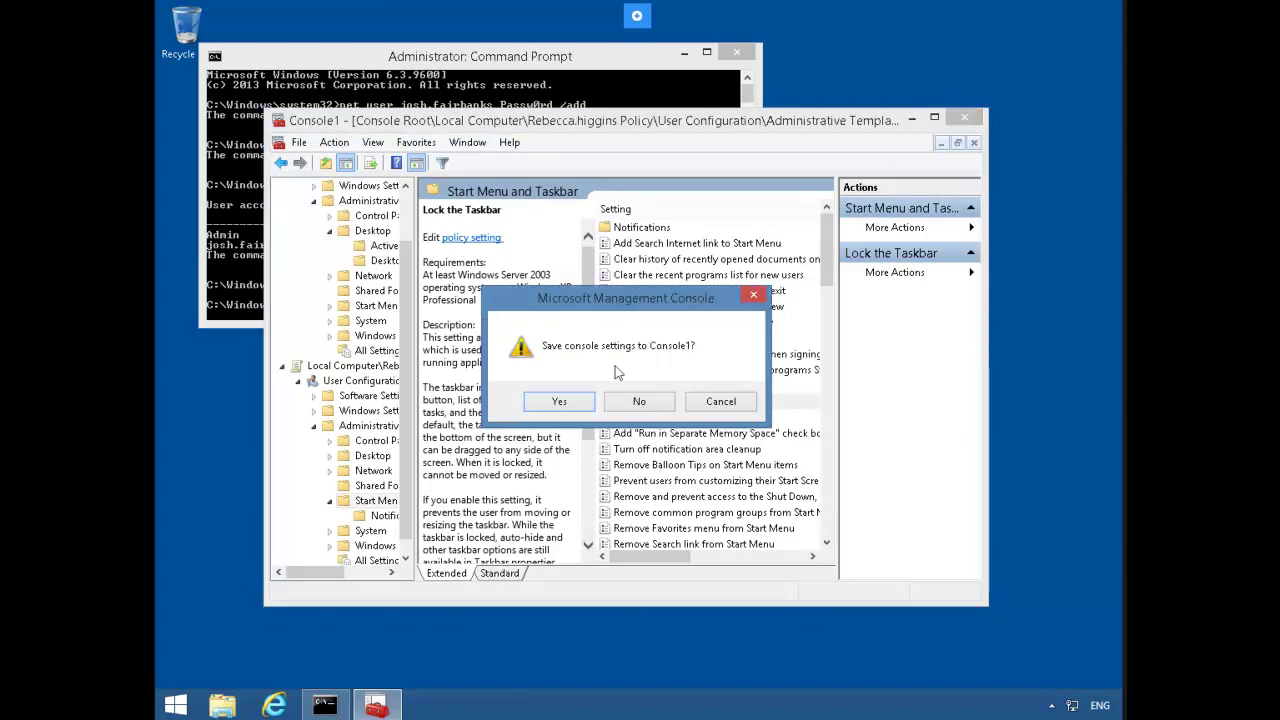
pyautogui.click(560, 402)
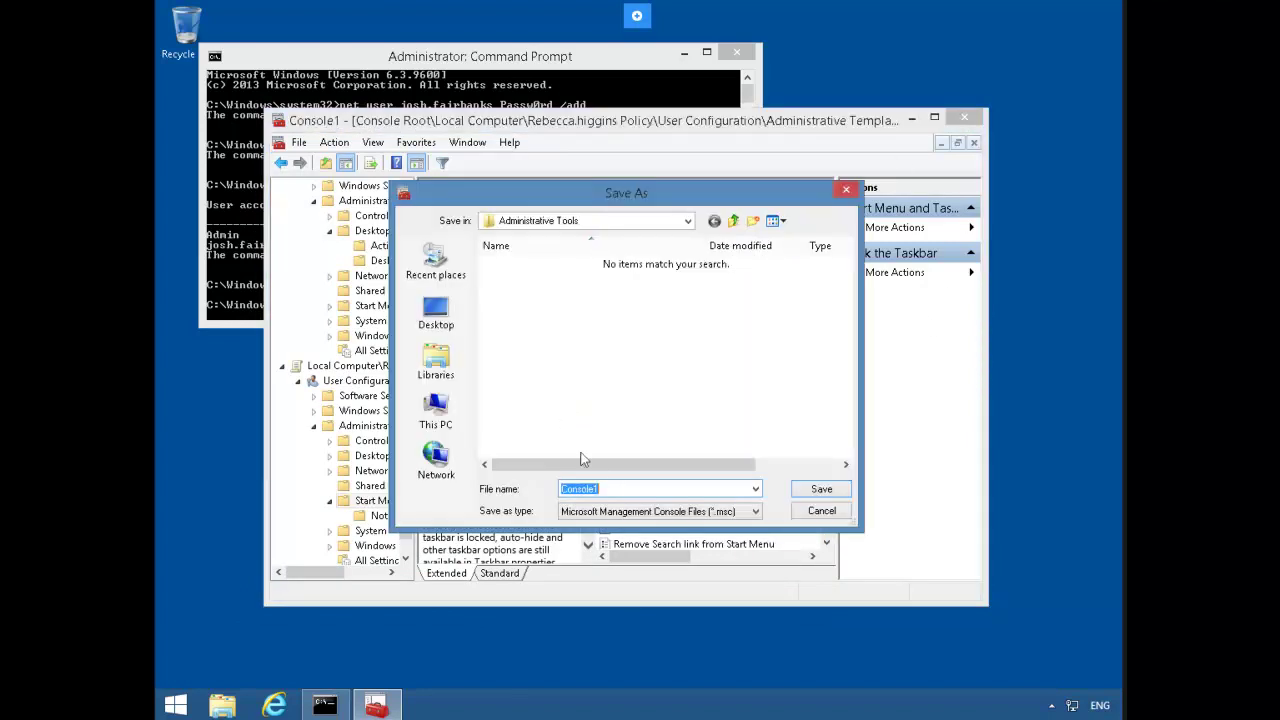
pyautogui.click(824, 490)
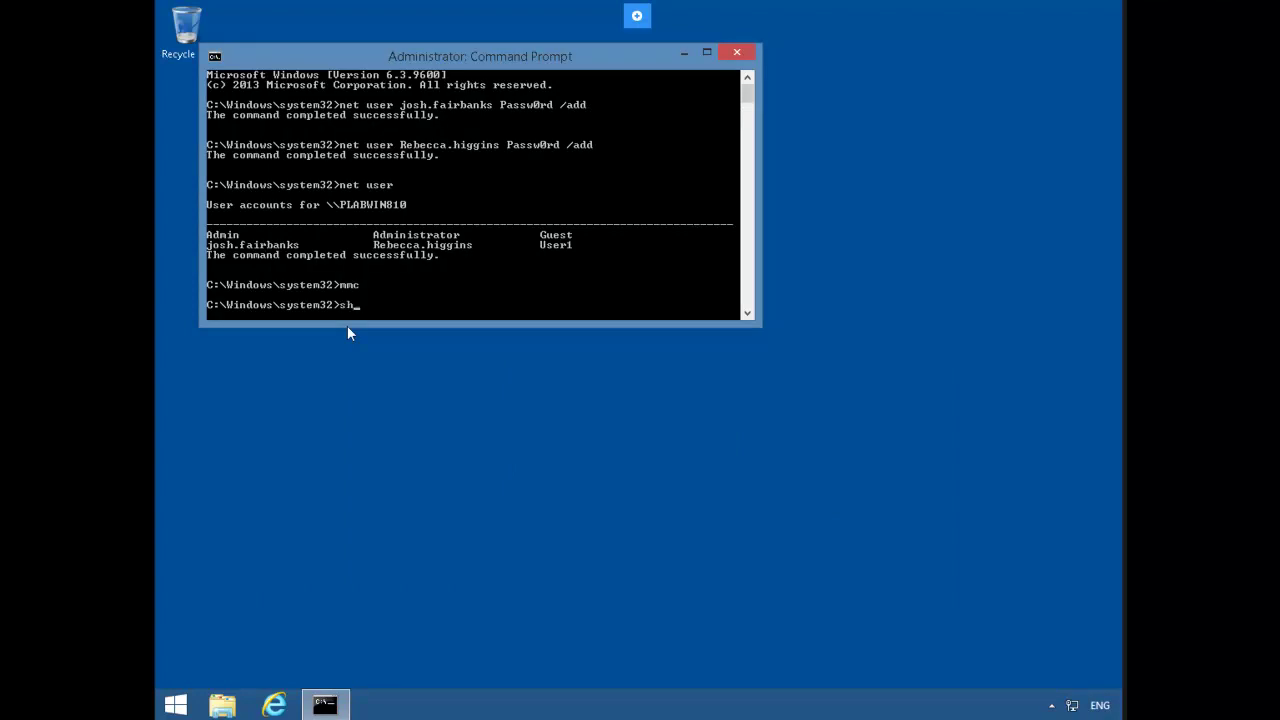
# - Sign the administrator out of Windows with shutdown /l
pyautogui.write('shutdown /l')
pyautogui.press('Return')
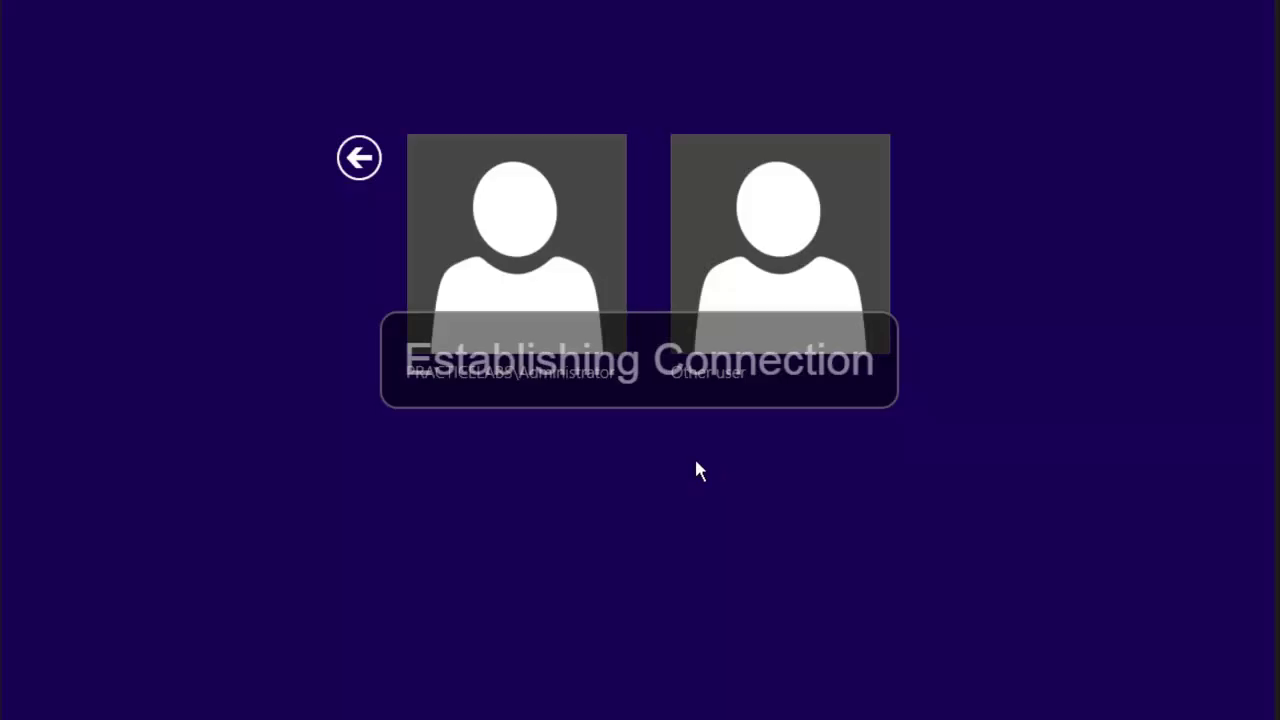
# - Sign in locally as the first test user, accept the BGInfo licence, and start signing out
pyautogui.click(769, 248)
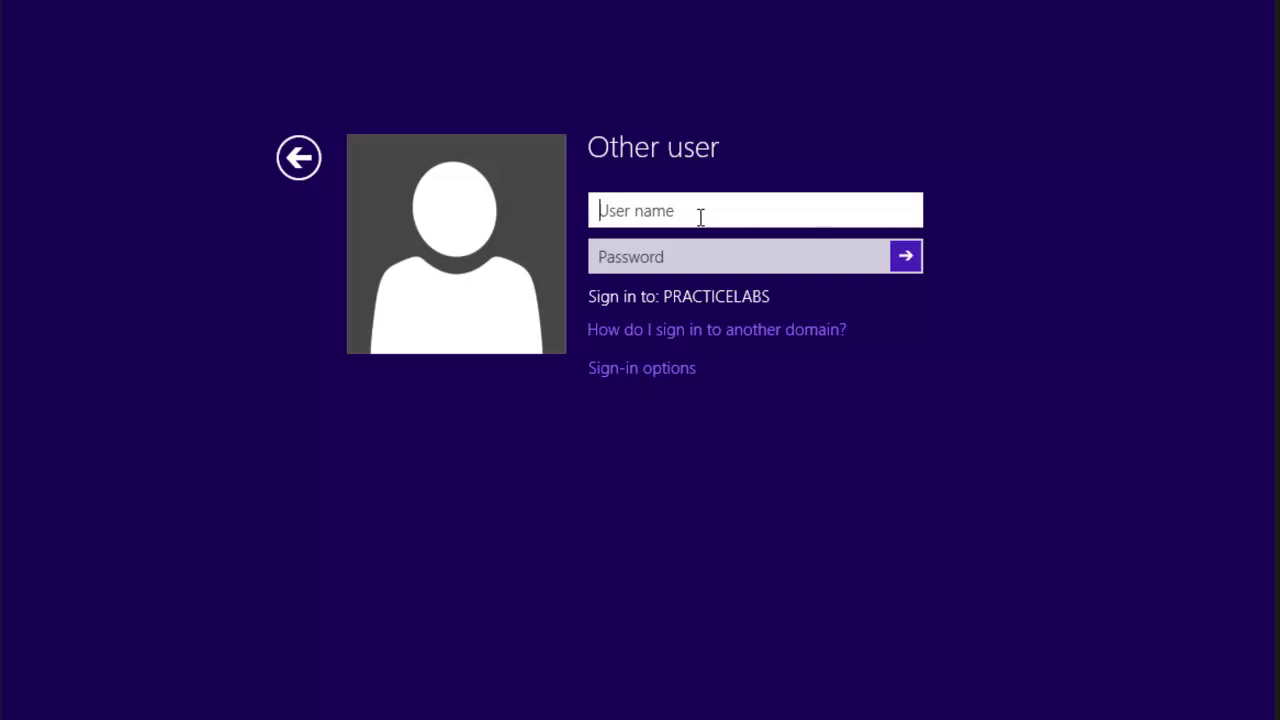
pyautogui.write('.\\')
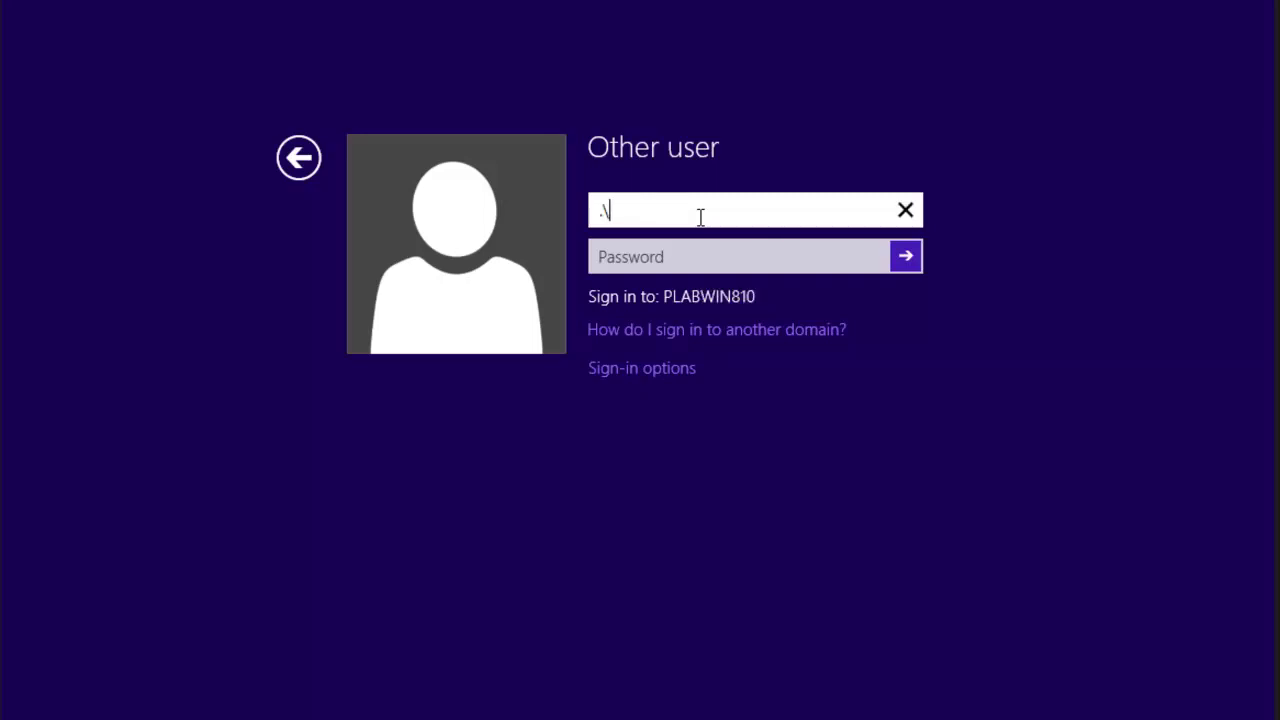
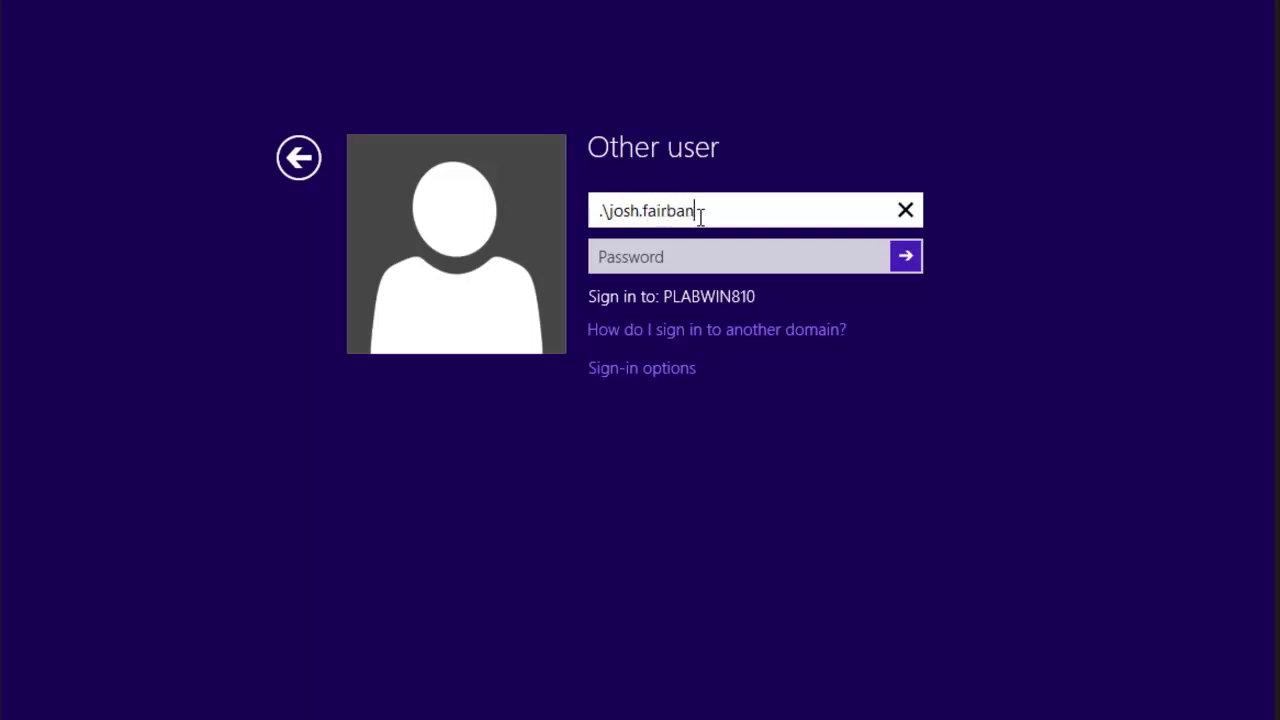
pyautogui.press('Tab')
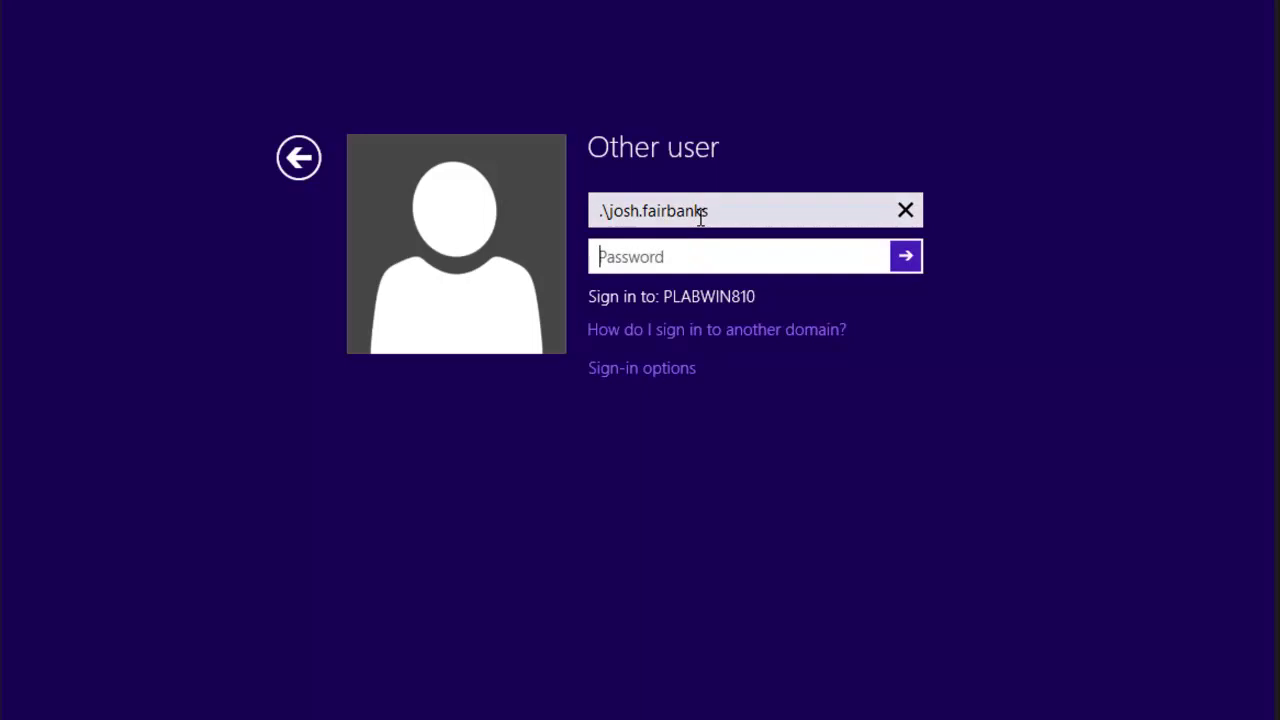
pyautogui.write('*****')
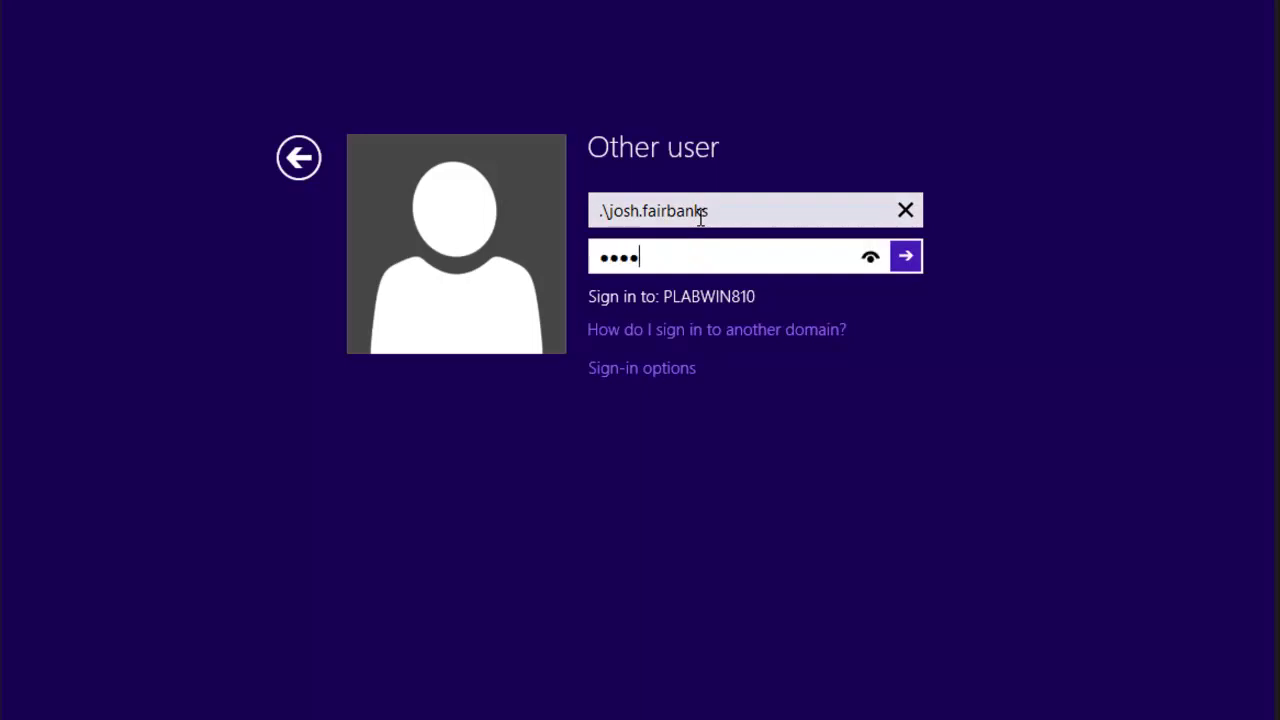
pyautogui.write('***')
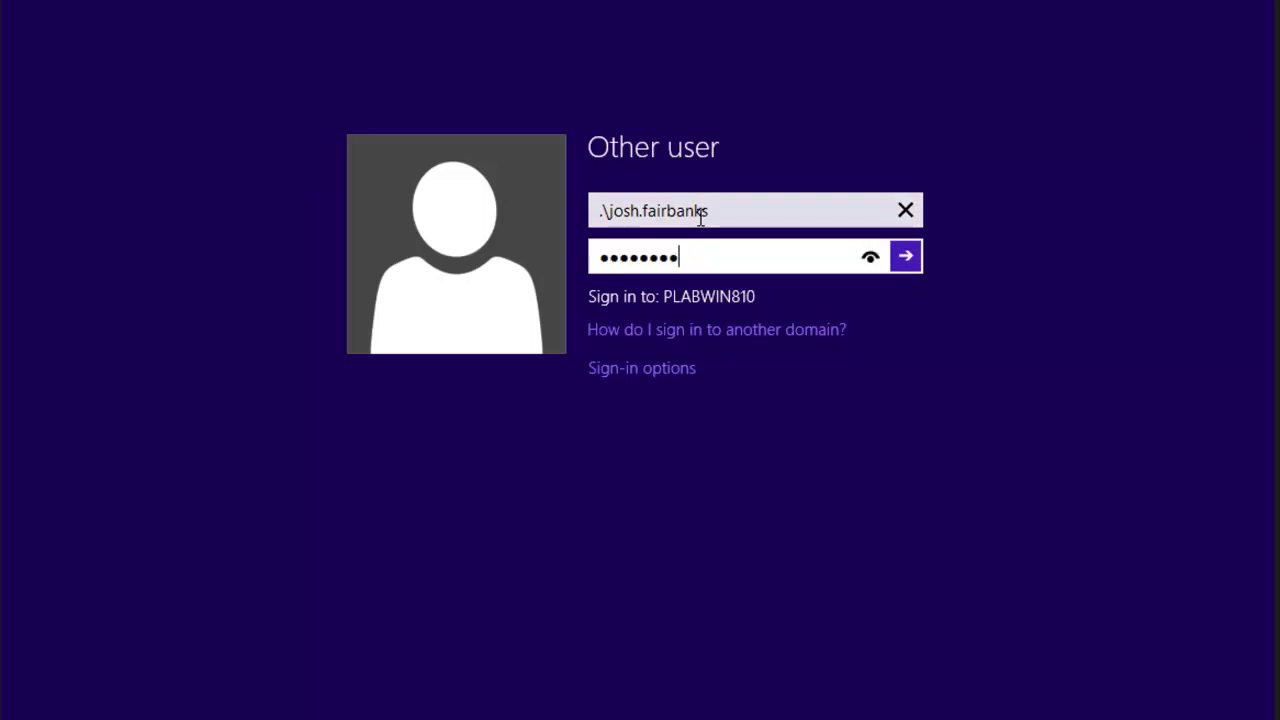
pyautogui.press('Return')
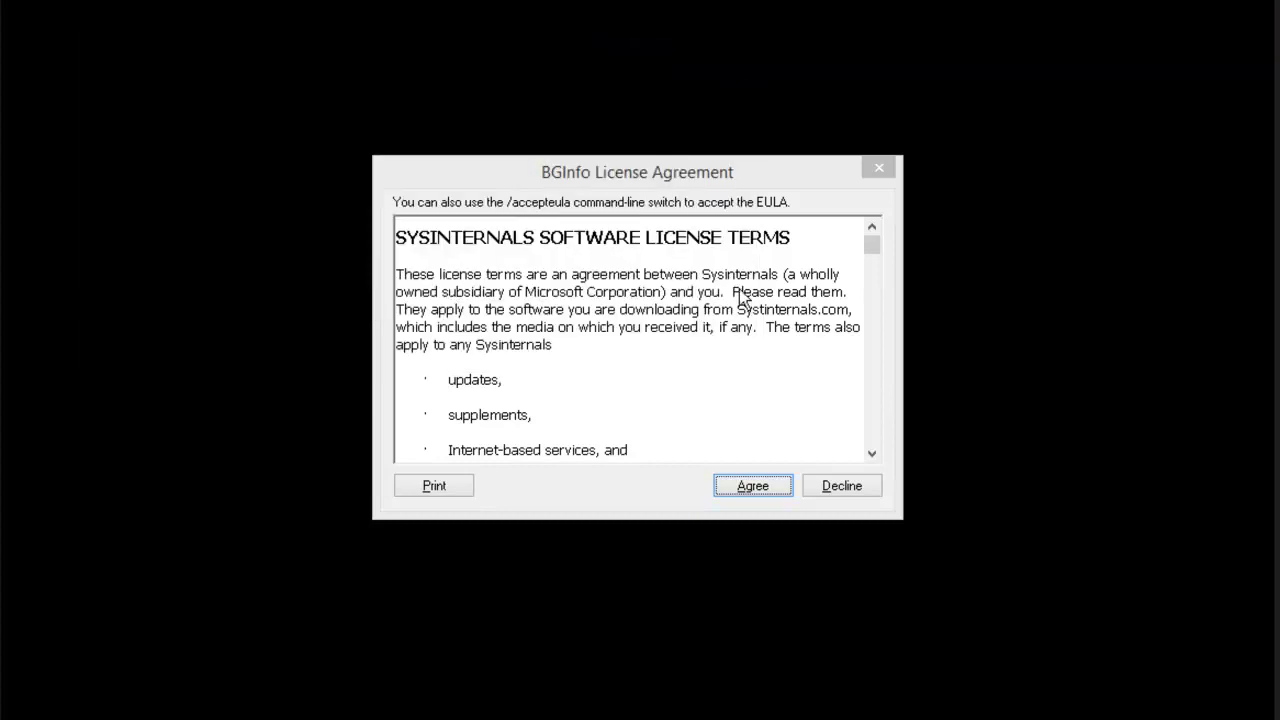
pyautogui.click(752, 486)
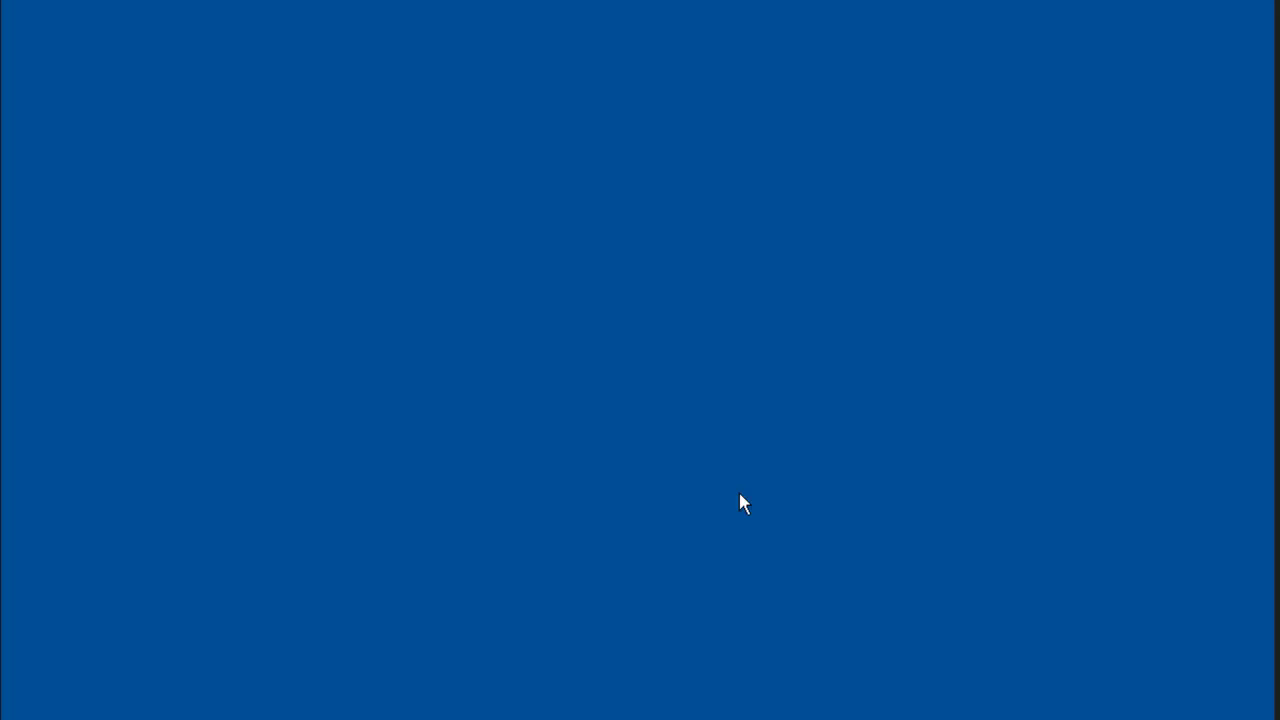
pyautogui.press('super+x')
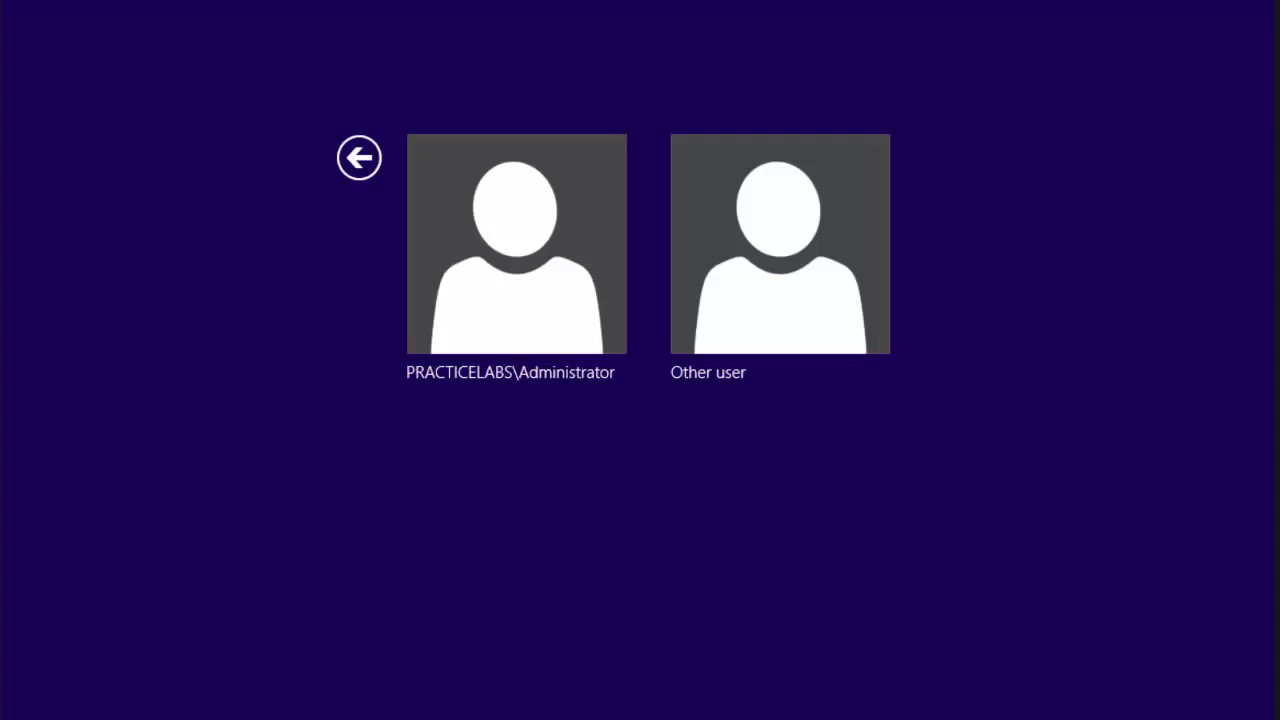
# - Sign in locally as the second test user and accept the BGInfo licence terms
pyautogui.click(775, 275)
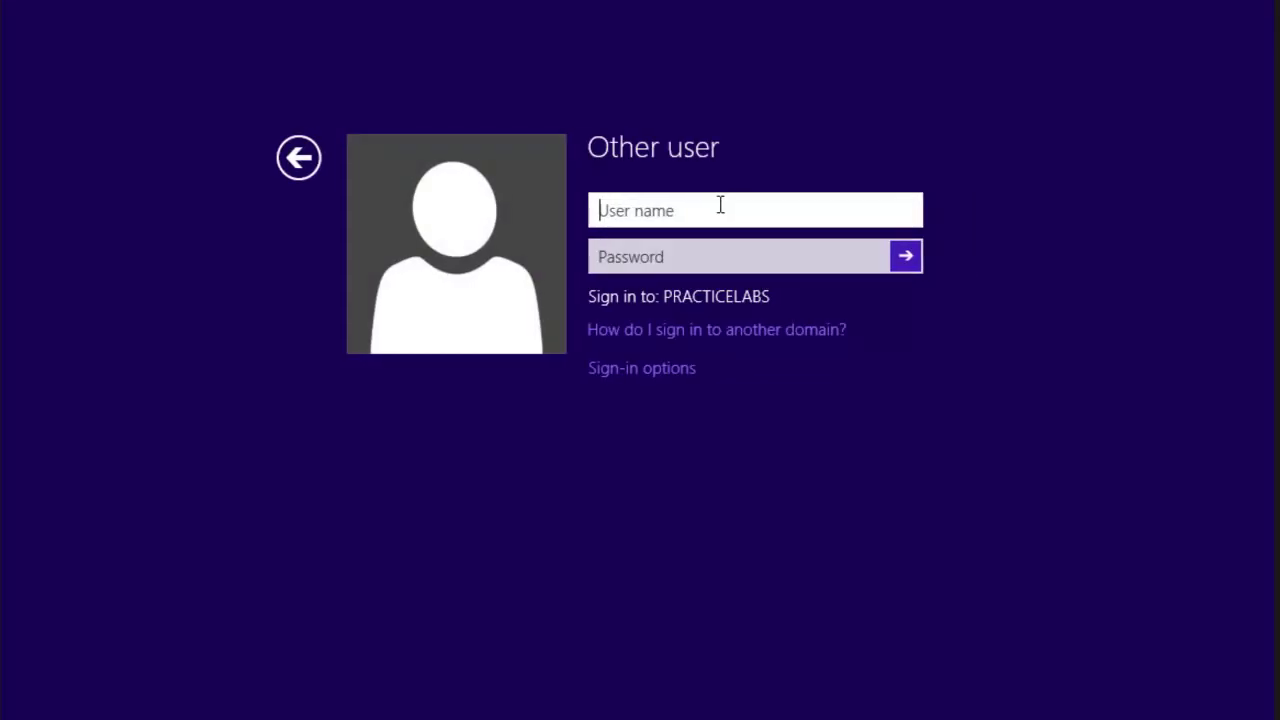
pyautogui.write('.')
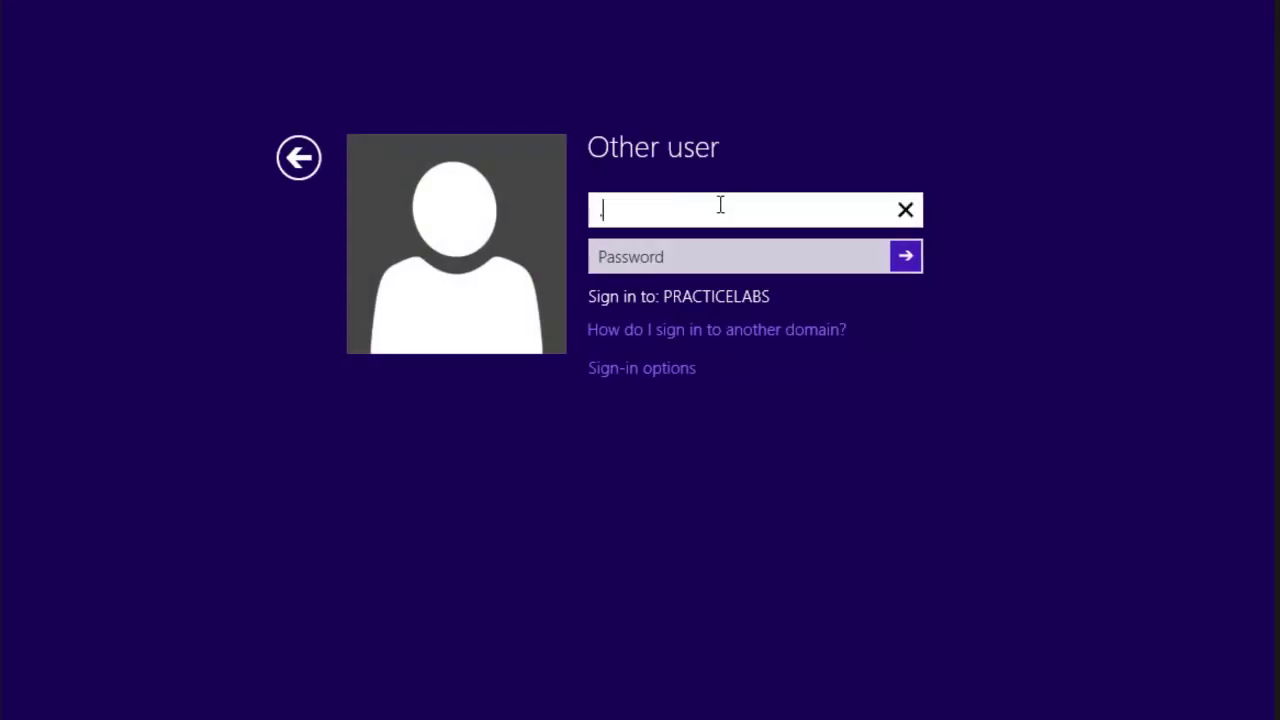
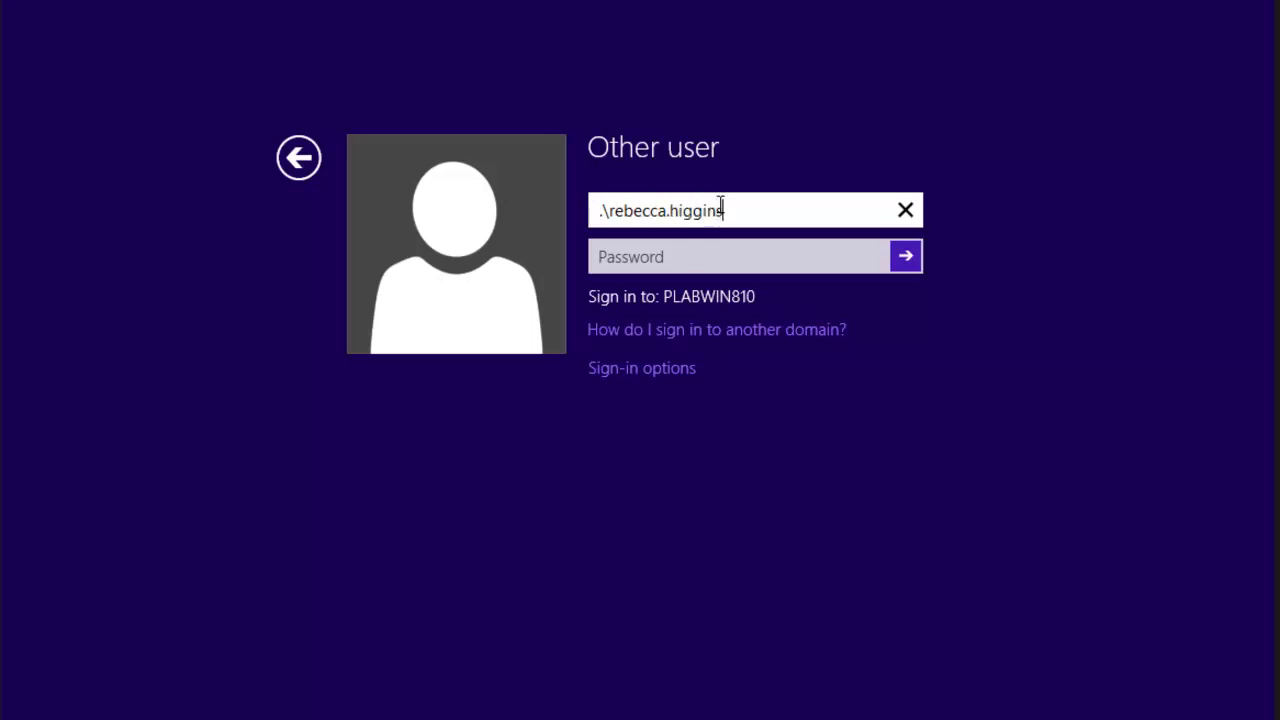
pyautogui.press('Tab')
pyautogui.write('•••••')
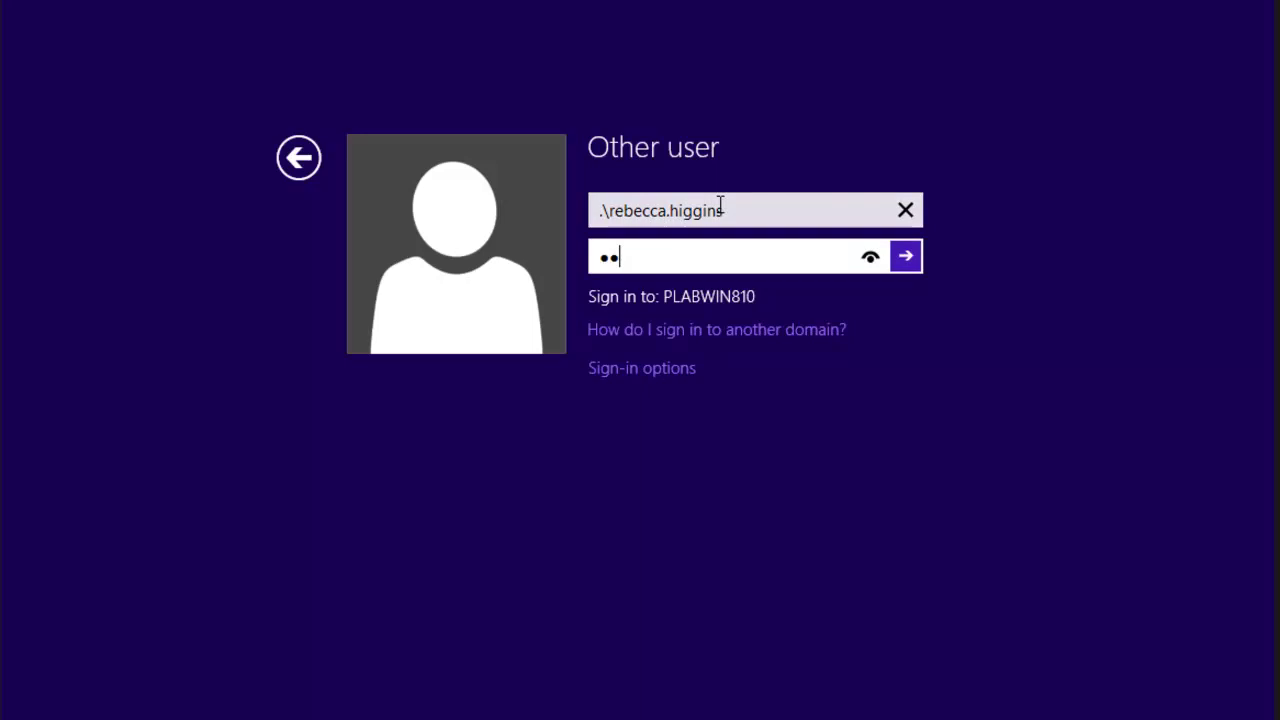
pyautogui.write('•••')
pyautogui.press('Return')
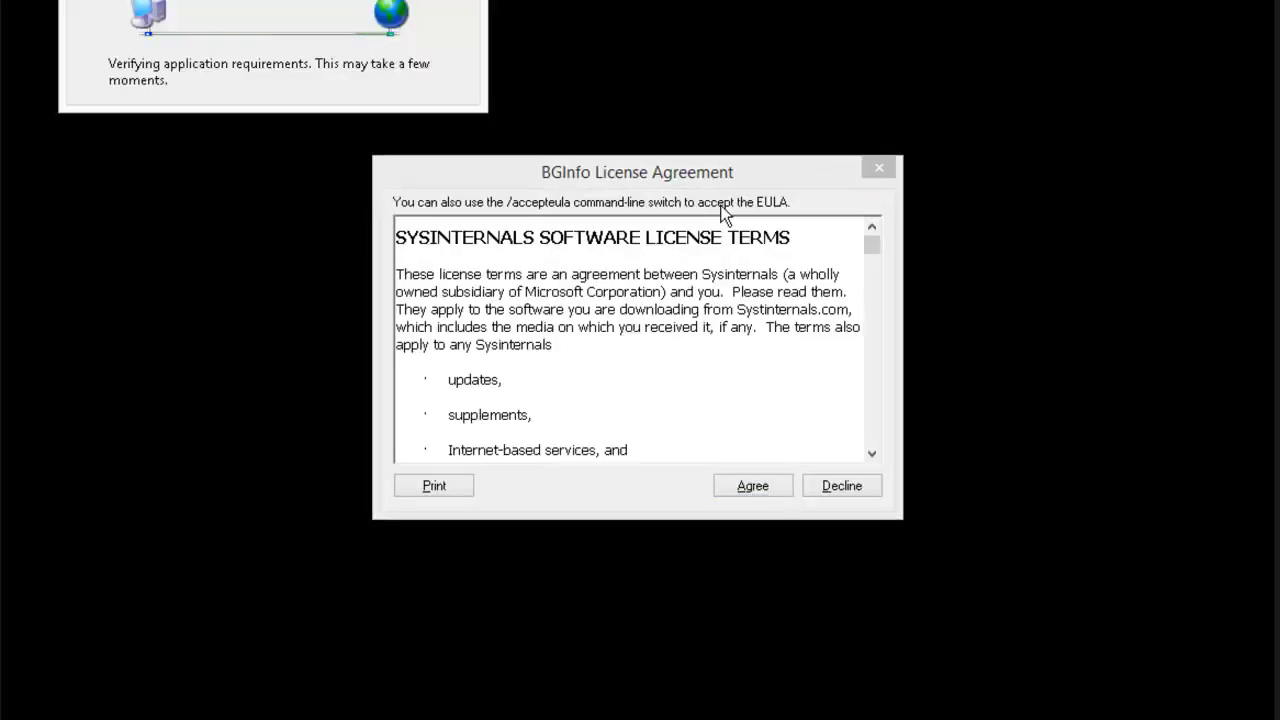
pyautogui.click(761, 490)
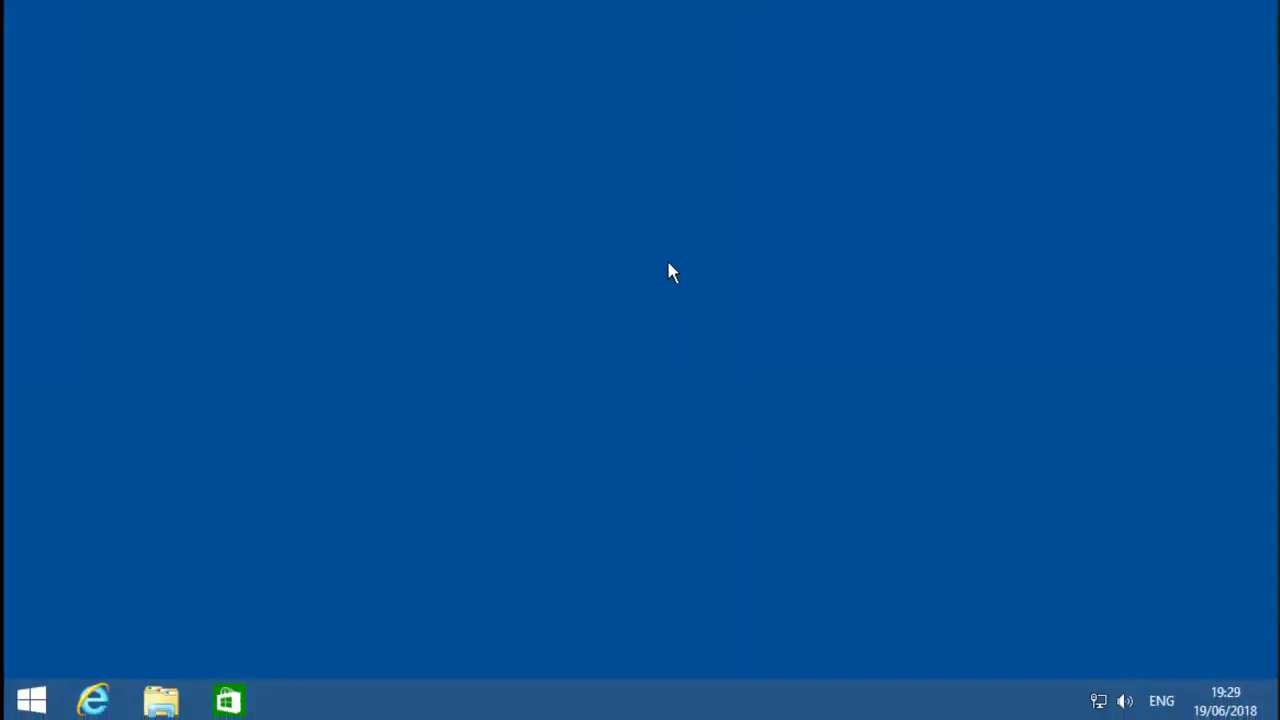
# - Confirm the taskbar is locked, then sign the second user out from the Start menu
pyautogui.rightClick(610, 700)
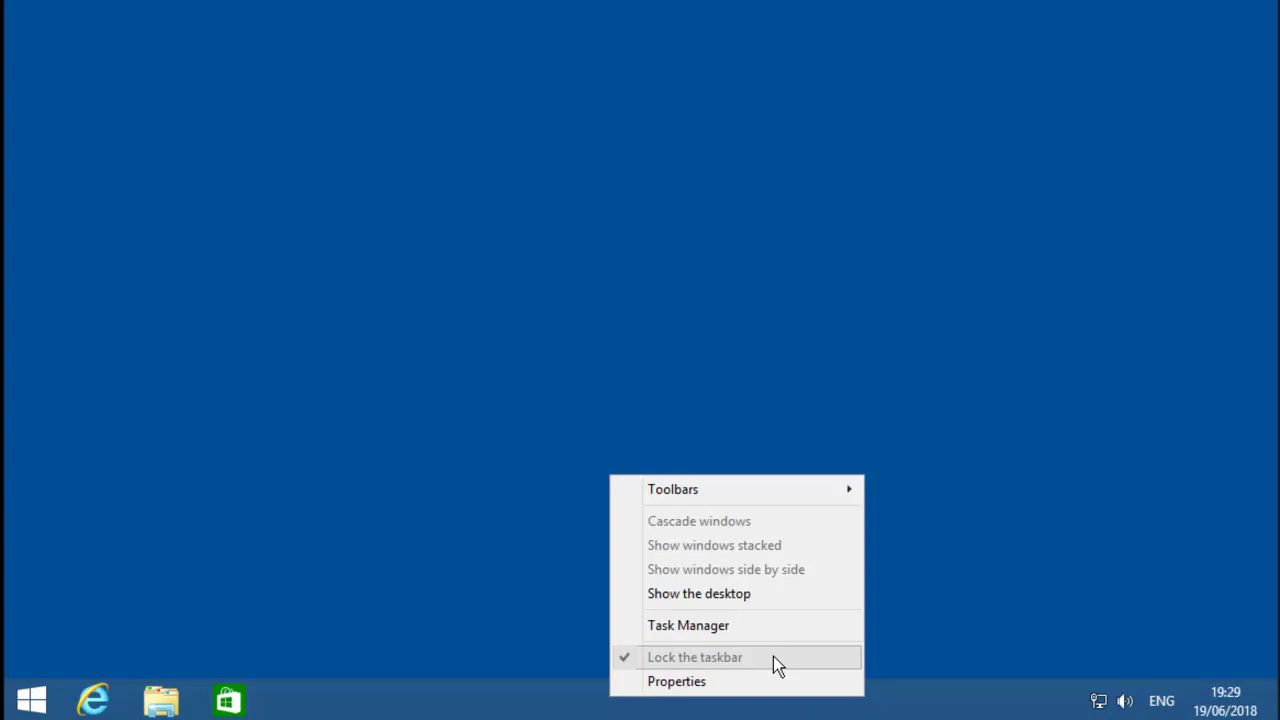
pyautogui.click(686, 256)
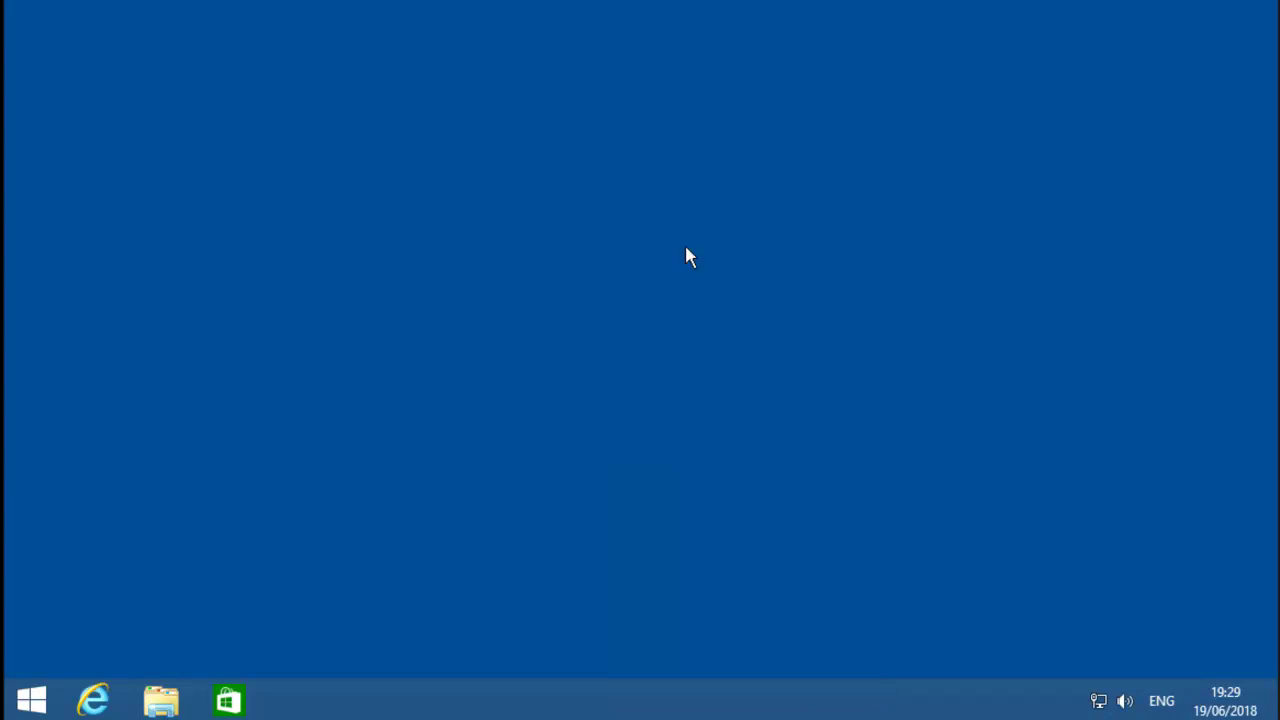
pyautogui.rightClick(34, 698)
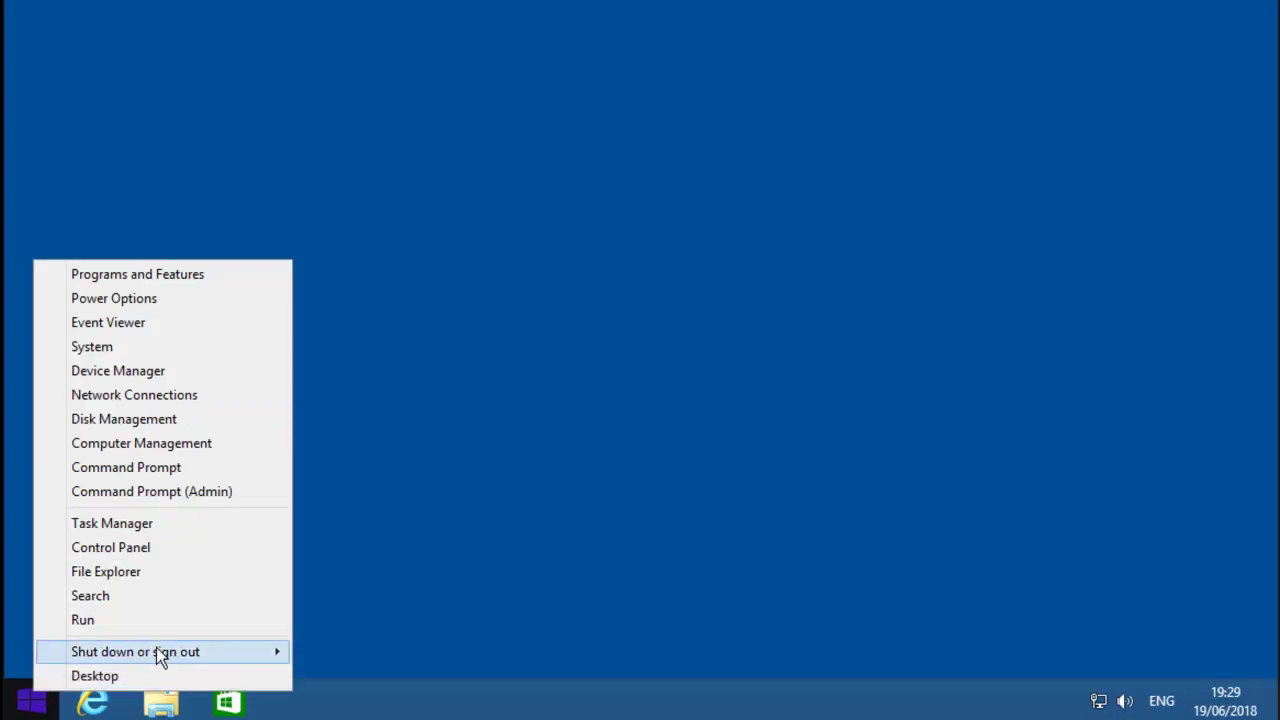
pyautogui.moveTo(251, 654)
pyautogui.click(360, 678)
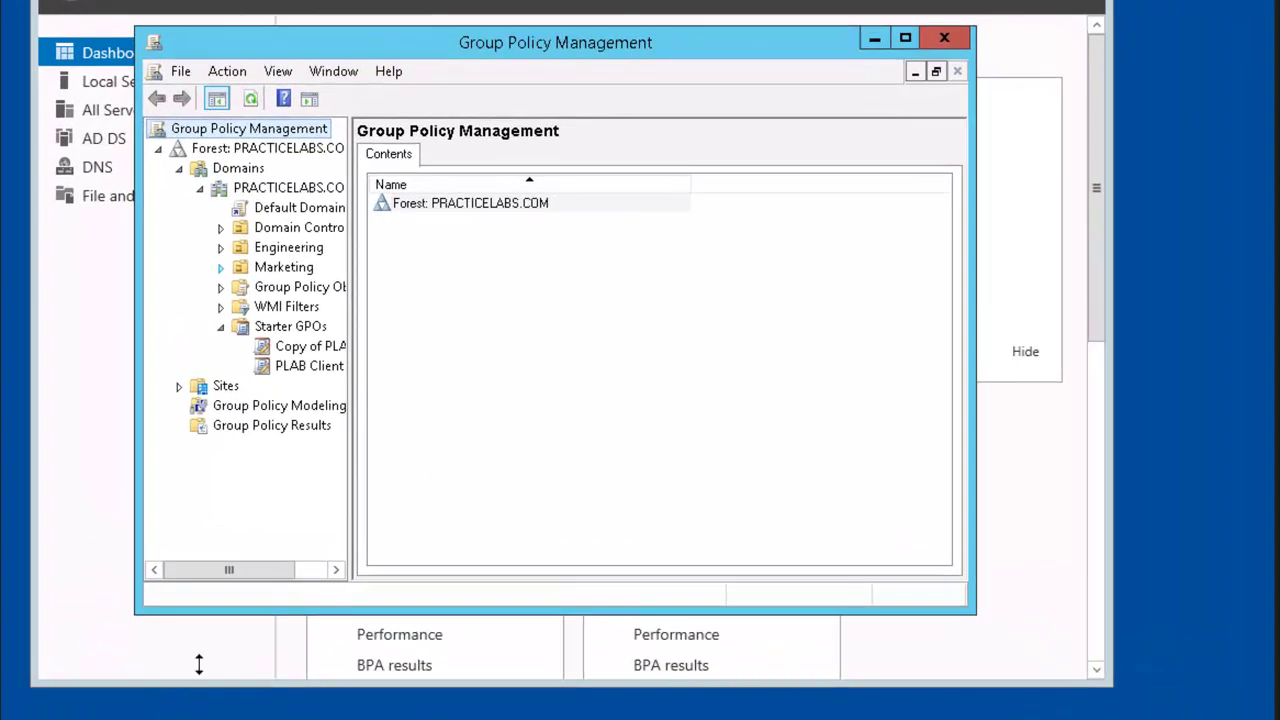
# - Delete the PLAB Users link from the Marketing OU and confirm the removal
pyautogui.click(221, 268)
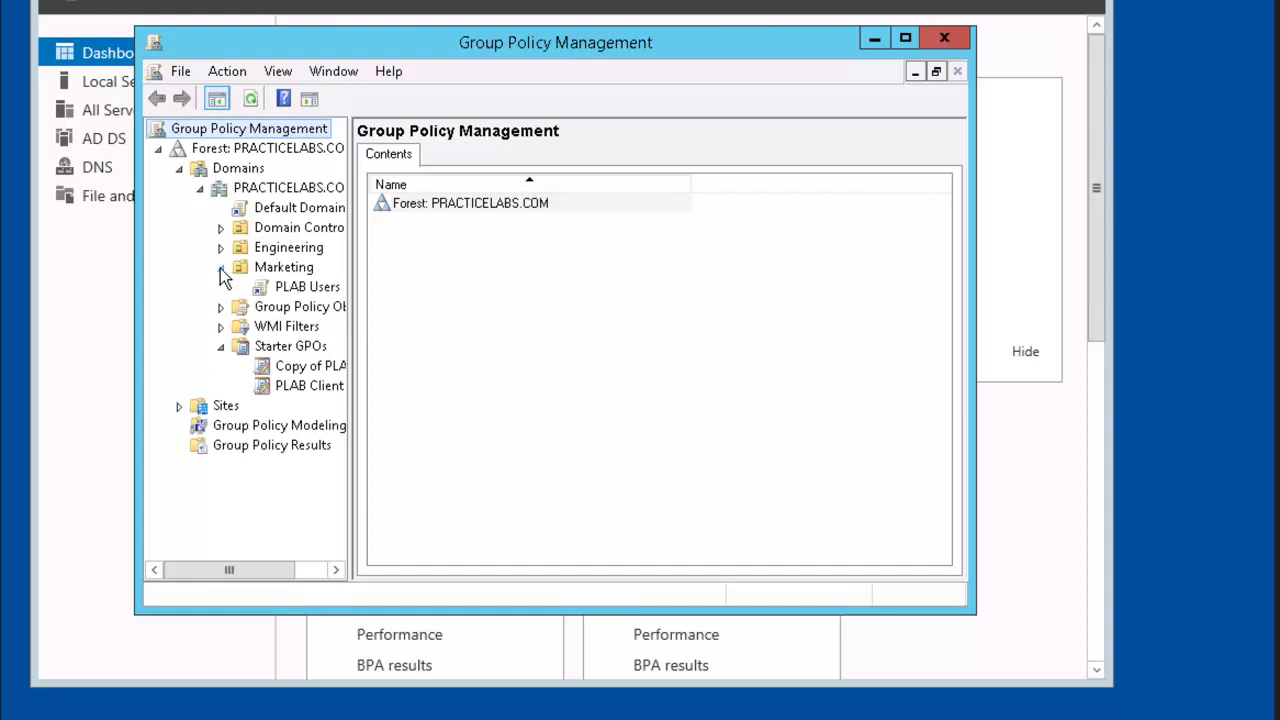
pyautogui.click(318, 290)
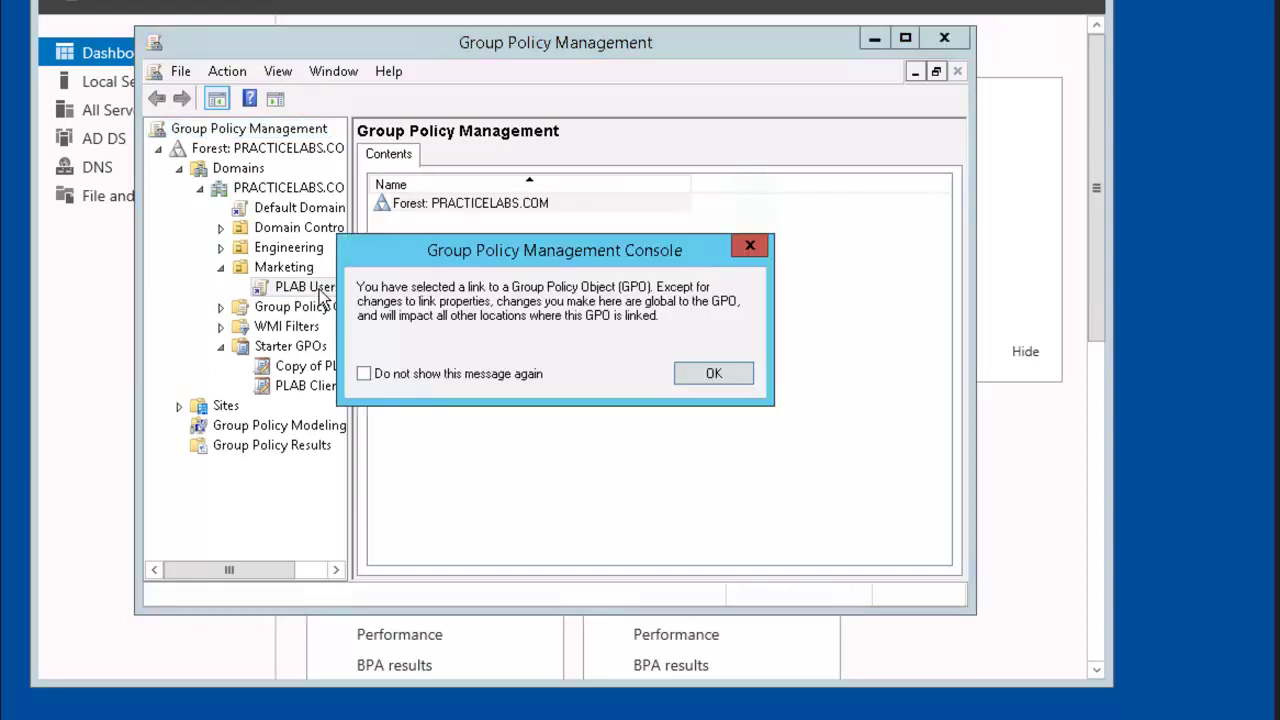
pyautogui.click(725, 382)
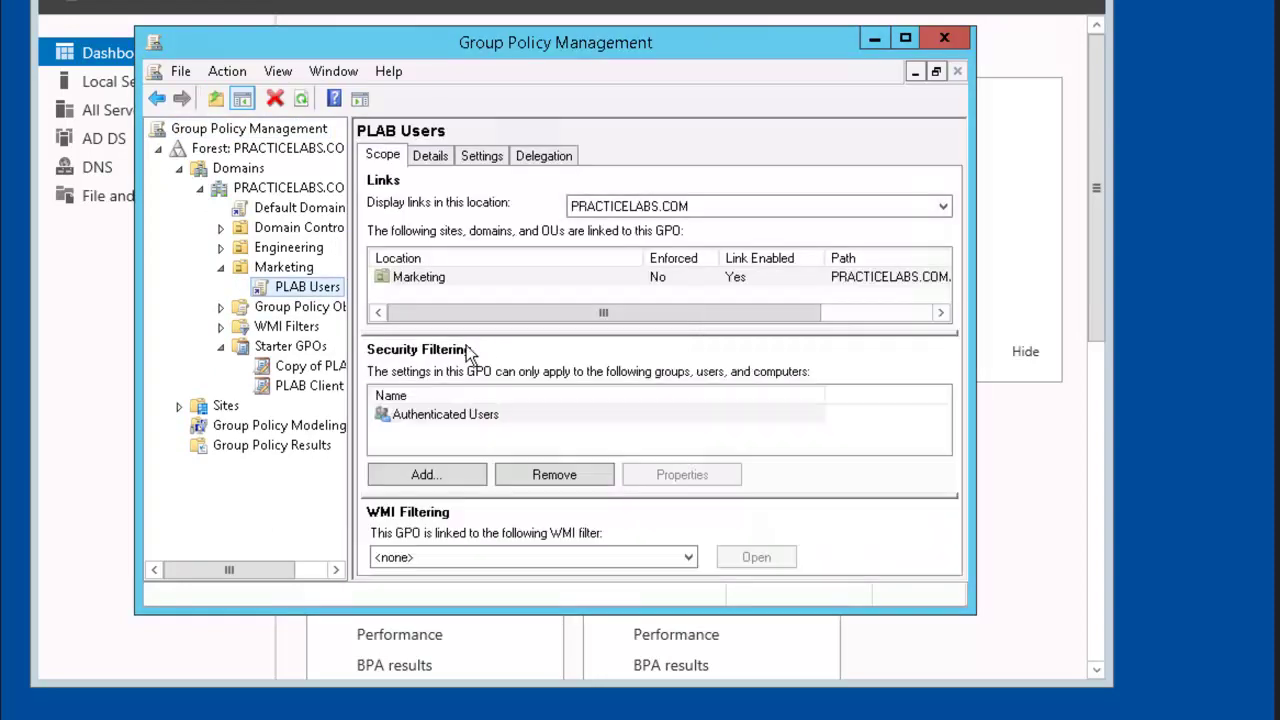
pyautogui.rightClick(310, 290)
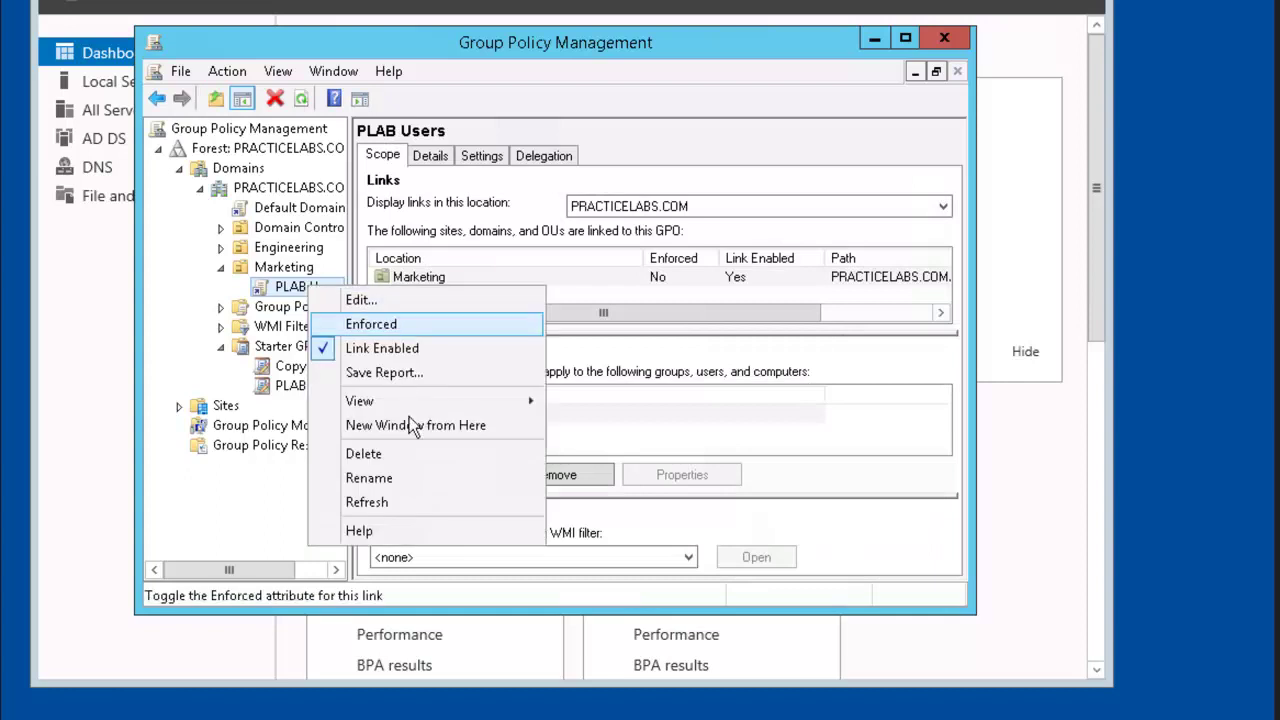
pyautogui.click(410, 452)
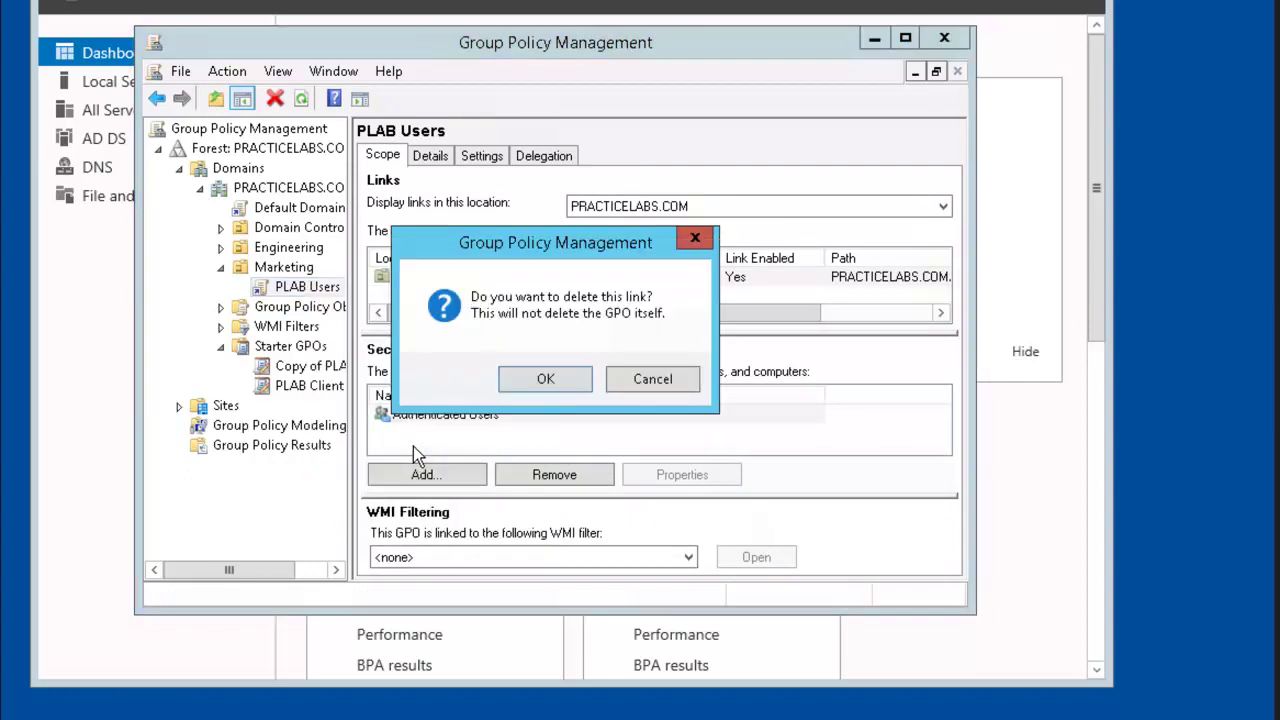
pyautogui.click(533, 385)
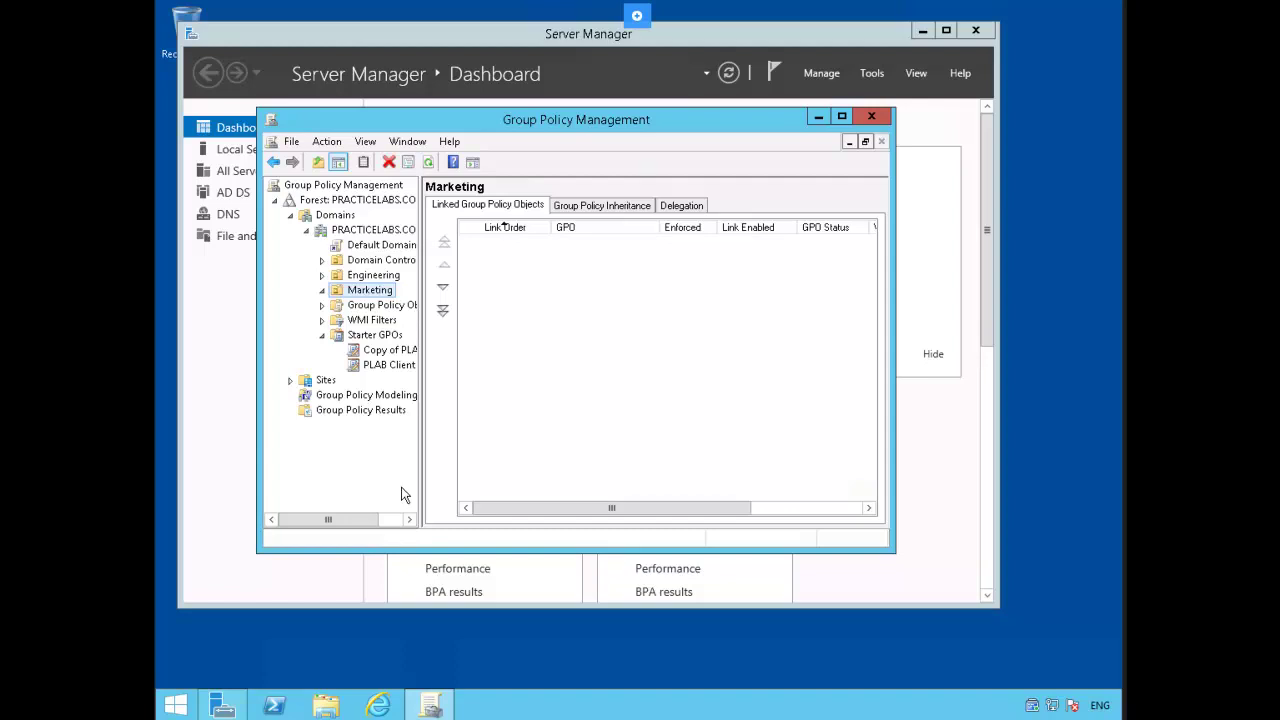
# - Create a GPO named 'Screen Saver Disabled' and link it to the PRACTICELABS.COM domain
pyautogui.click(395, 232)
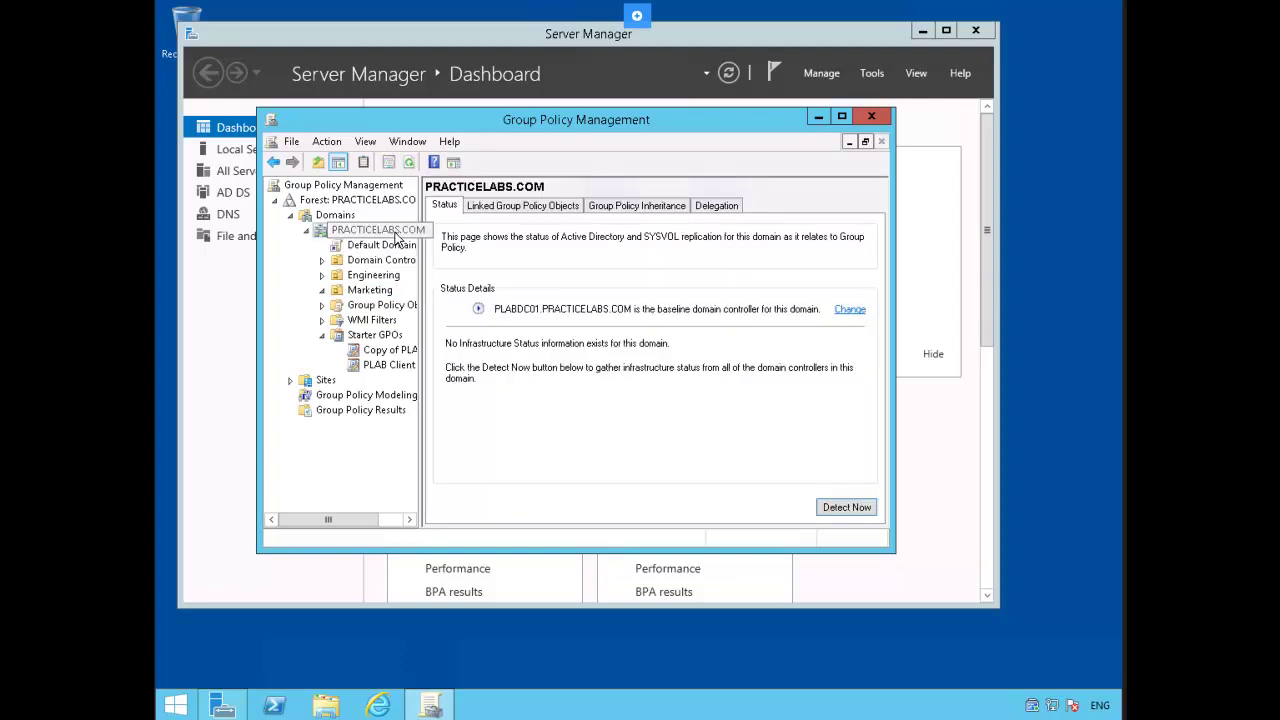
pyautogui.rightClick(395, 232)
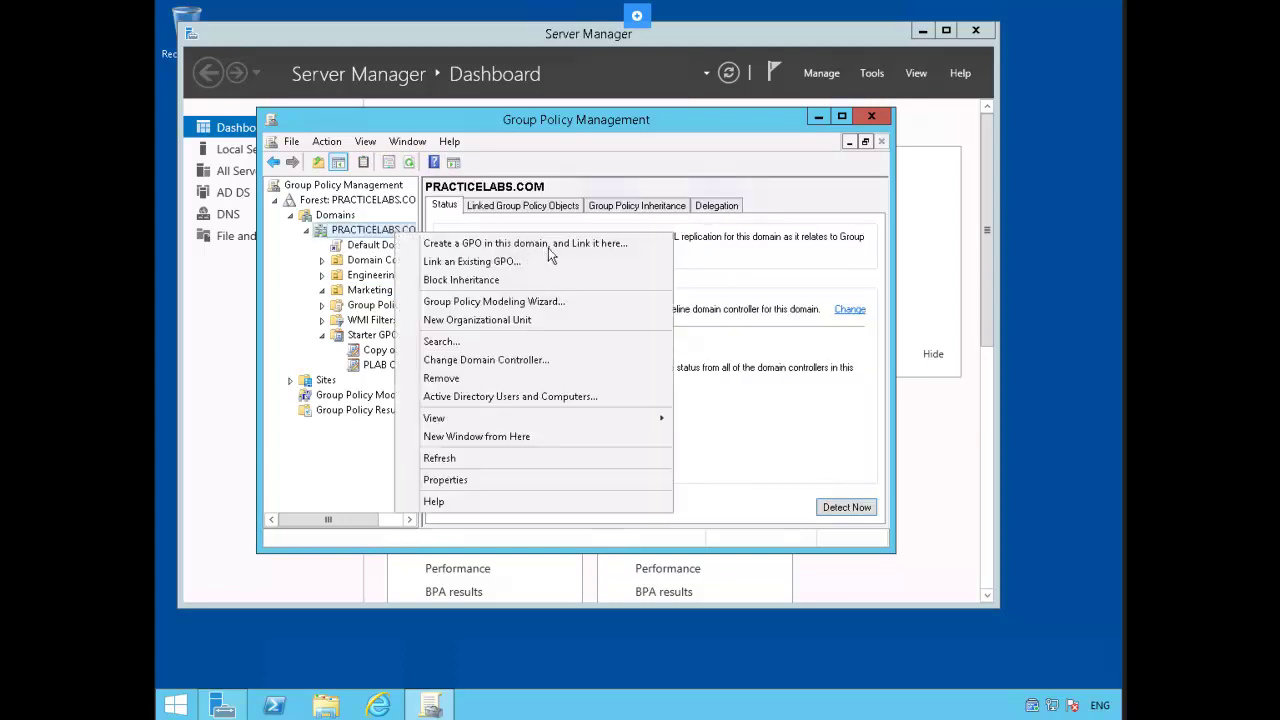
pyautogui.click(644, 248)
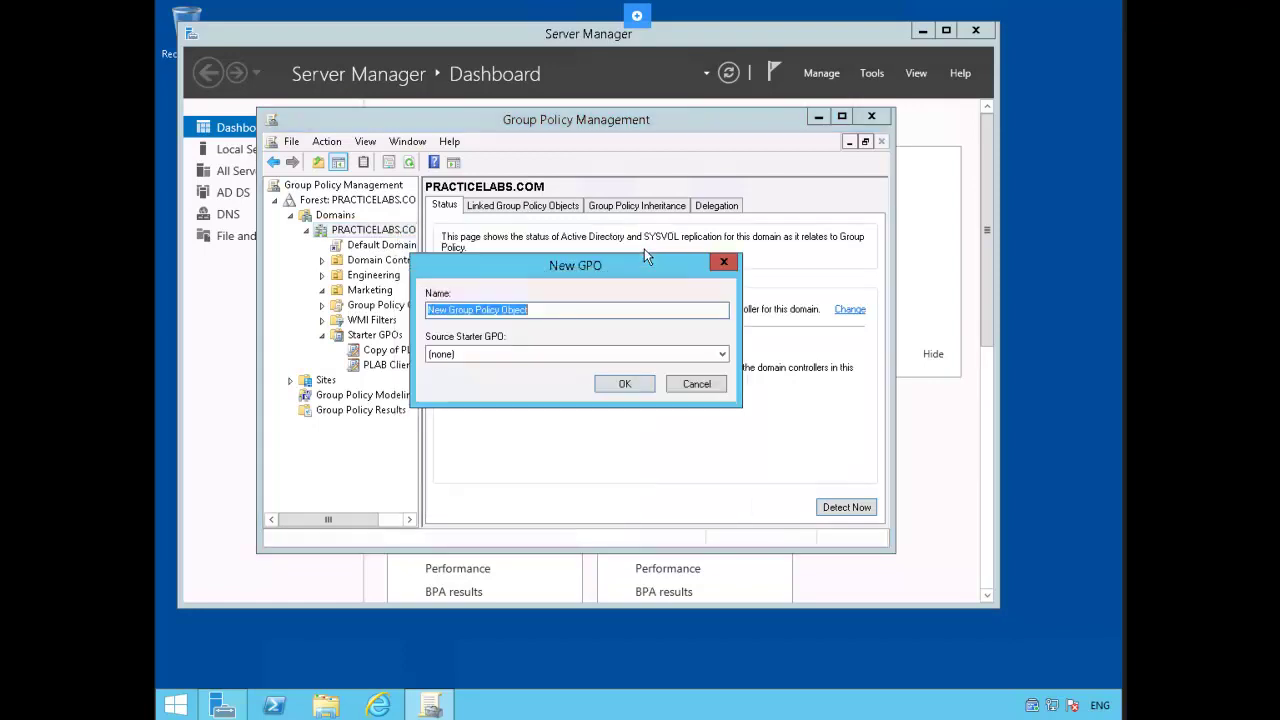
pyautogui.write('Sc')
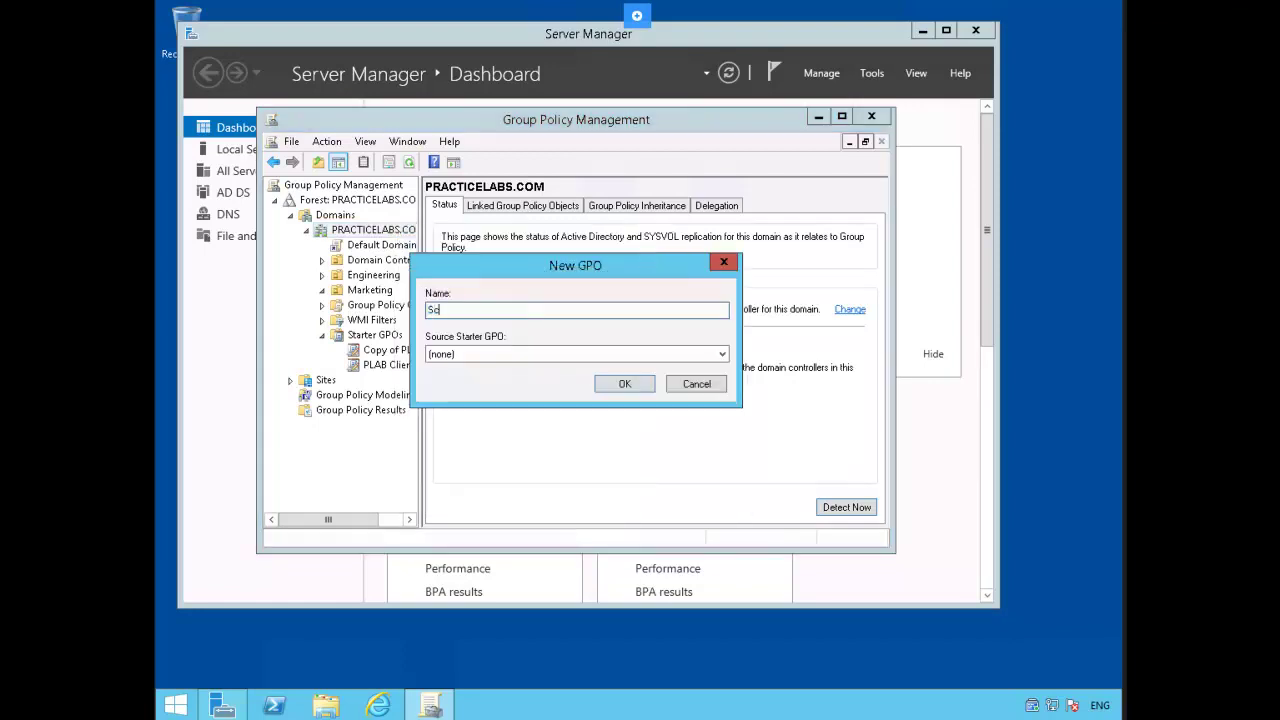
pyautogui.write('reen Saver Disabled')
pyautogui.press('Return')
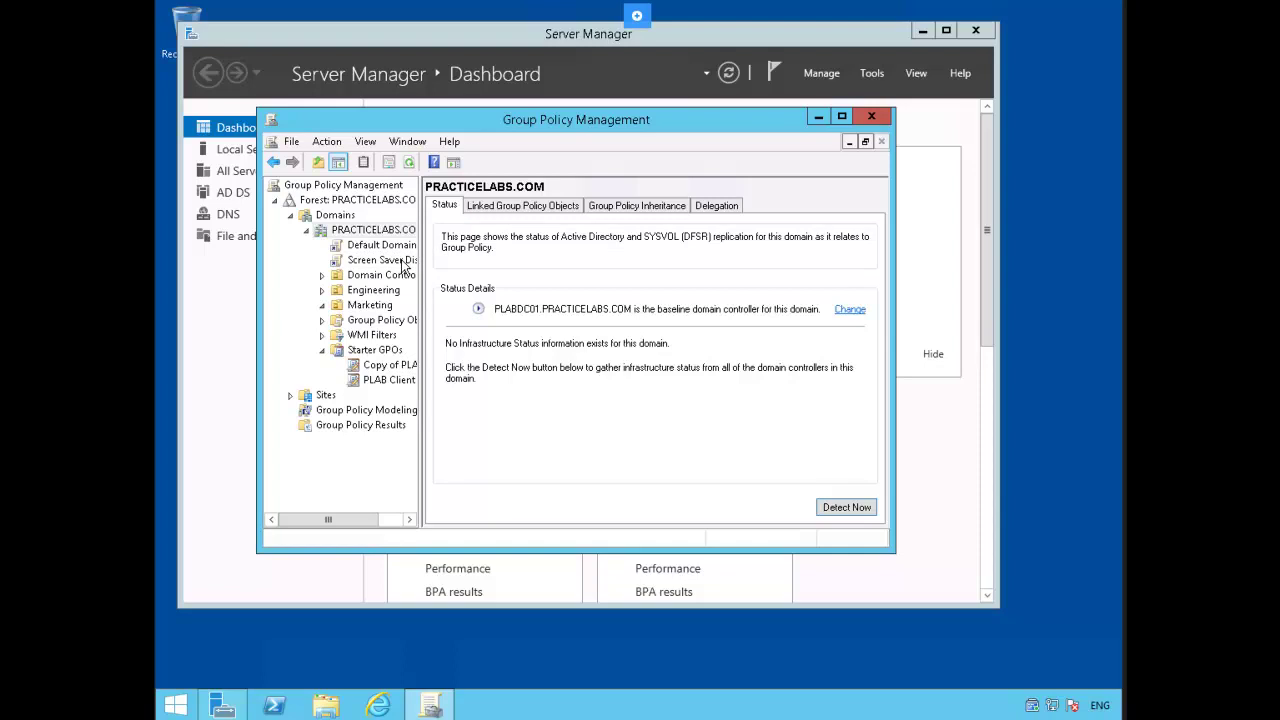
# - Open the Screen Saver Disabled GPO linked to PRACTICELABS.COM for editing
pyautogui.click(402, 262)
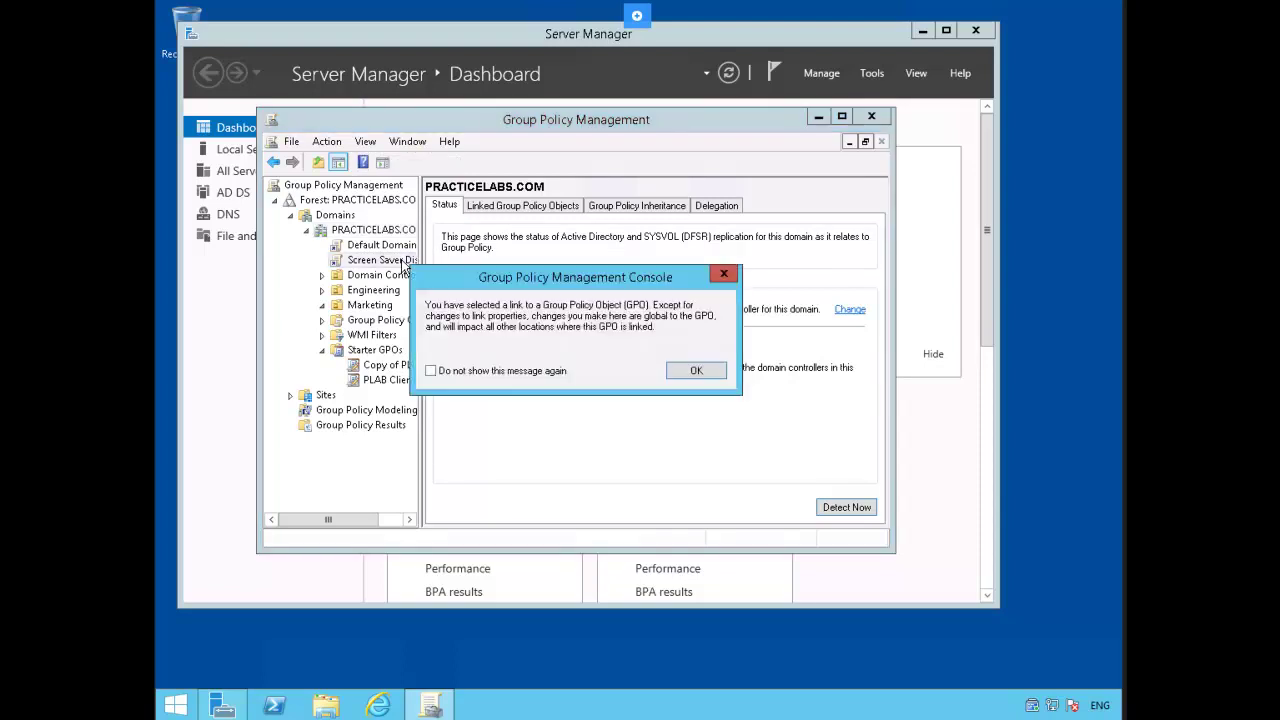
pyautogui.click(699, 370)
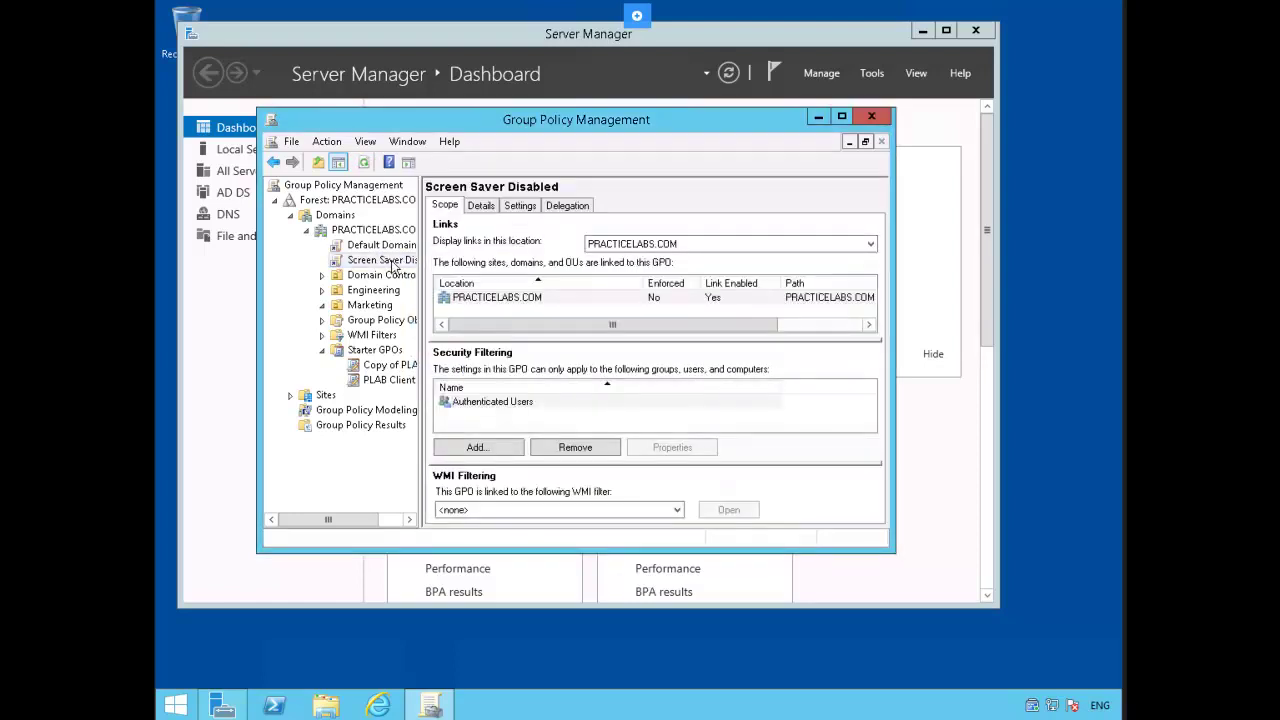
pyautogui.rightClick(393, 264)
pyautogui.click(432, 271)
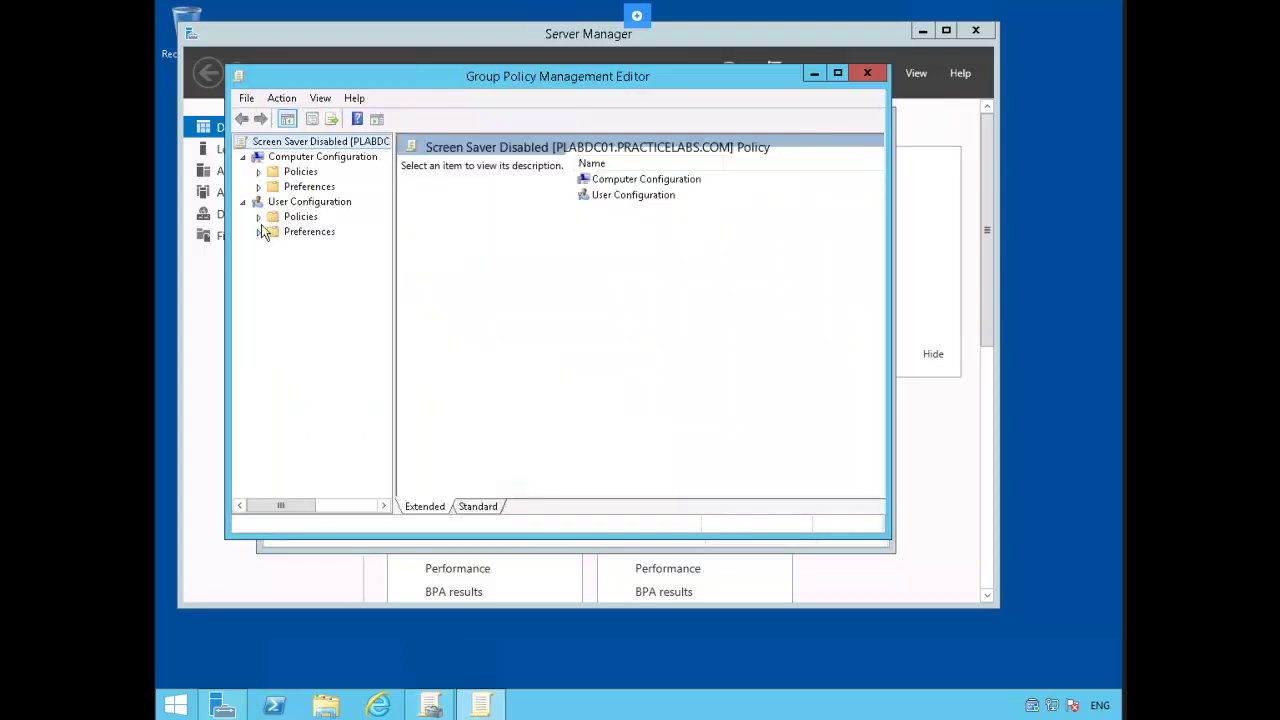
# - Set User Configuration > Administrative Templates > Control Panel > Personalization > Enable screen saver to Enabled
pyautogui.click(258, 217)
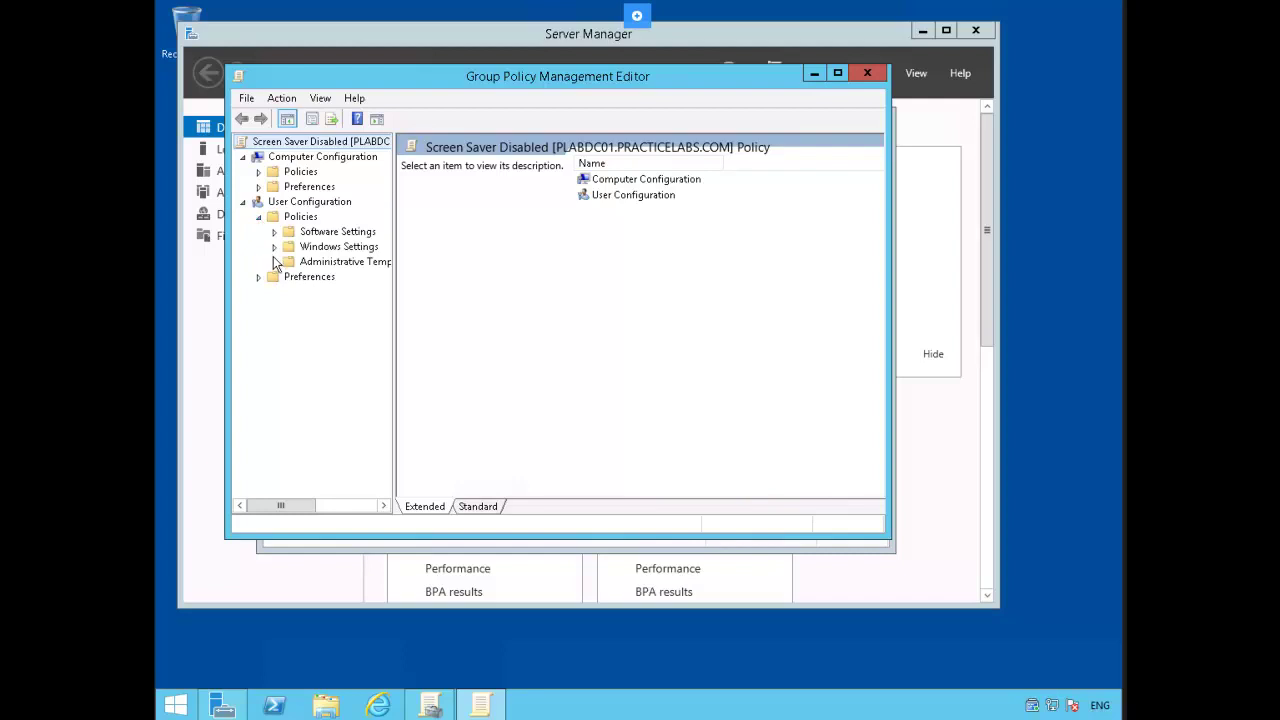
pyautogui.click(274, 262)
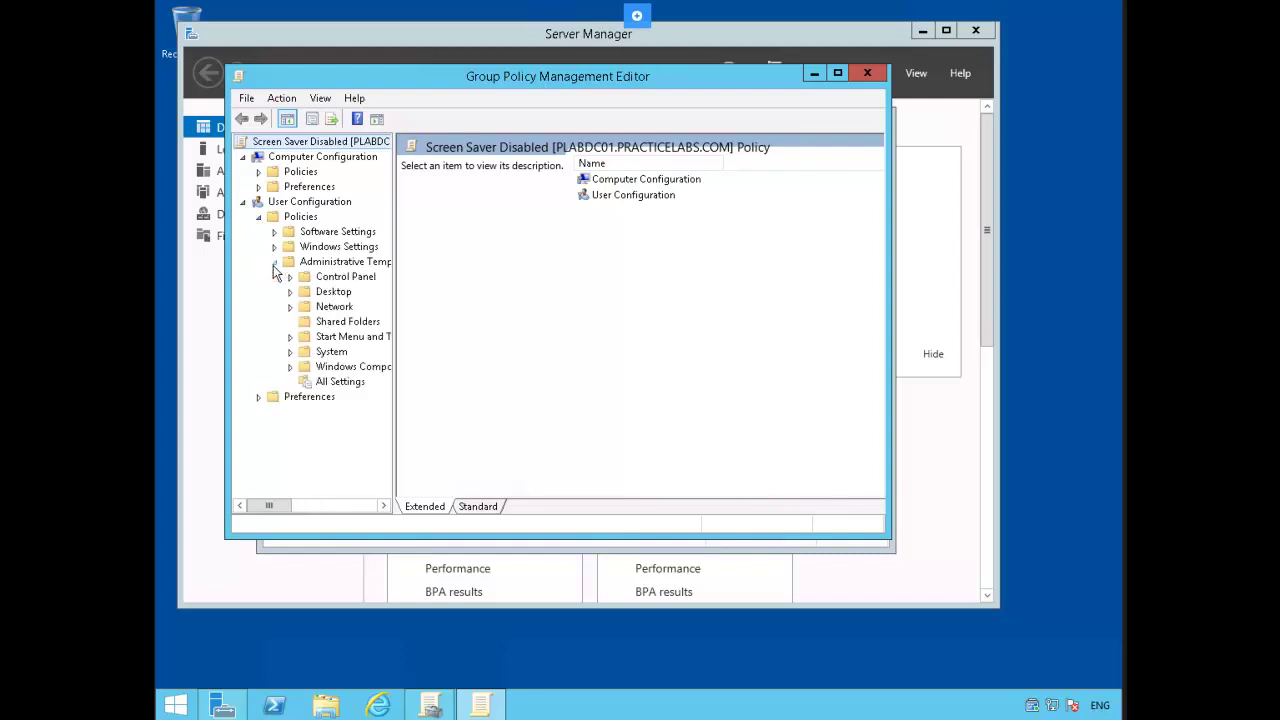
pyautogui.click(290, 277)
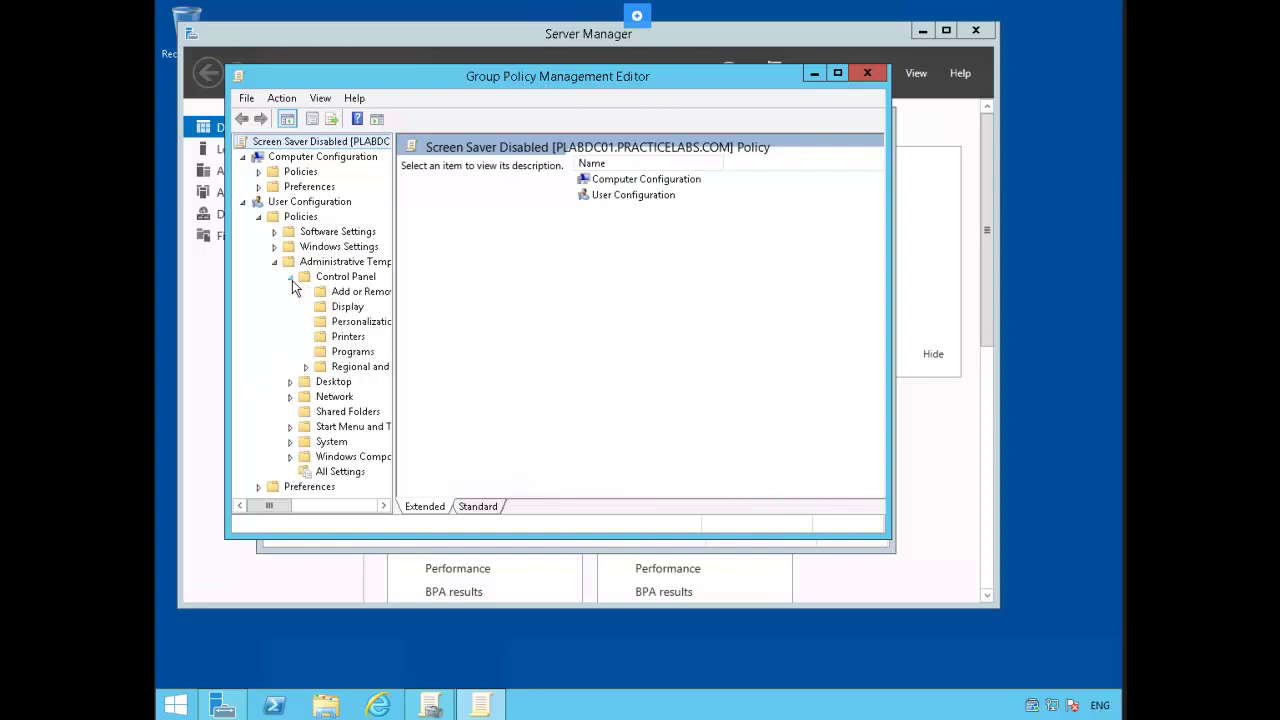
pyautogui.click(340, 327)
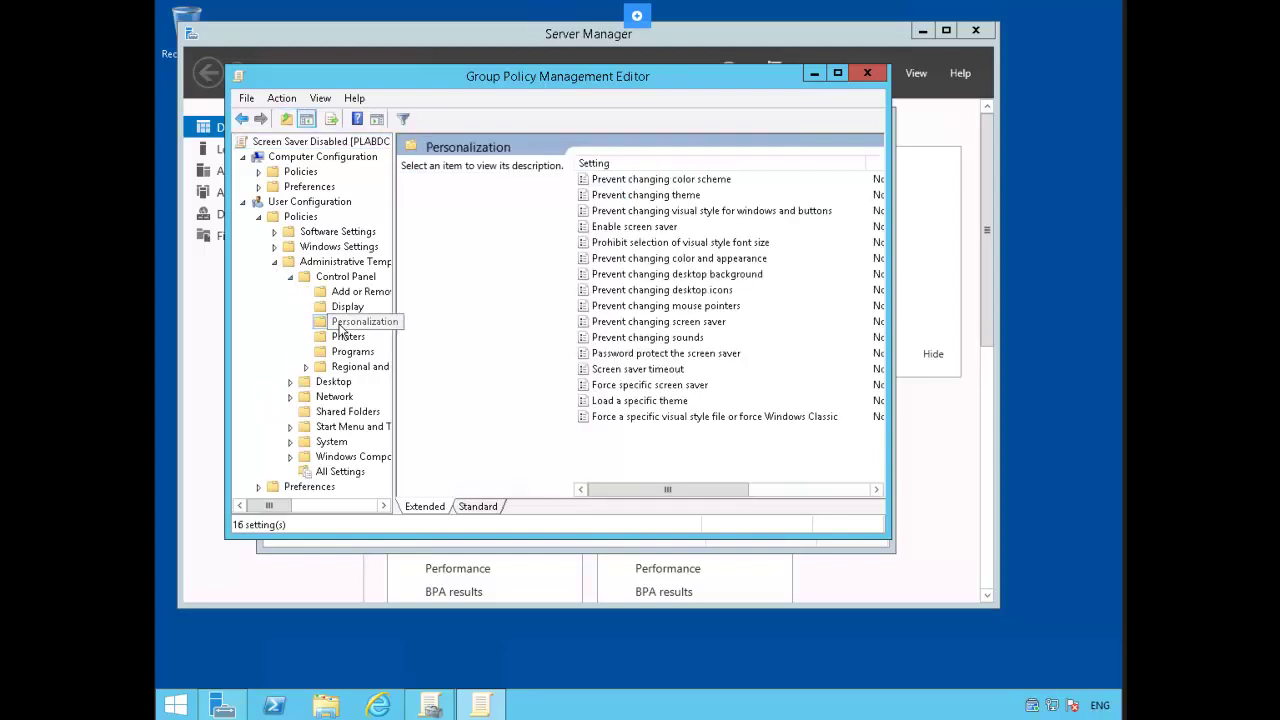
pyautogui.click(701, 227)
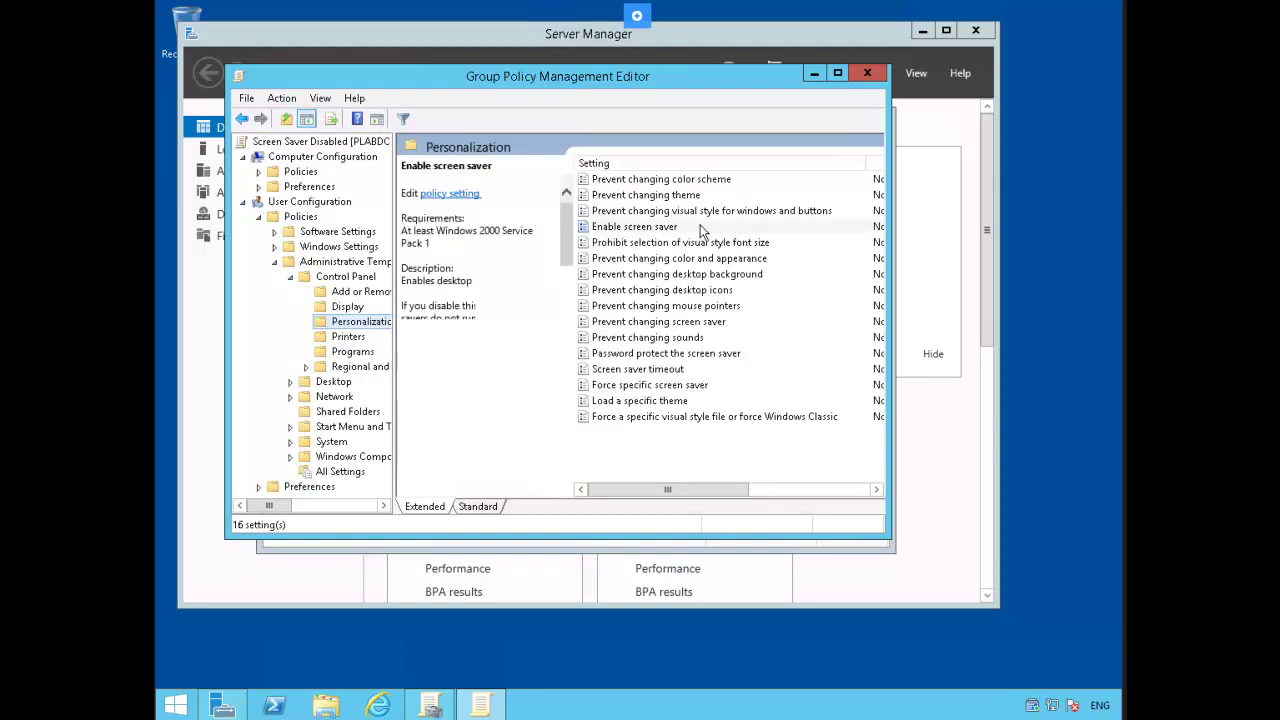
pyautogui.rightClick(724, 229)
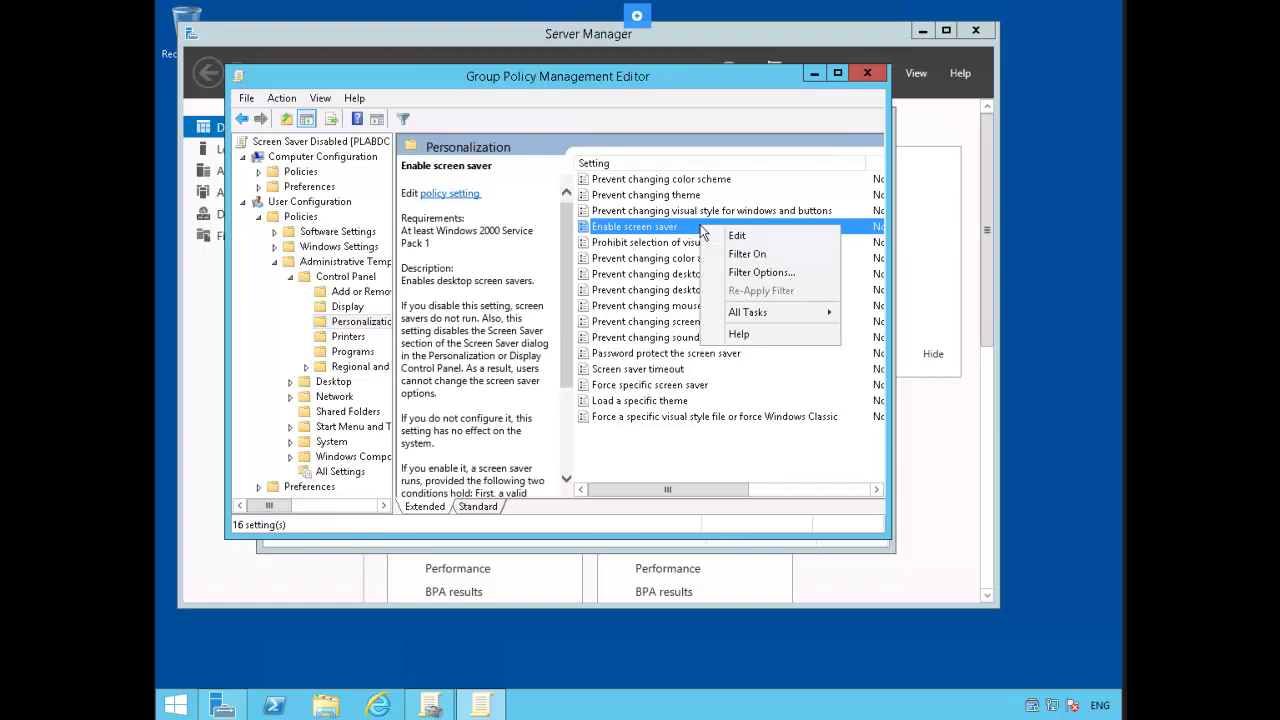
pyautogui.click(770, 237)
pyautogui.click(243, 149)
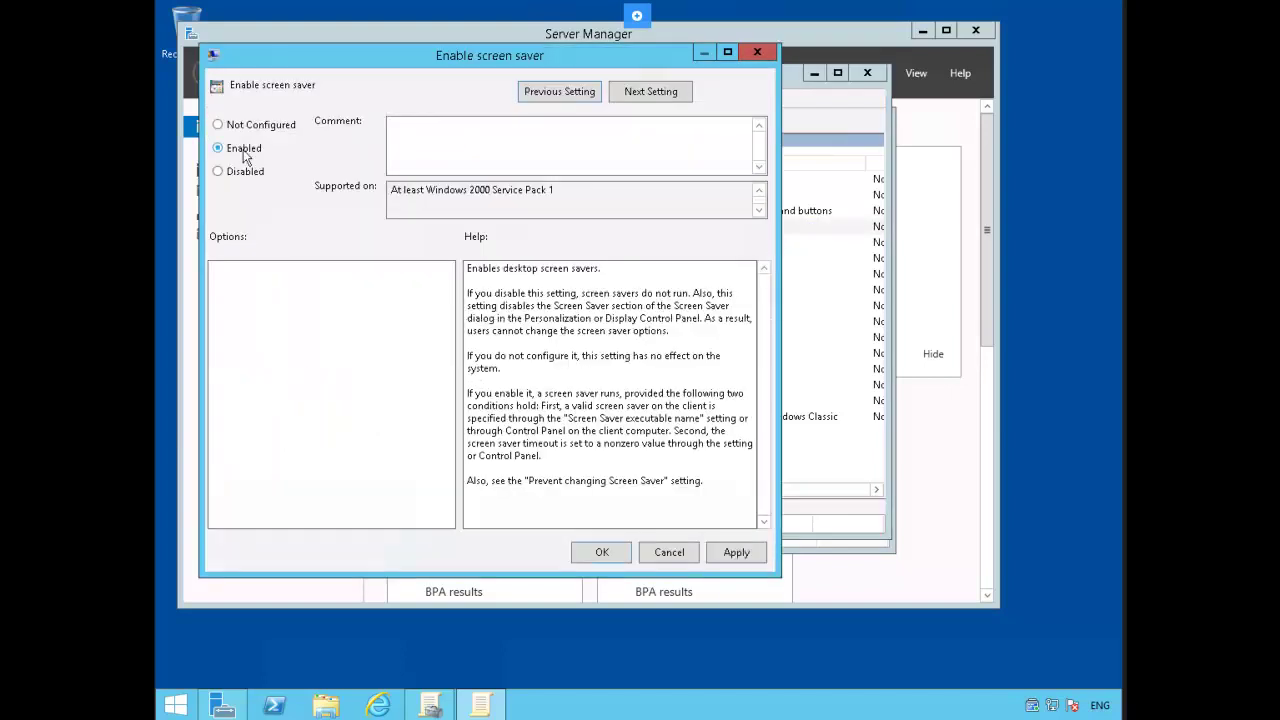
pyautogui.click(605, 552)
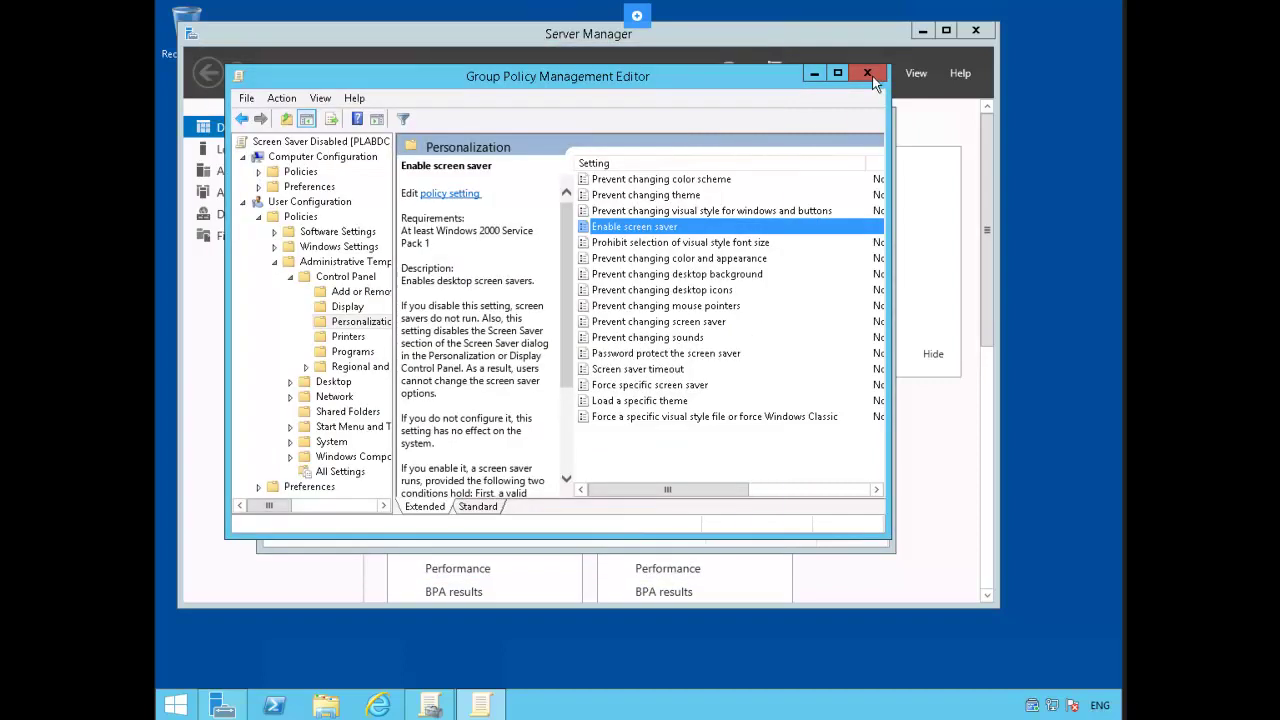
pyautogui.moveTo(715, 487)
pyautogui.mouseDown()
pyautogui.moveTo(784, 491)
pyautogui.moveTo(697, 490)
pyautogui.mouseUp()
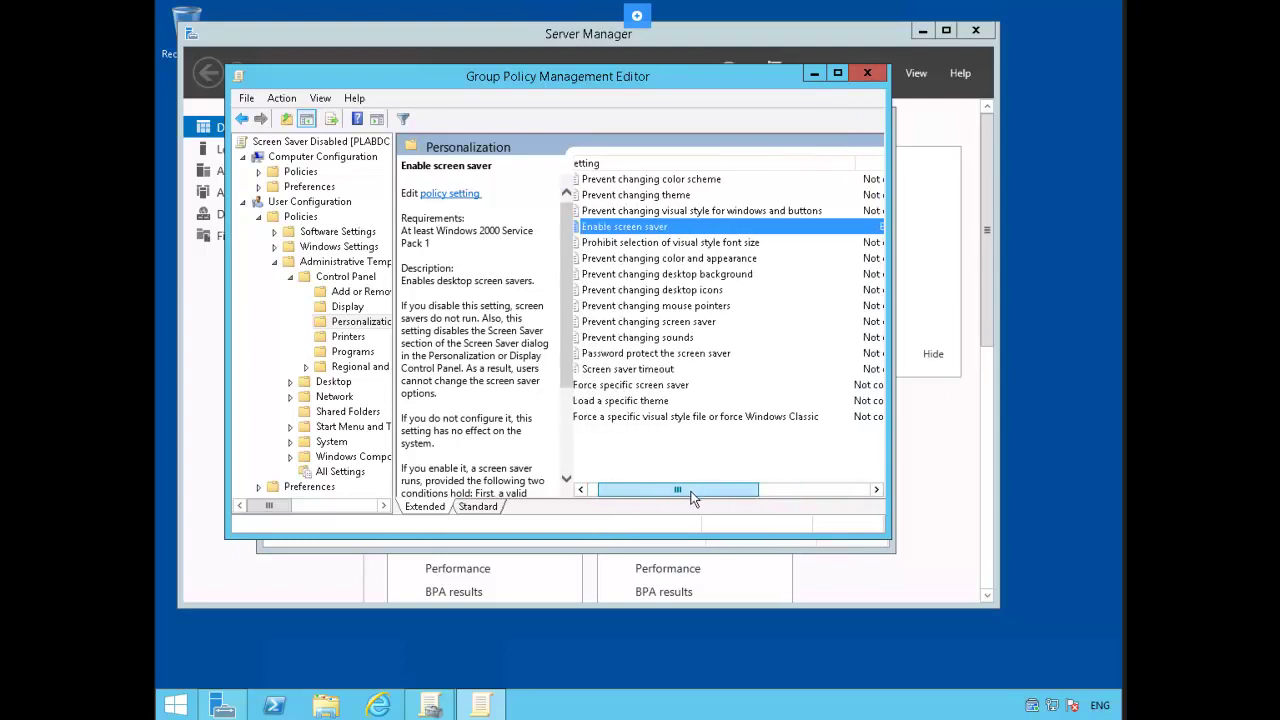
# - Close the policy editor and remove Authenticated Users from the GPO's security filtering
pyautogui.click(867, 75)
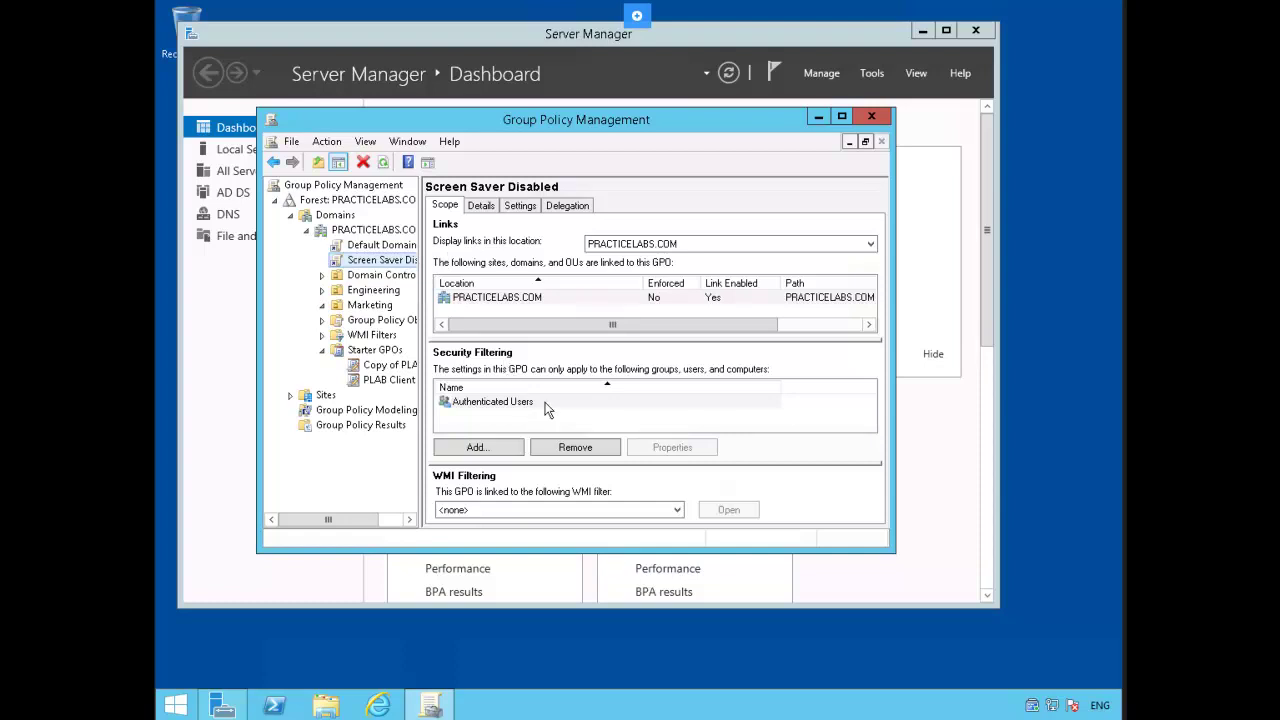
pyautogui.click(504, 402)
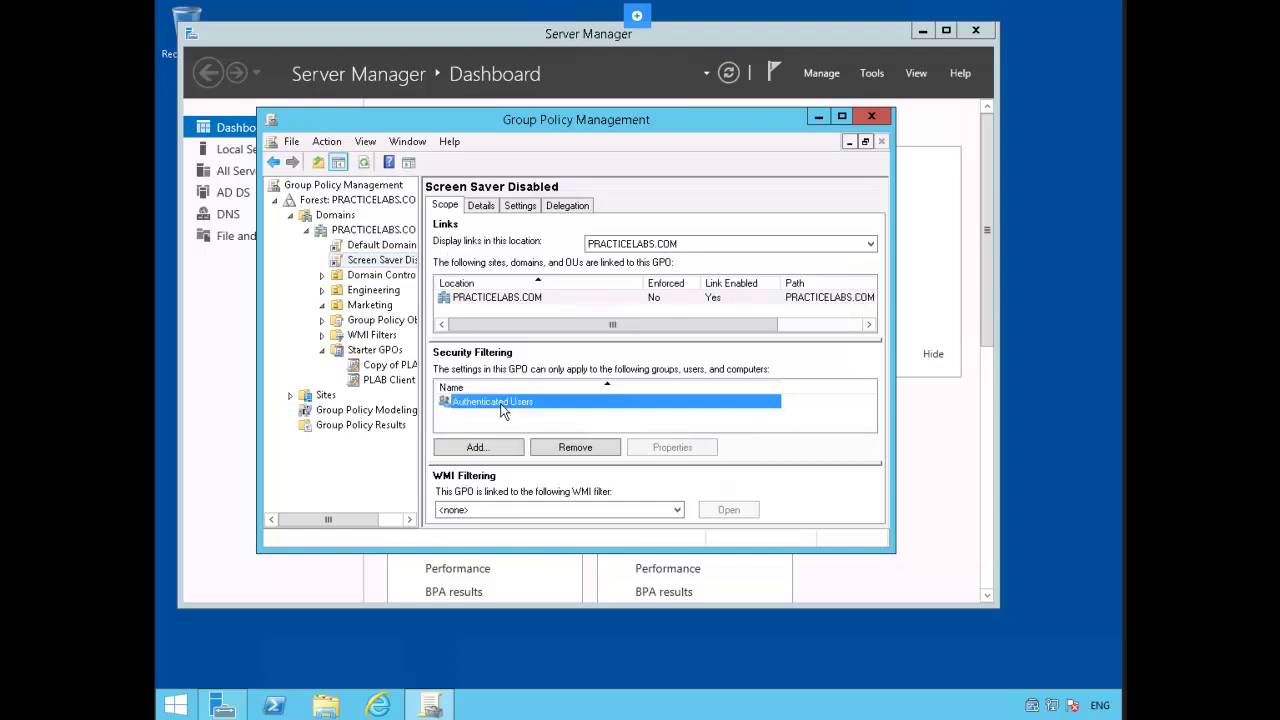
pyautogui.click(588, 455)
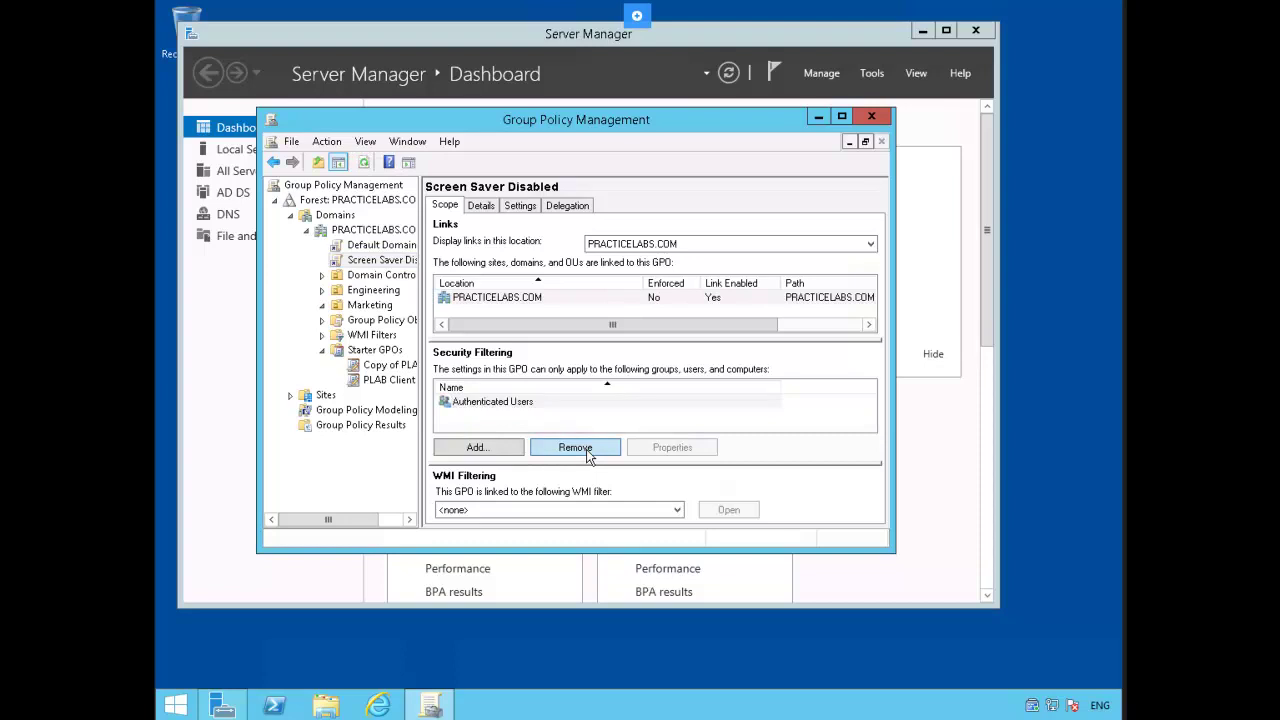
pyautogui.click(617, 378)
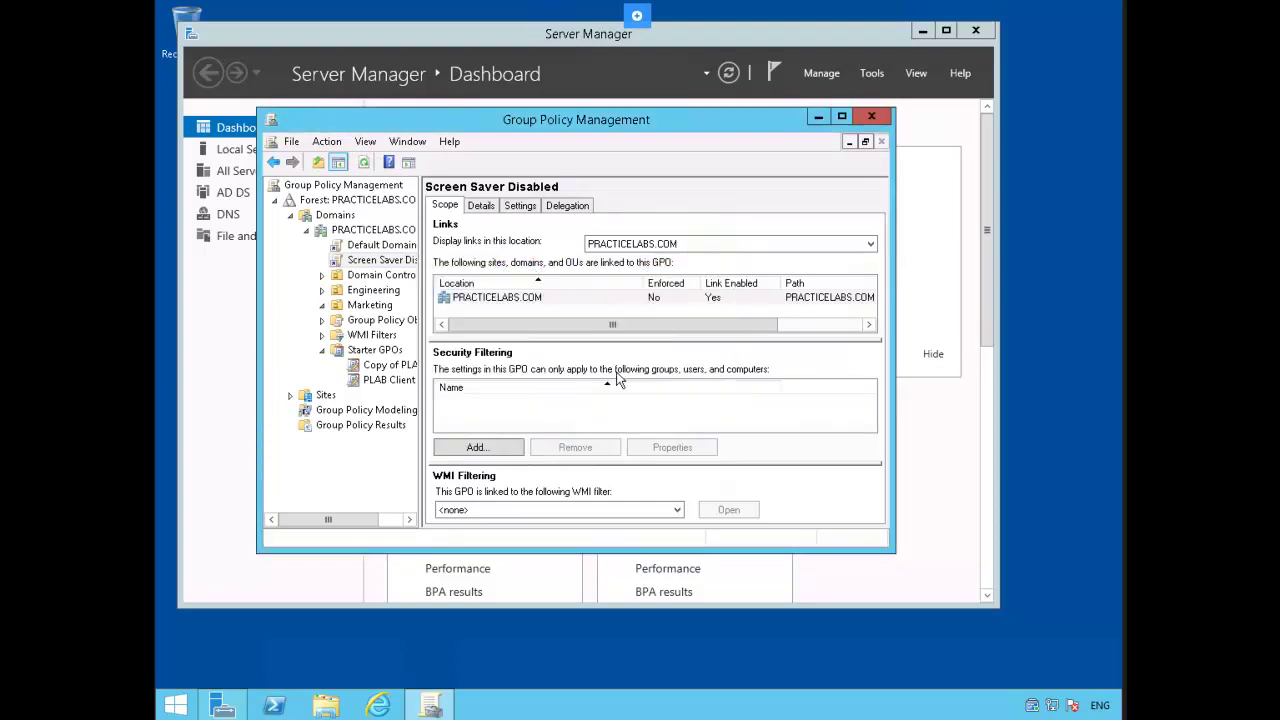
# - Add the GEngineering group to security filtering by resolving the name 'gen'
pyautogui.click(478, 447)
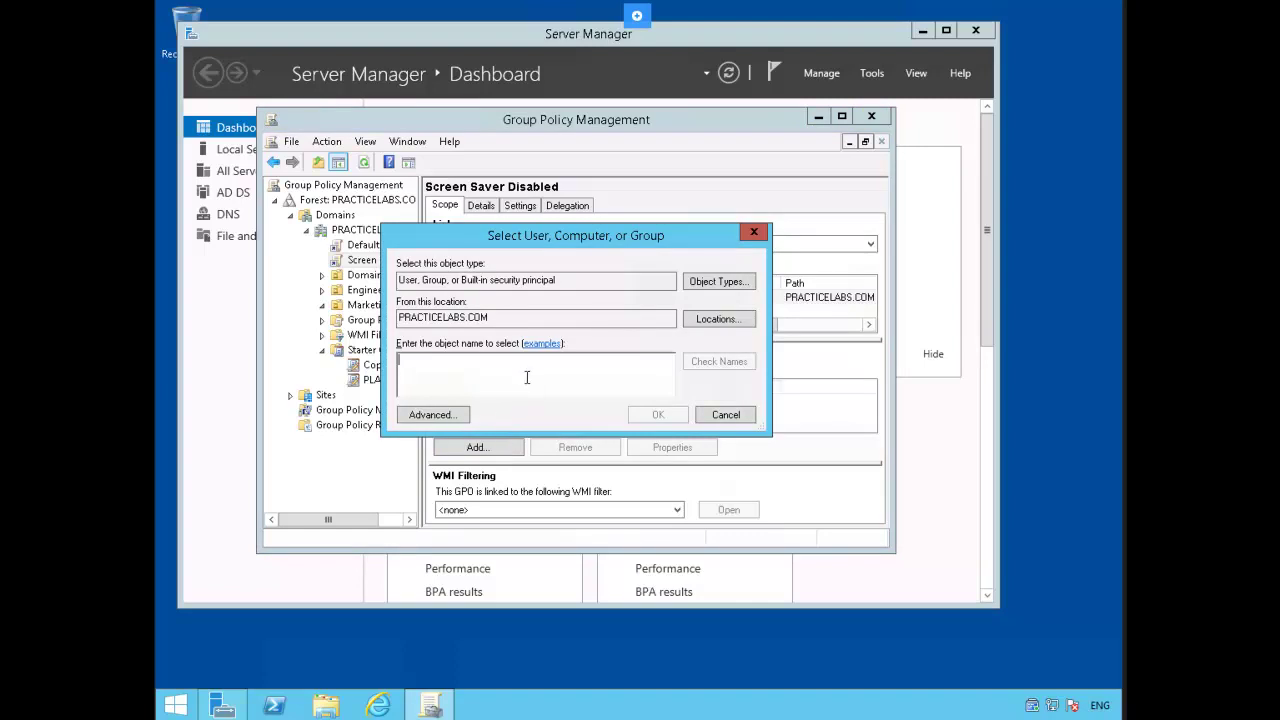
pyautogui.write('gen')
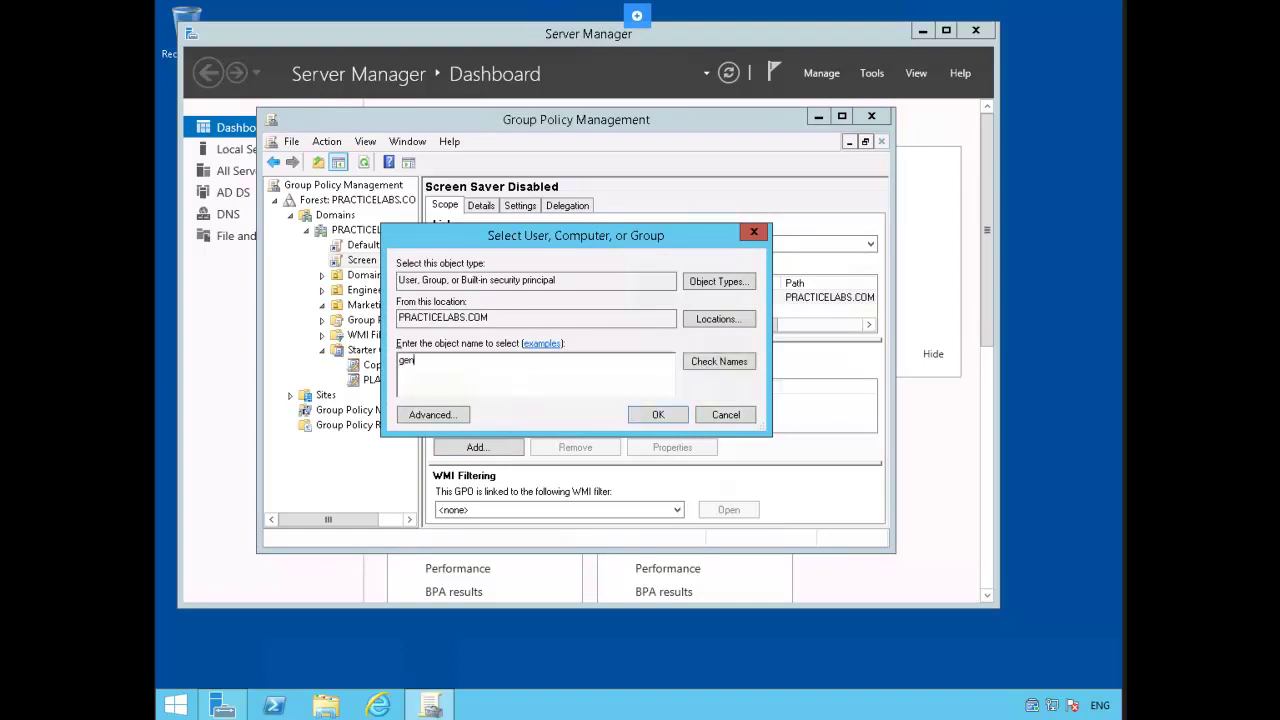
pyautogui.click(714, 361)
pyautogui.click(657, 414)
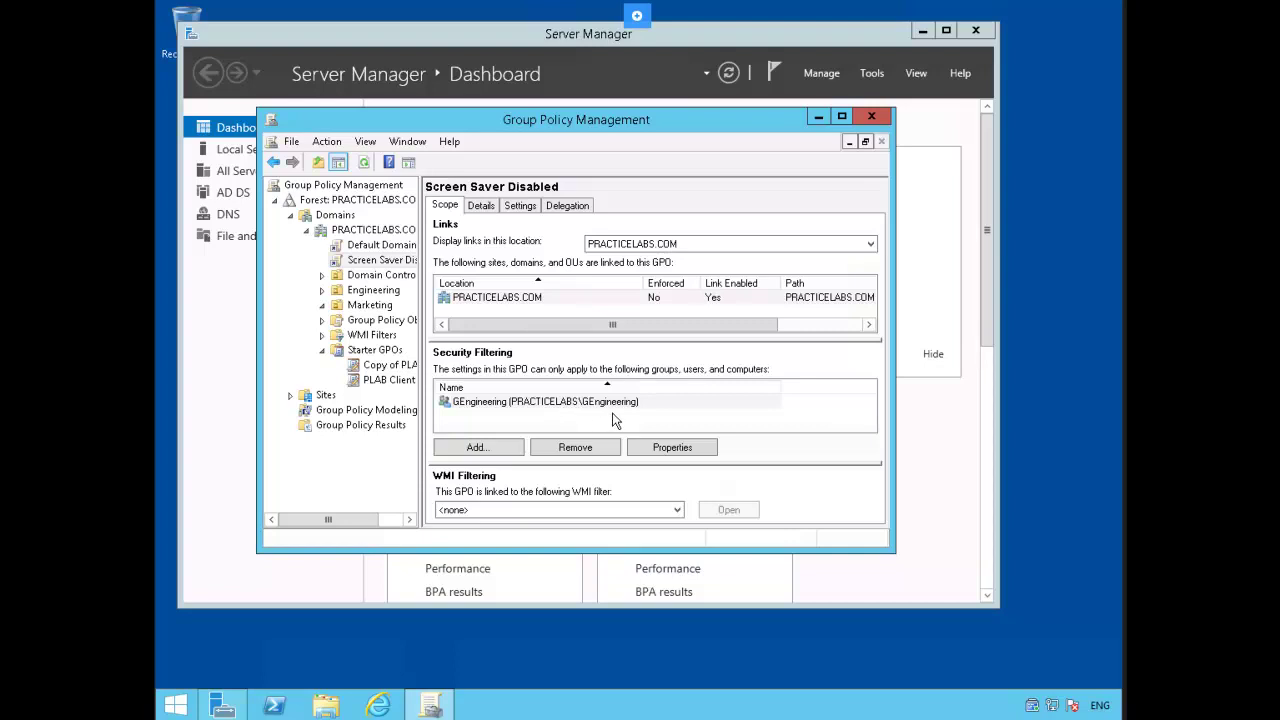
# - Close Group Policy Management and sign in as a PRACTICELABS domain user via Other user
pyautogui.click(870, 116)
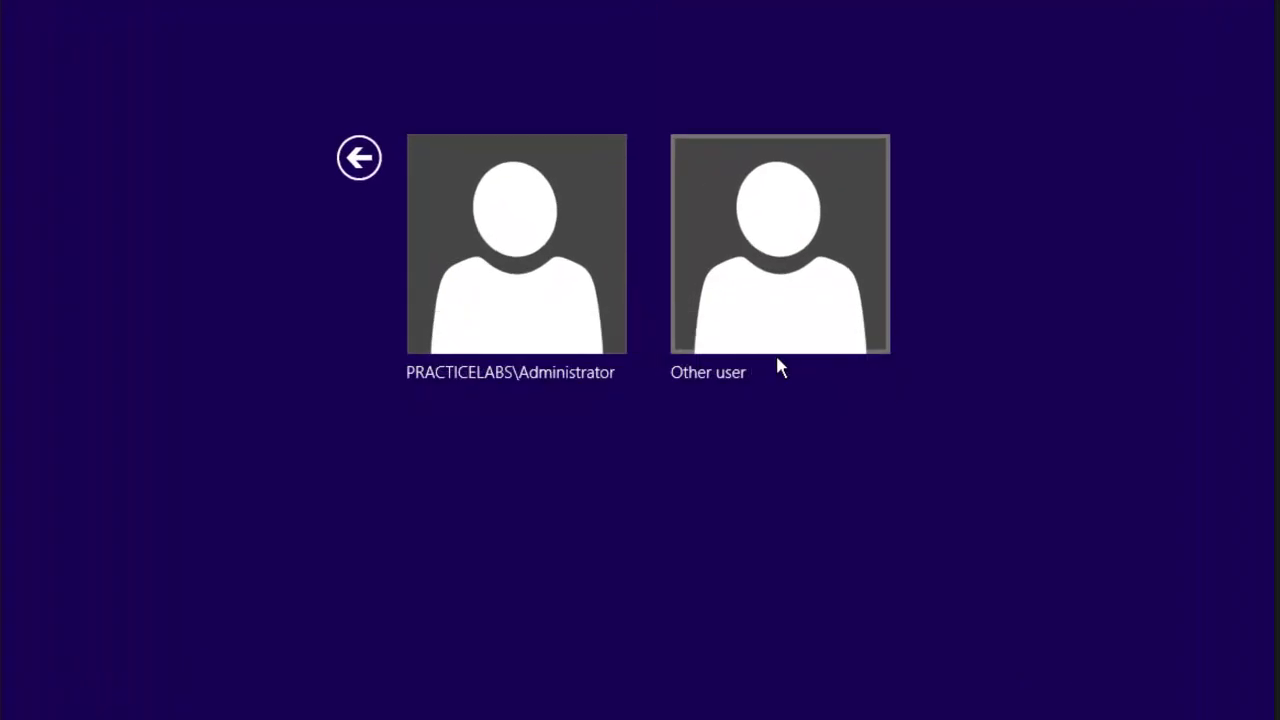
pyautogui.click(783, 322)
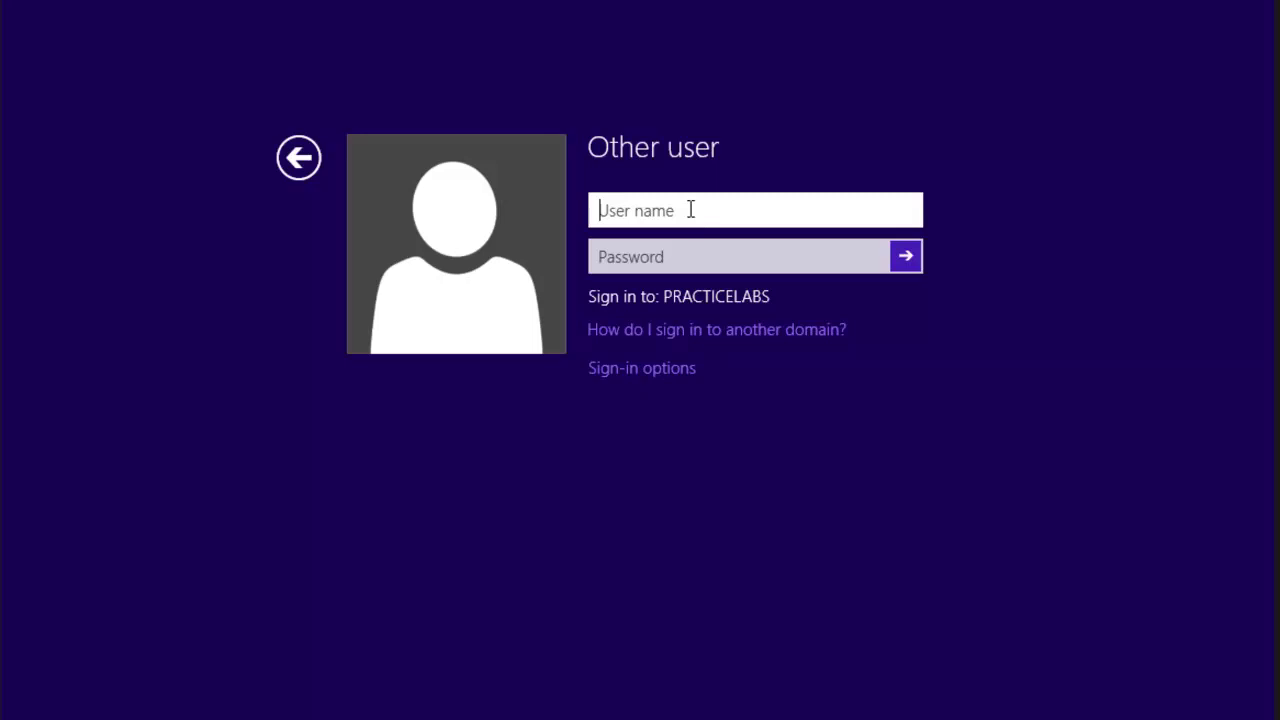
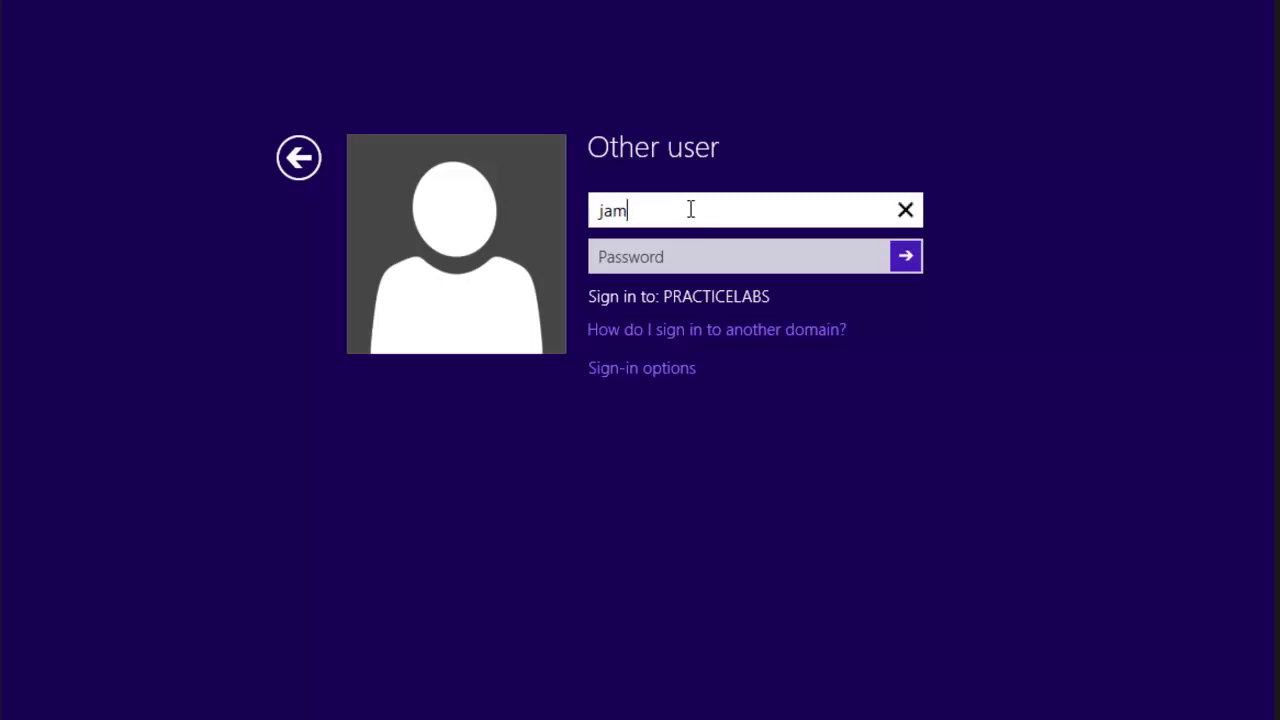
pyautogui.press('Tab')
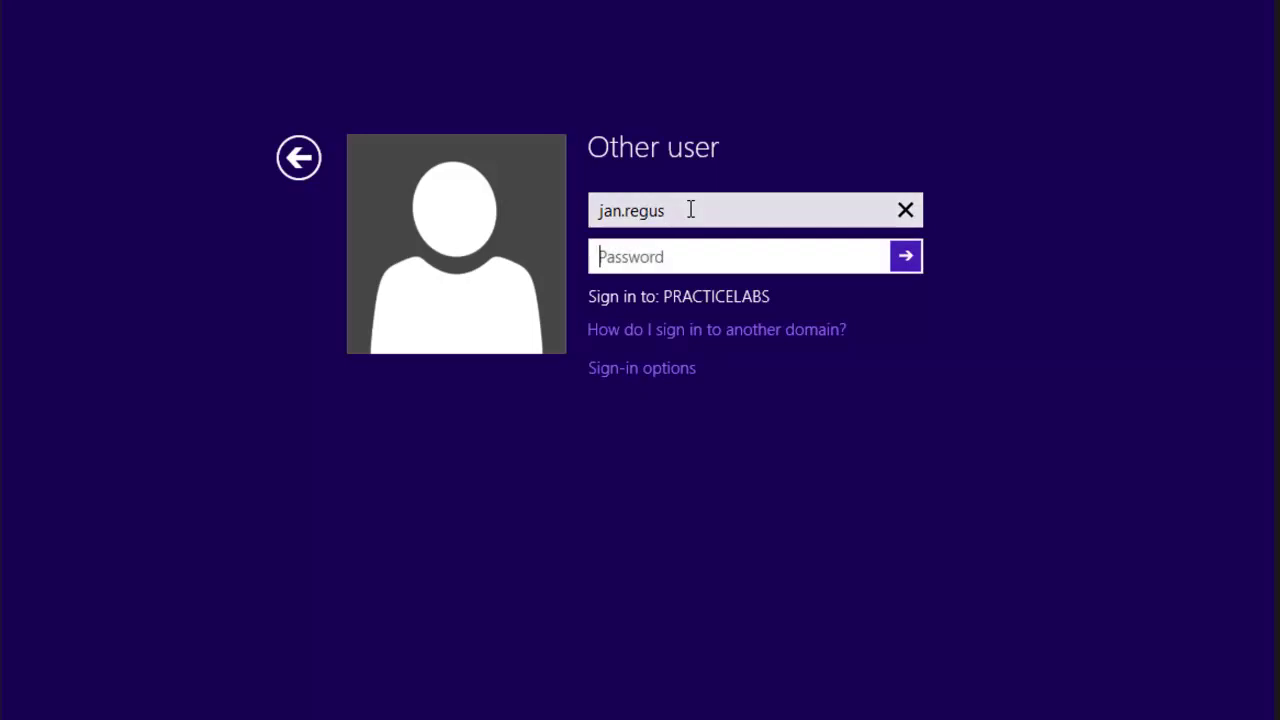
pyautogui.write('•••••')
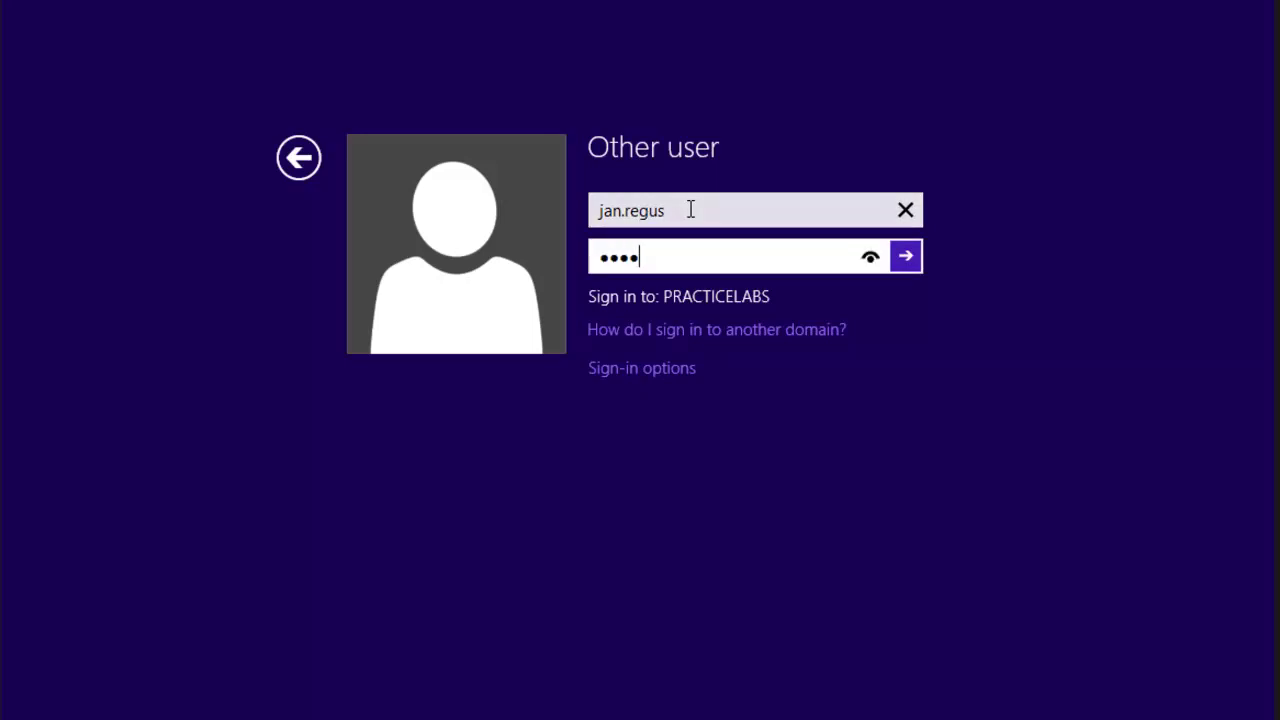
pyautogui.write('•••')
pyautogui.press('Return')
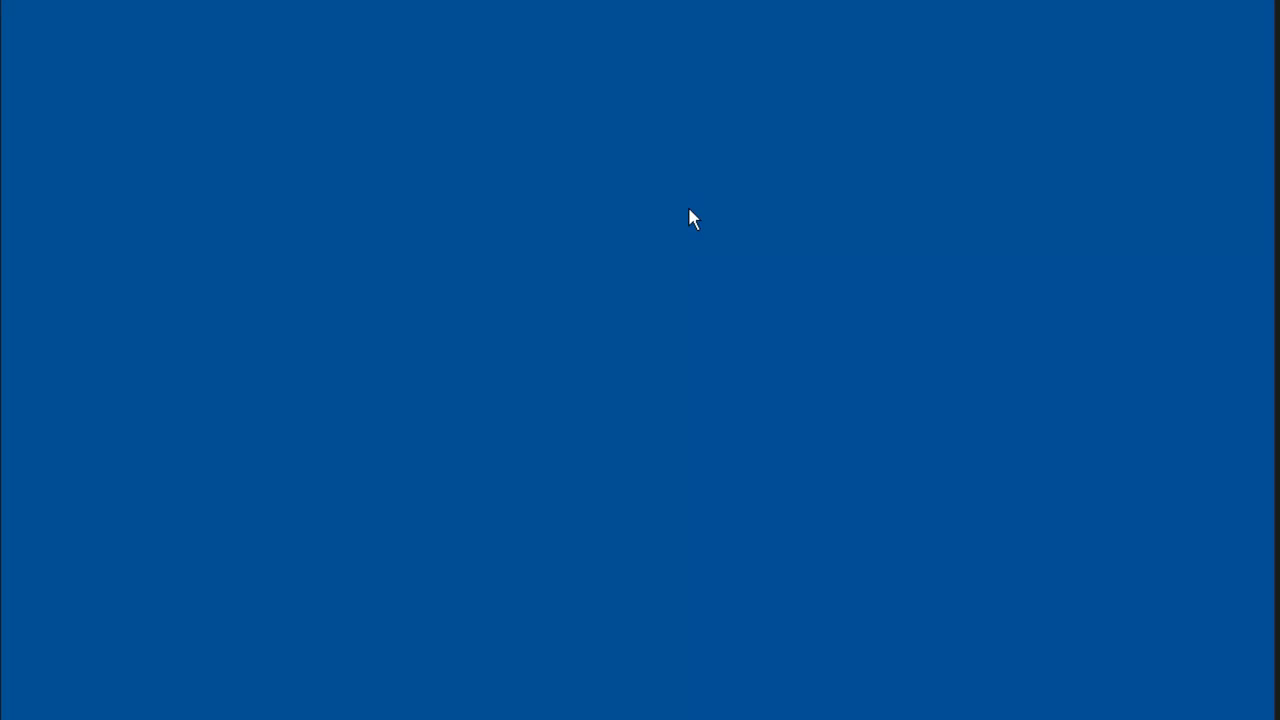
# - Open Personalization > Screen Saver from the desktop and confirm the screen saver is (None)
pyautogui.rightClick(689, 211)
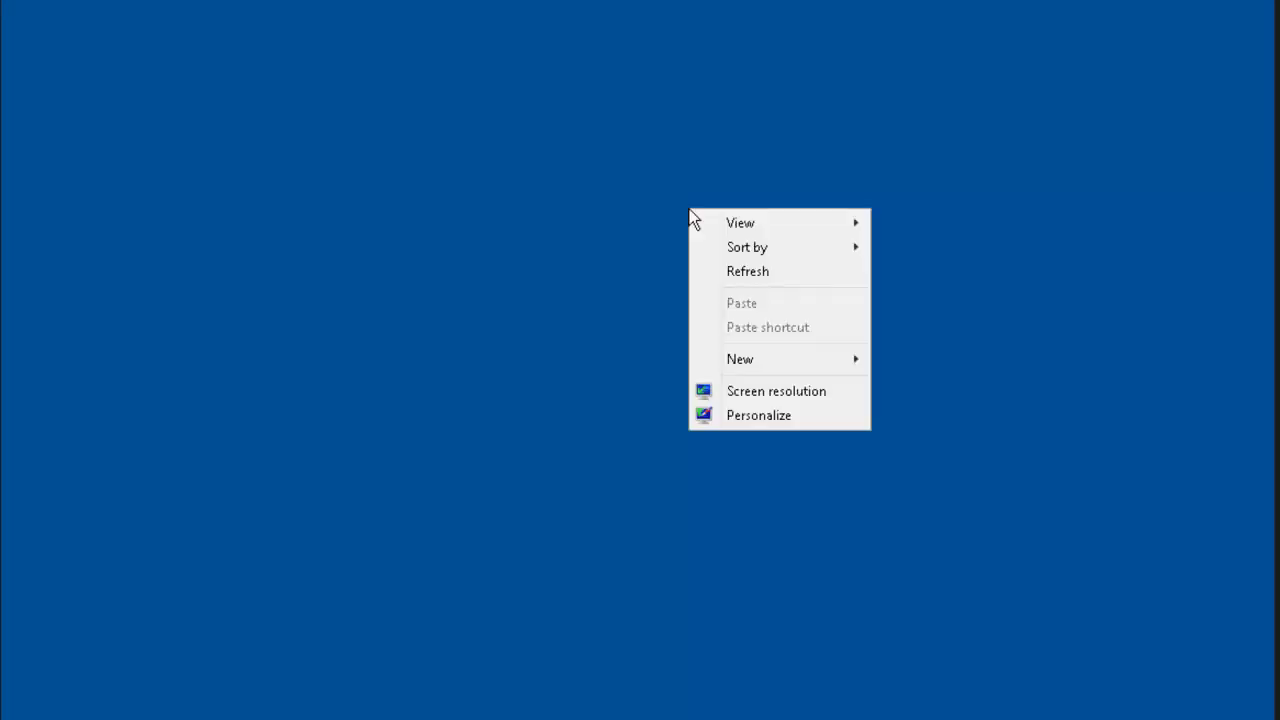
pyautogui.click(815, 424)
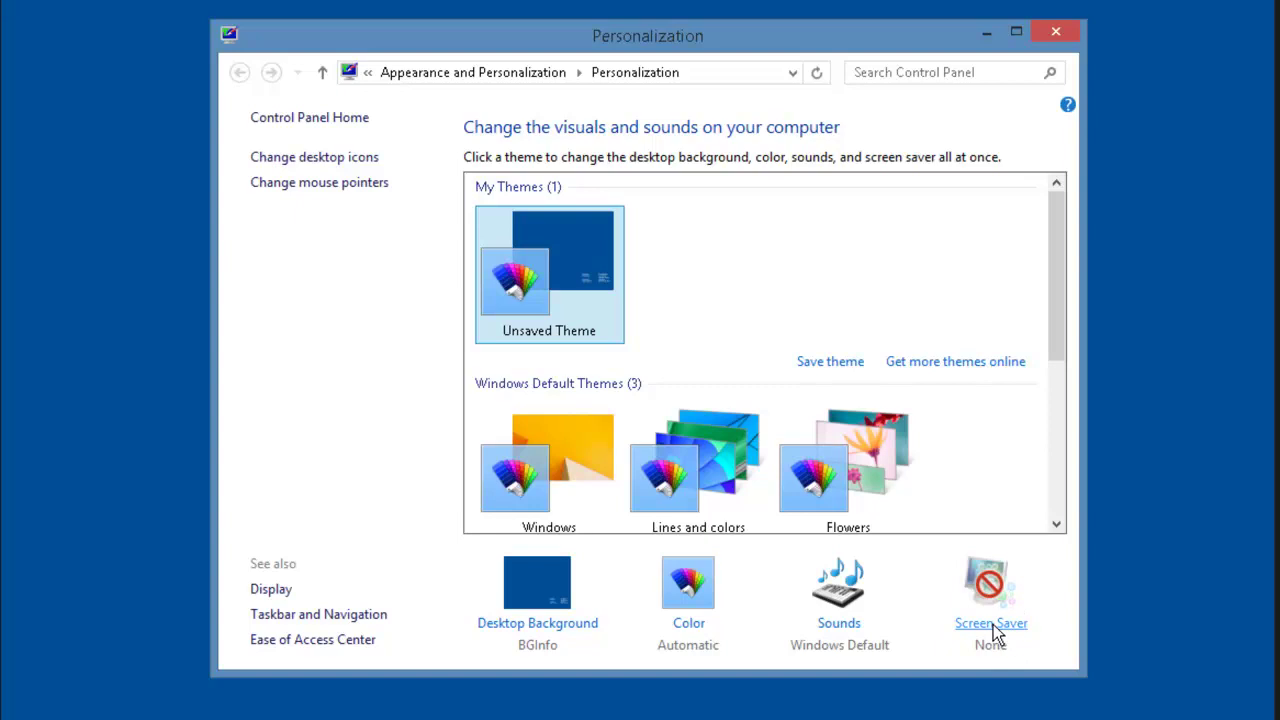
pyautogui.click(993, 627)
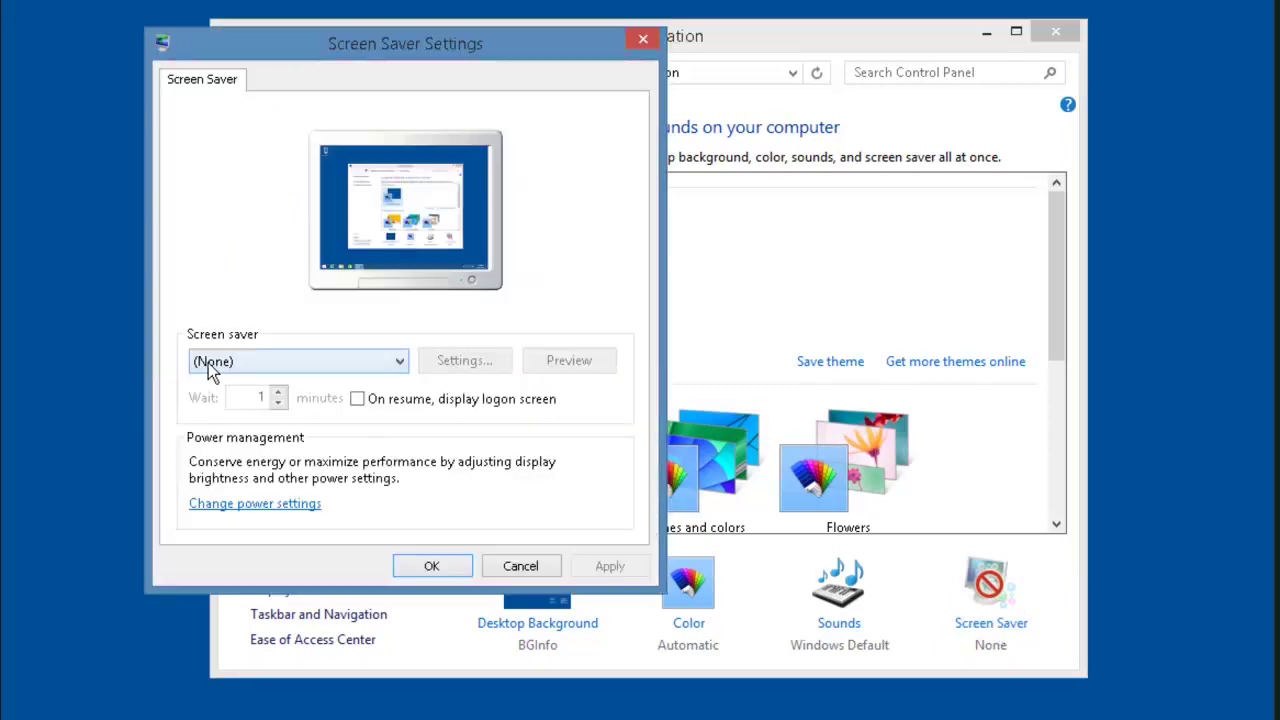
pyautogui.click(398, 365)
pyautogui.click(398, 368)
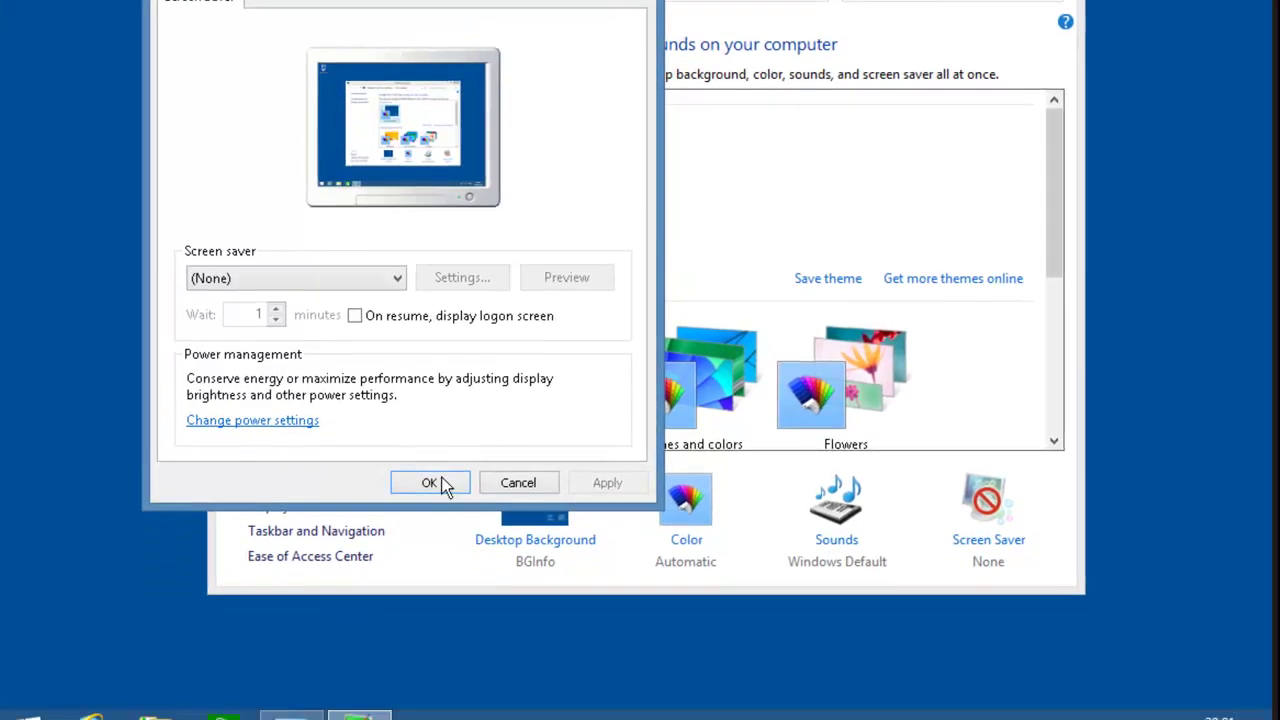
# - Close the screen saver settings and sign out of the first test user's session
pyautogui.click(431, 566)
pyautogui.rightClick(50, 706)
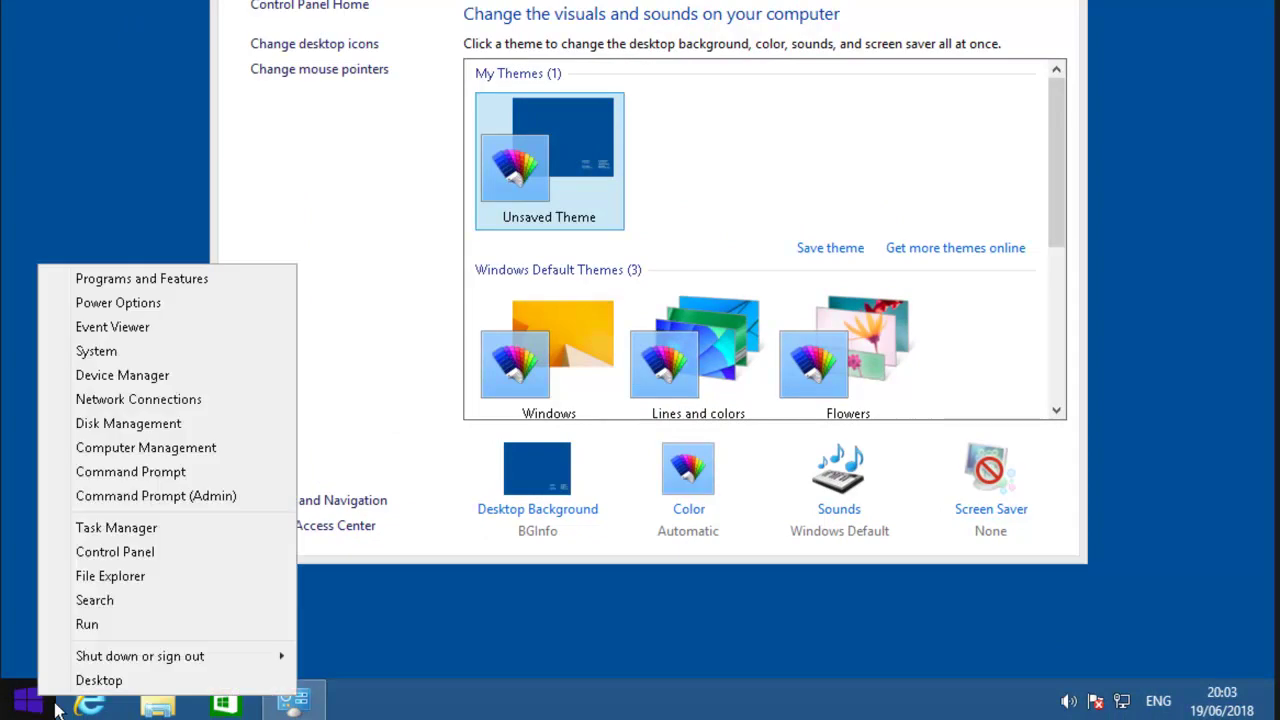
pyautogui.moveTo(220, 656)
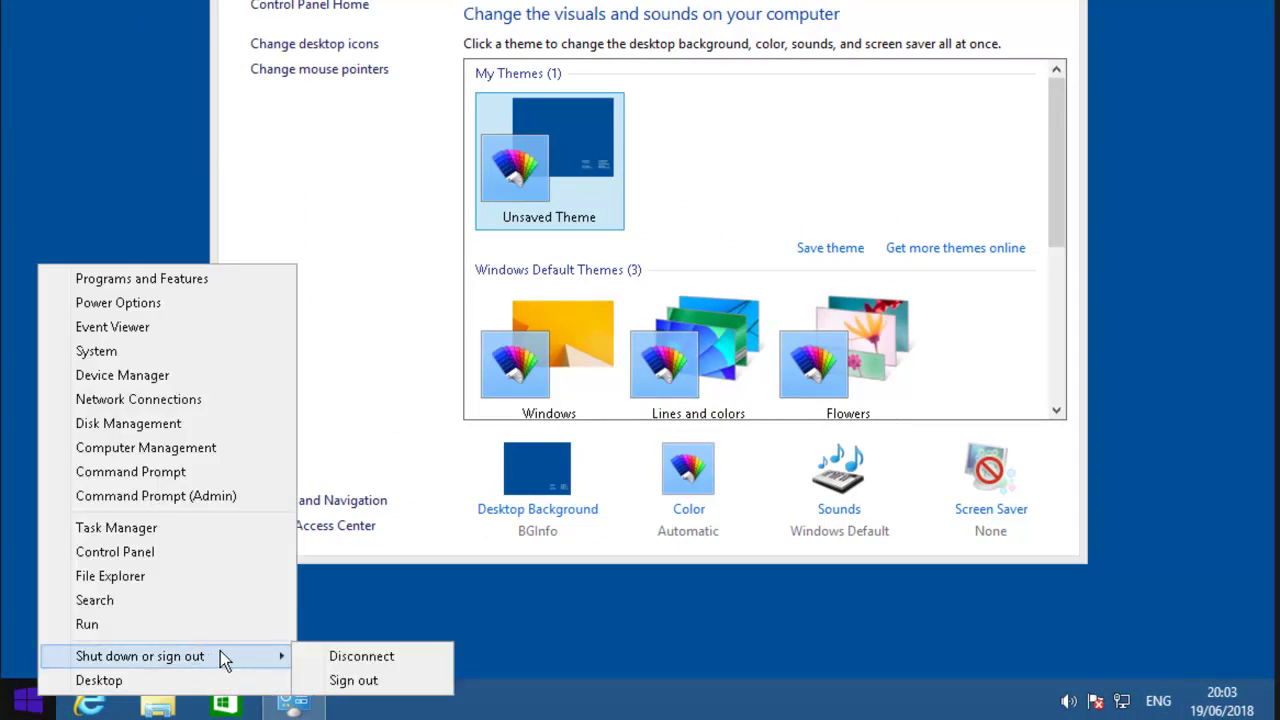
pyautogui.click(354, 680)
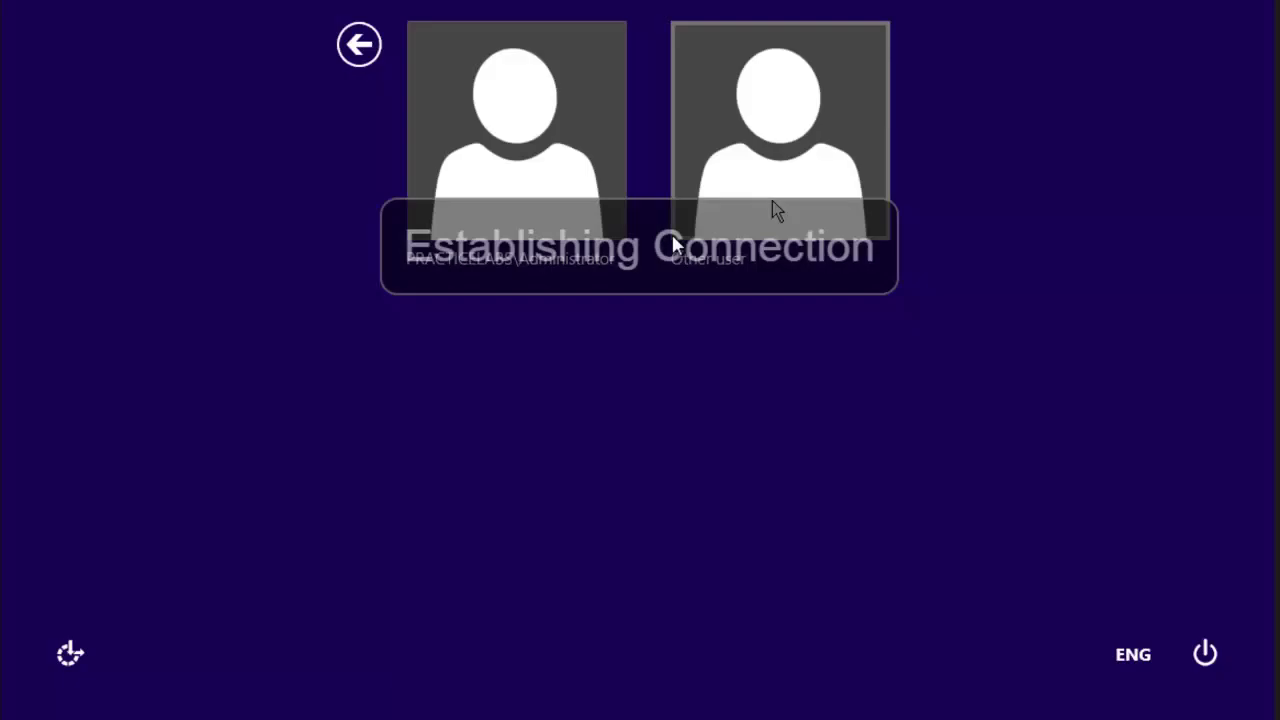
# - Sign in via Other user with the second domain account's name and password
pyautogui.click(768, 180)
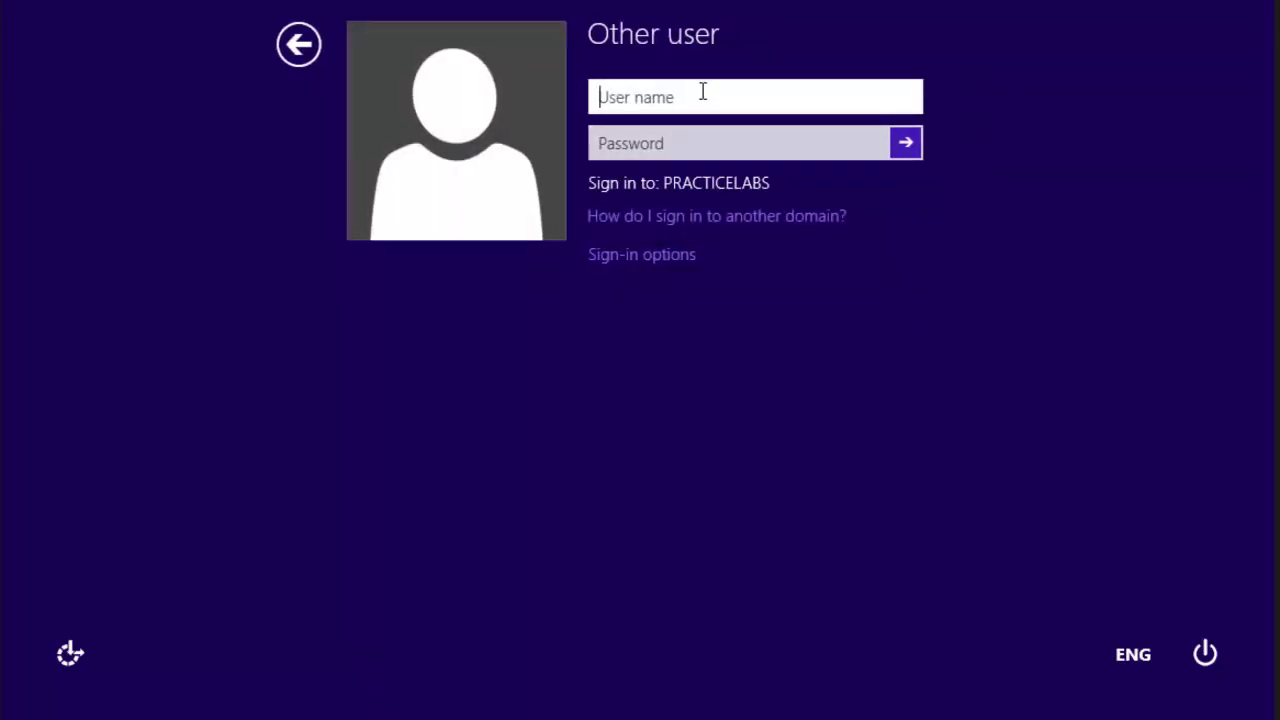
pyautogui.write('jo')
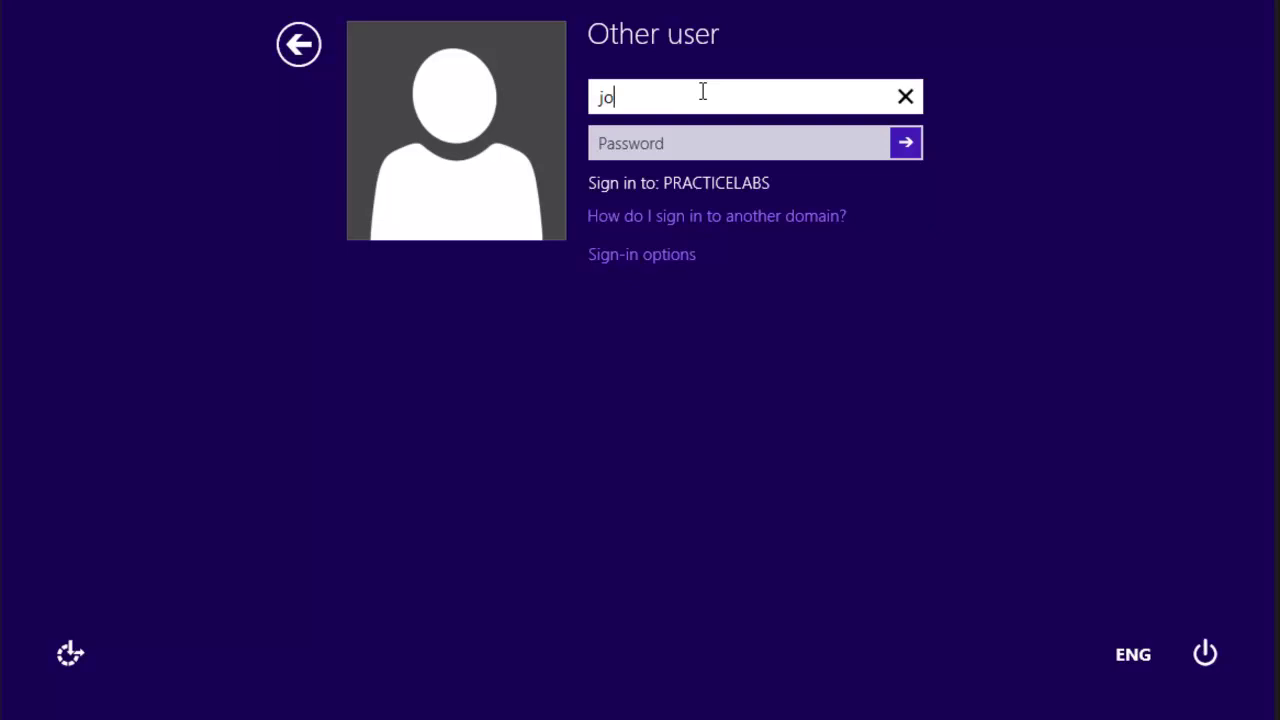
pyautogui.write('hn.smith')
pyautogui.press('Tab')
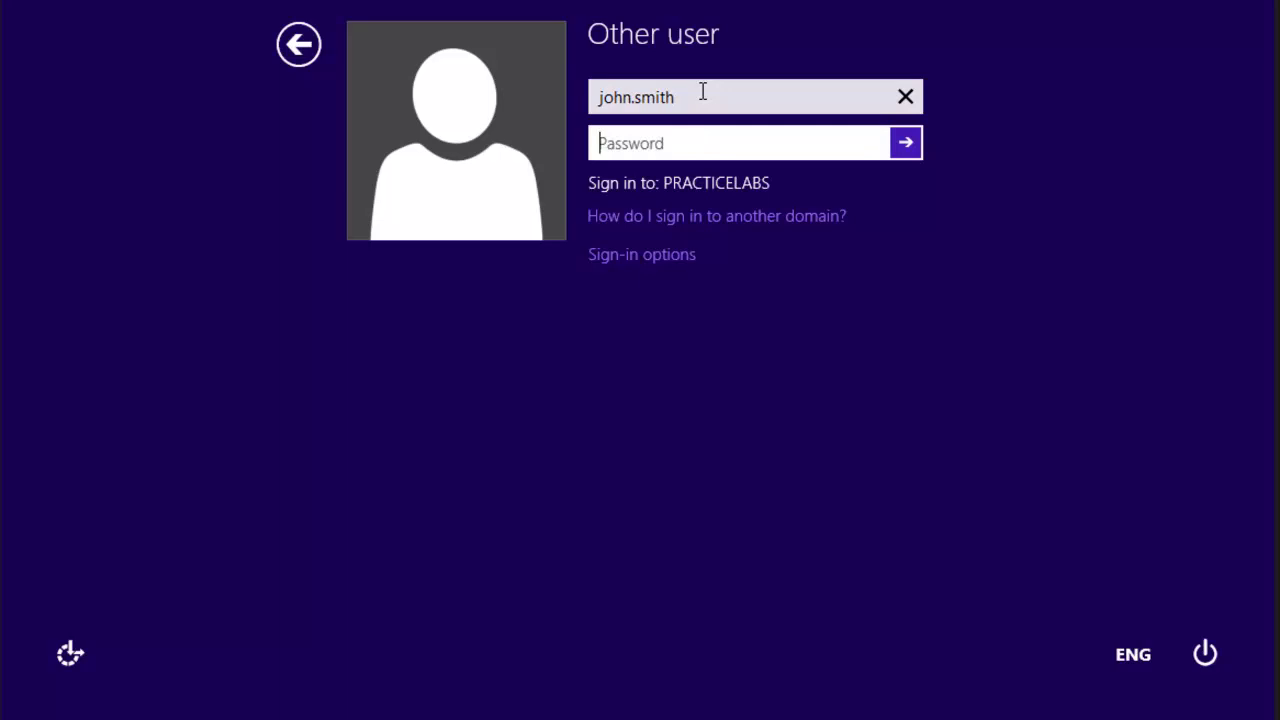
pyautogui.write('********')
pyautogui.press('Return')
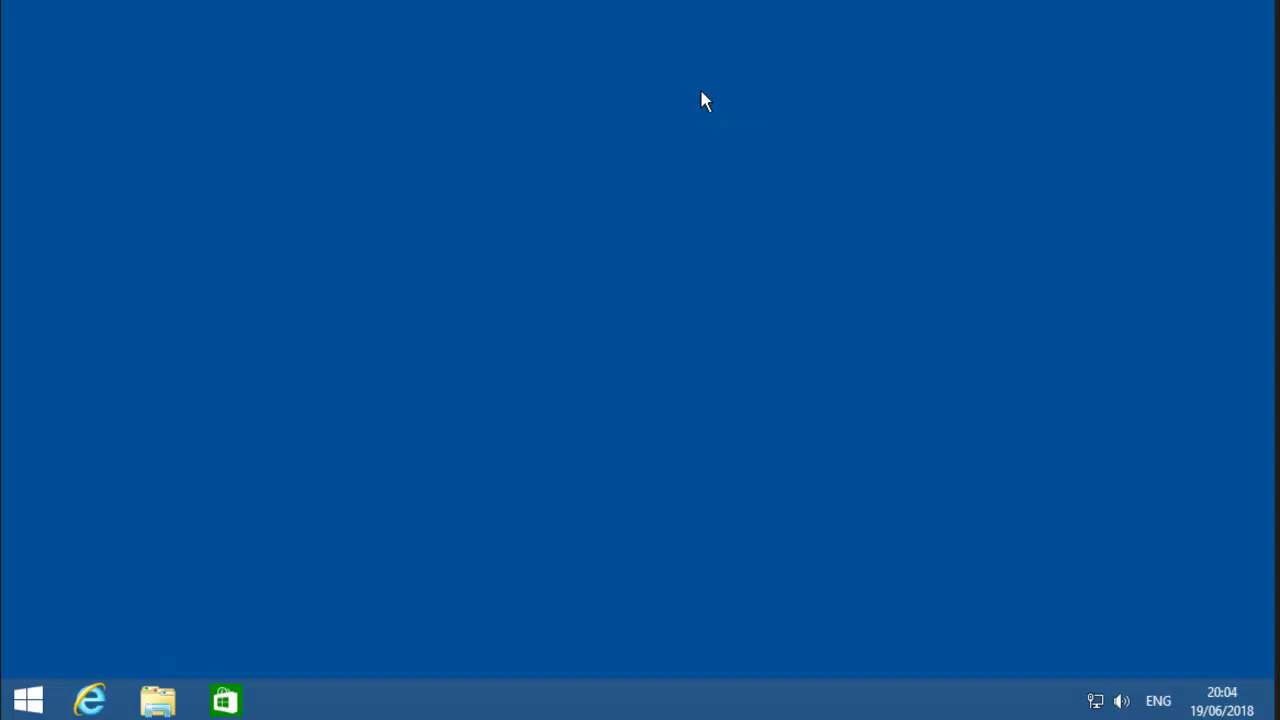
# - Check the second user's Screen Saver settings through Personalize, showing None
pyautogui.rightClick(701, 92)
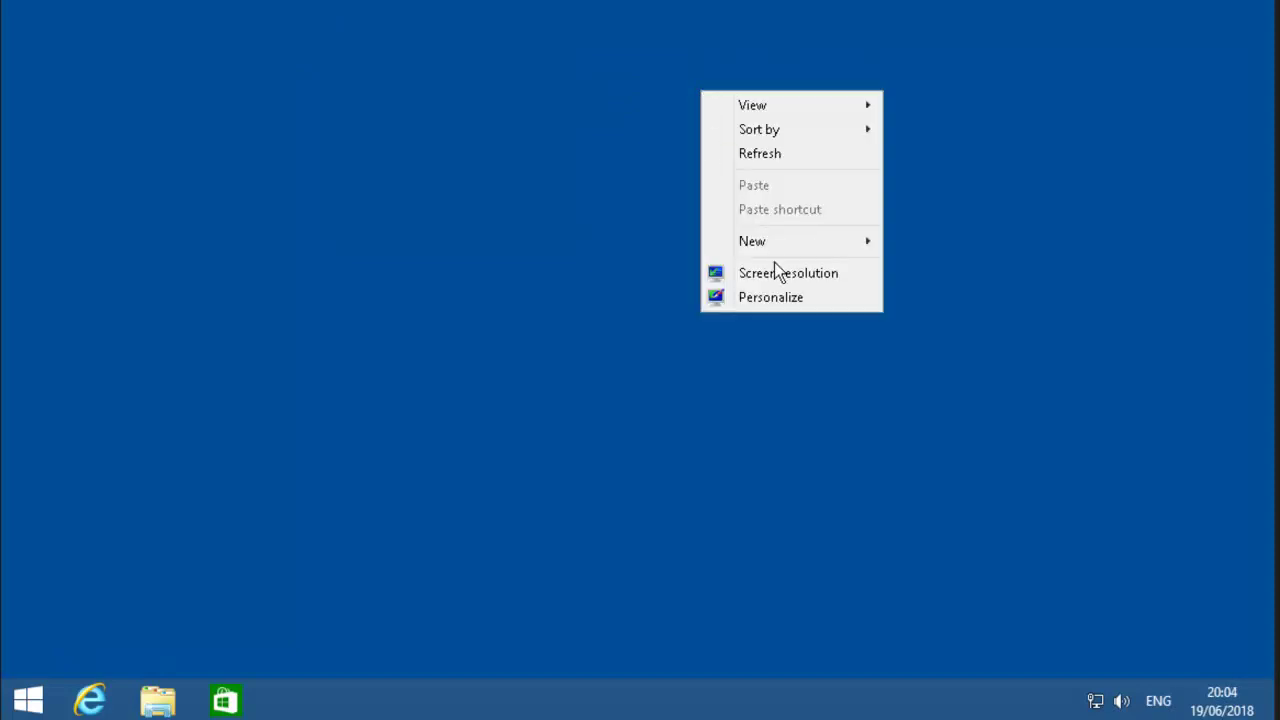
pyautogui.click(815, 298)
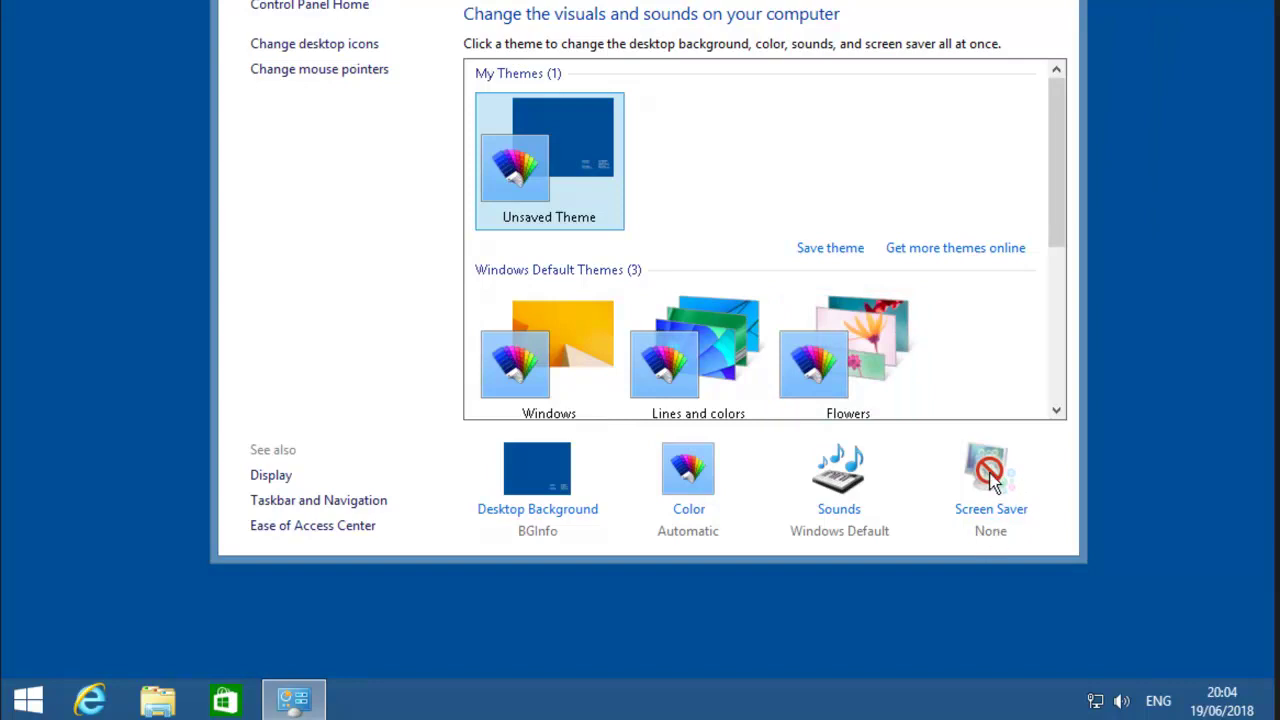
pyautogui.click(987, 514)
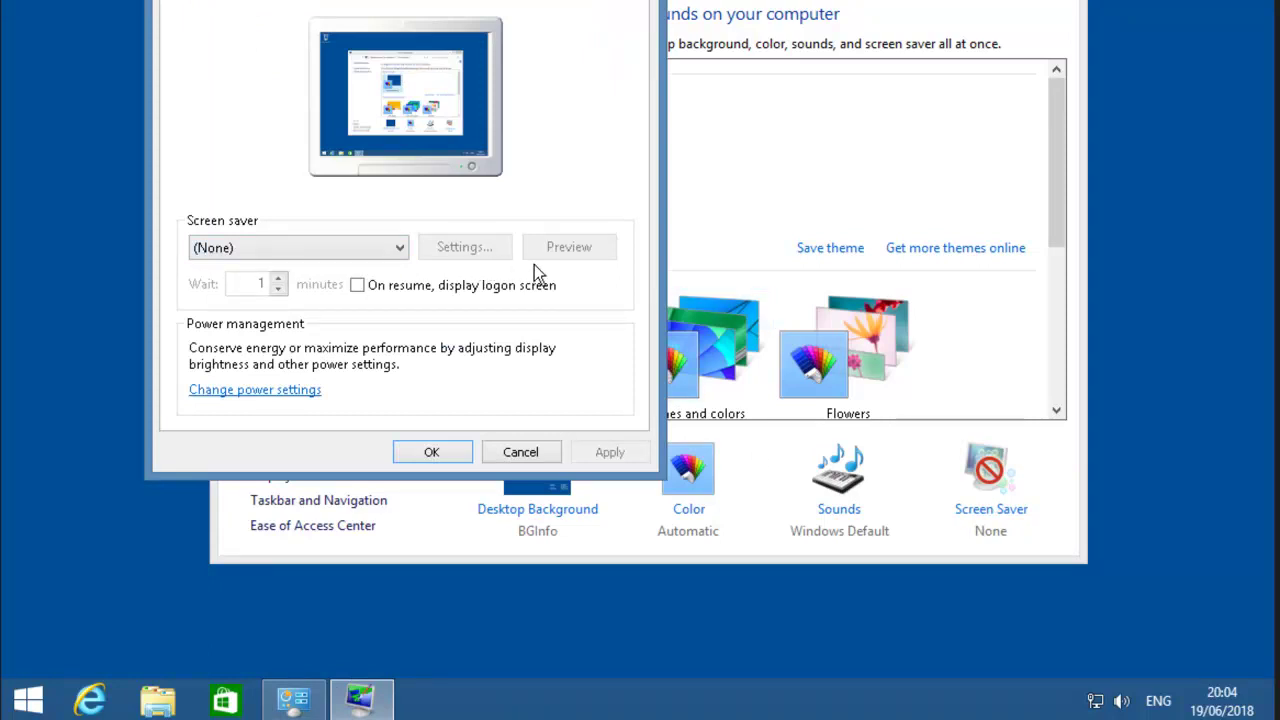
pyautogui.click(445, 450)
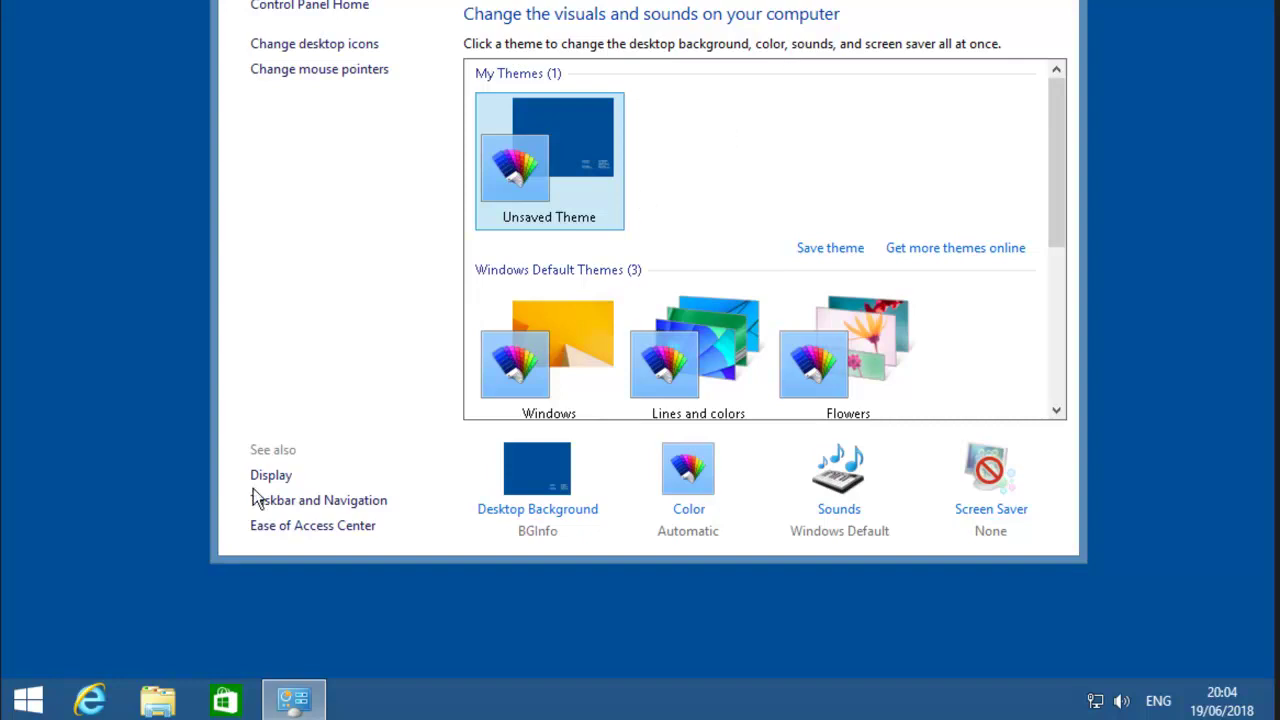
# - Sign out of the second user's session
pyautogui.rightClick(28, 702)
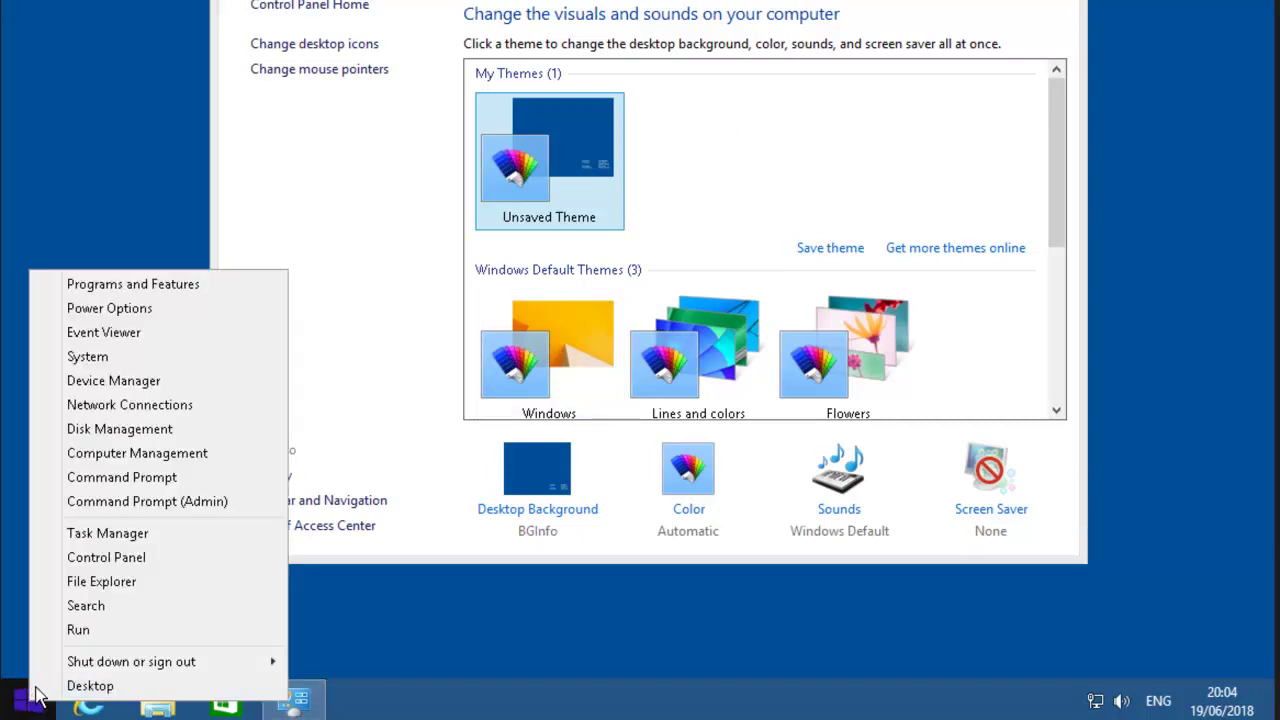
pyautogui.moveTo(183, 672)
pyautogui.click(347, 686)
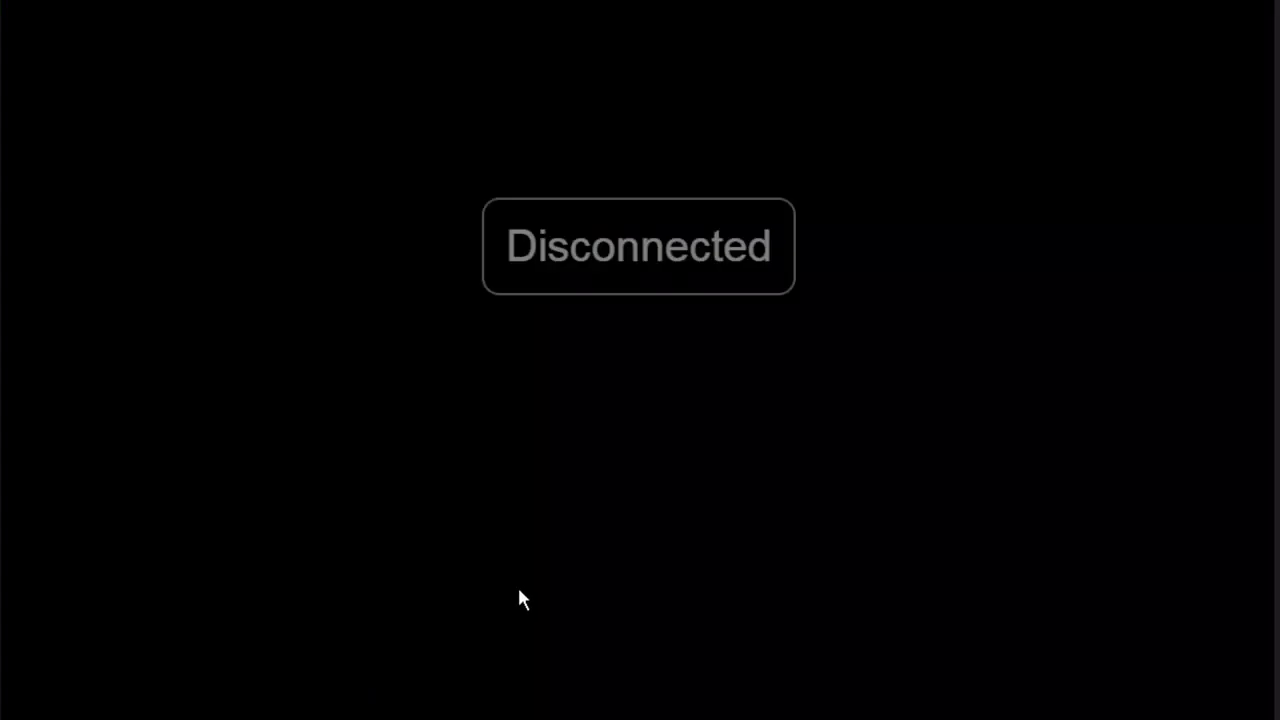